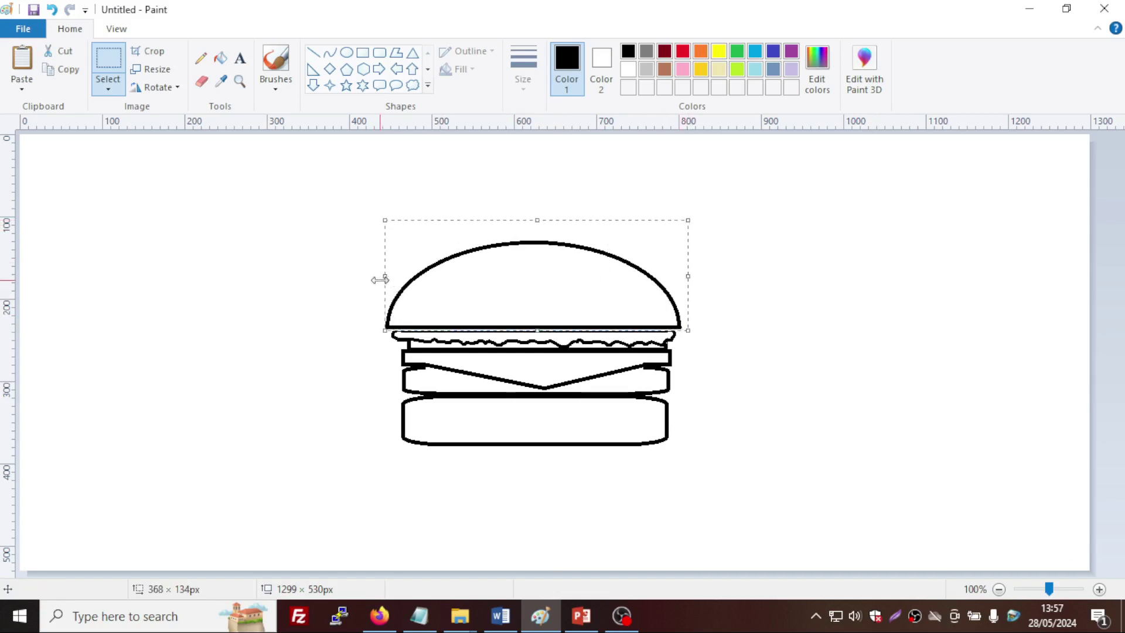
Narrow the selected top bun from both sides to a 352 × 134 px selection so its edges align with the lettuce
{"action": "left_click_drag", "start_coordinate": [385, 276], "coordinate": [391, 276]}
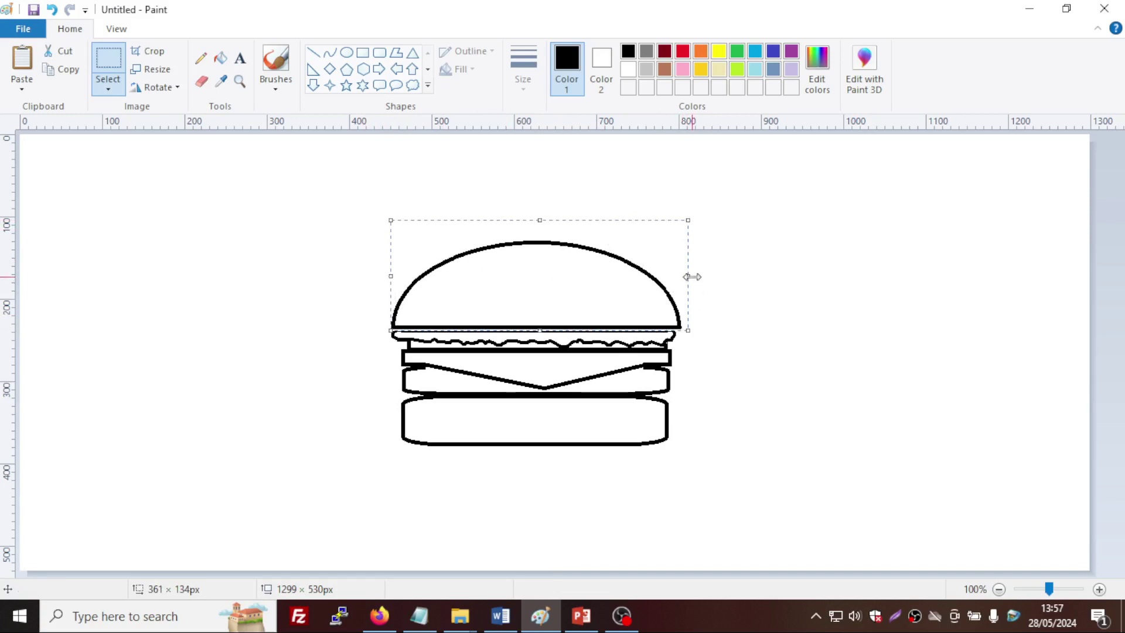
{"action": "left_click_drag", "start_coordinate": [692, 277], "coordinate": [683, 277]}
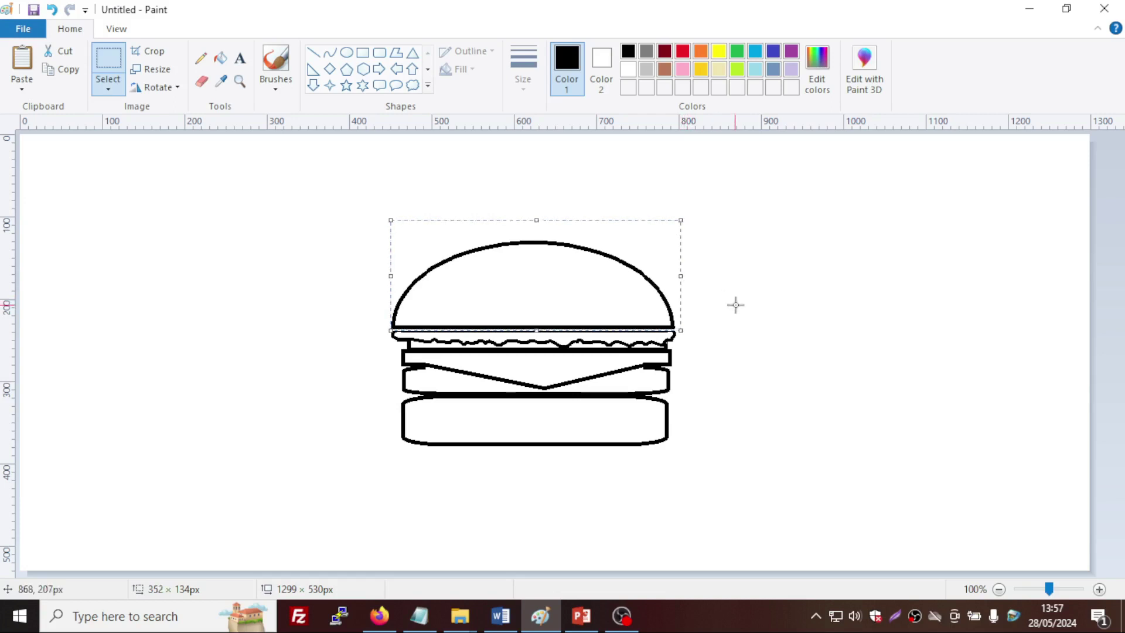
{"action": "left_click", "coordinate": [765, 324]}
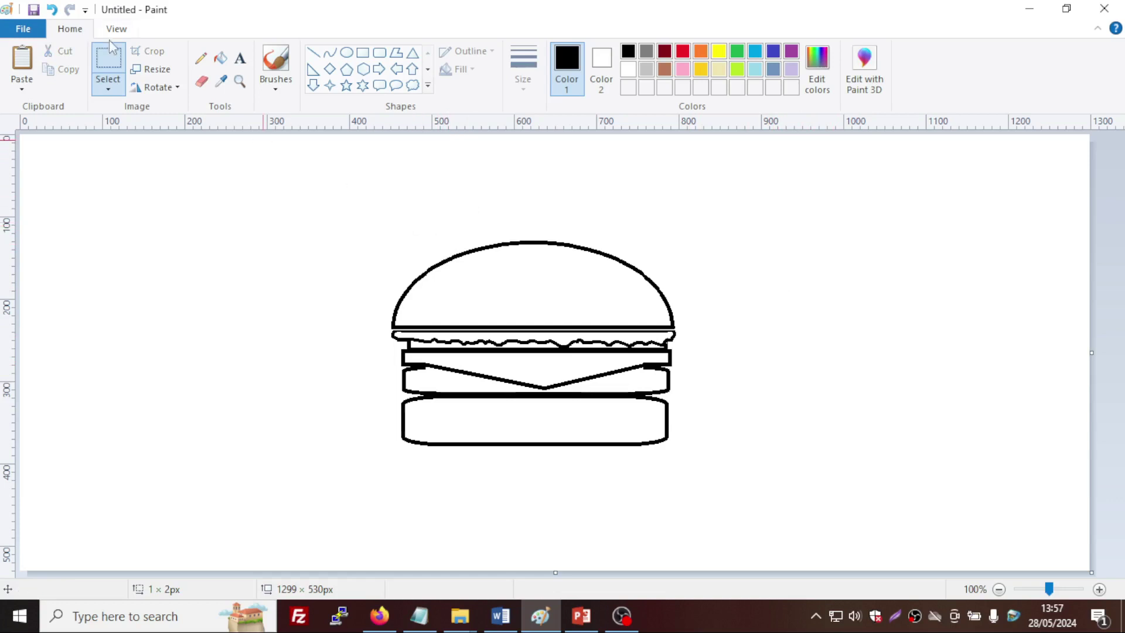
Check the reference burger in PowerPoint, and fill the top and bottom buns with brown in Paint
{"action": "left_click", "coordinate": [223, 61]}
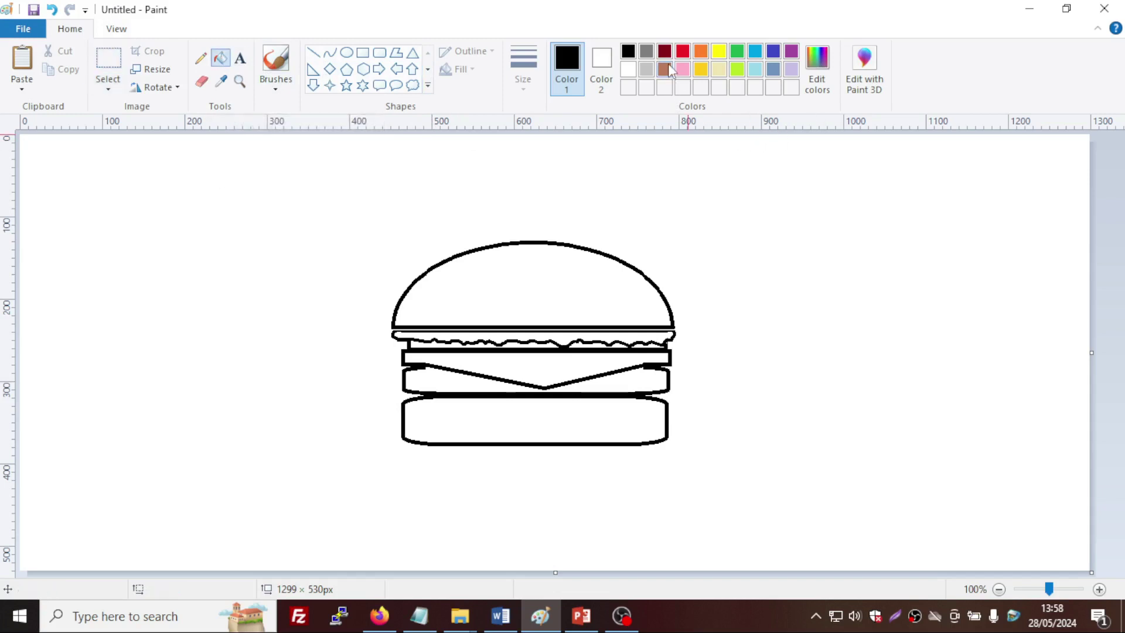
{"action": "left_click", "coordinate": [581, 616]}
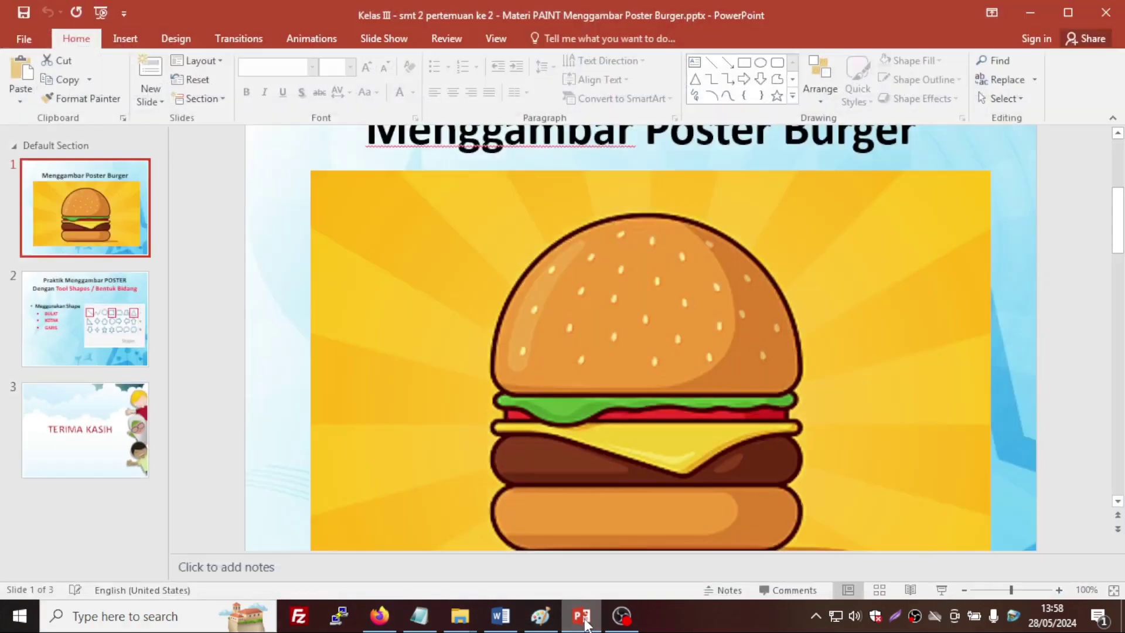
{"action": "left_click", "coordinate": [583, 618]}
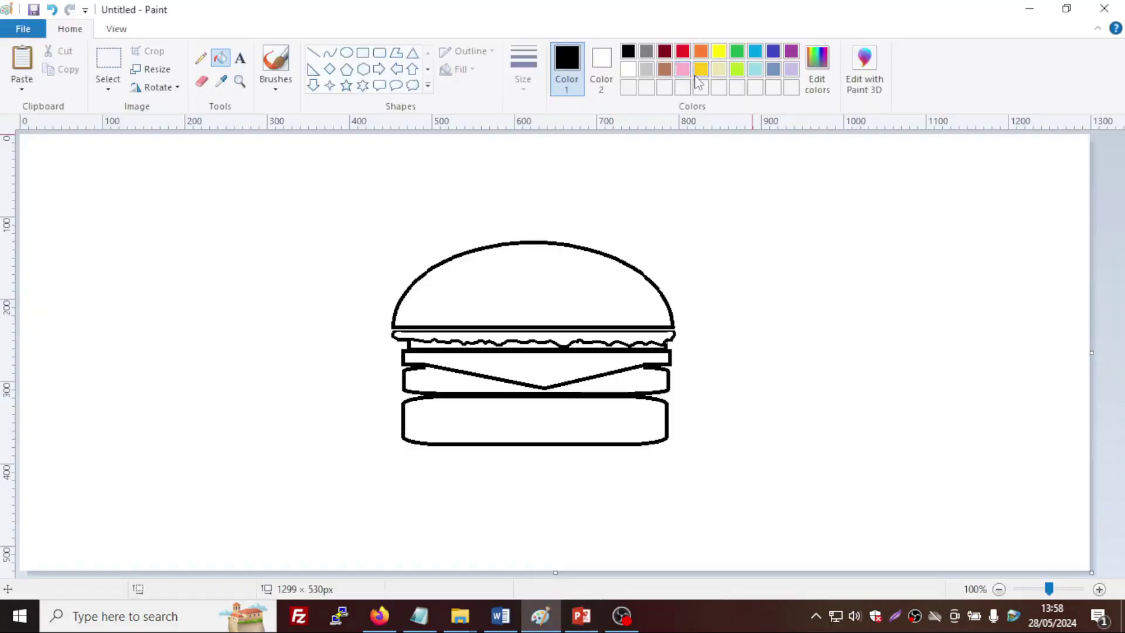
{"action": "left_click", "coordinate": [665, 70]}
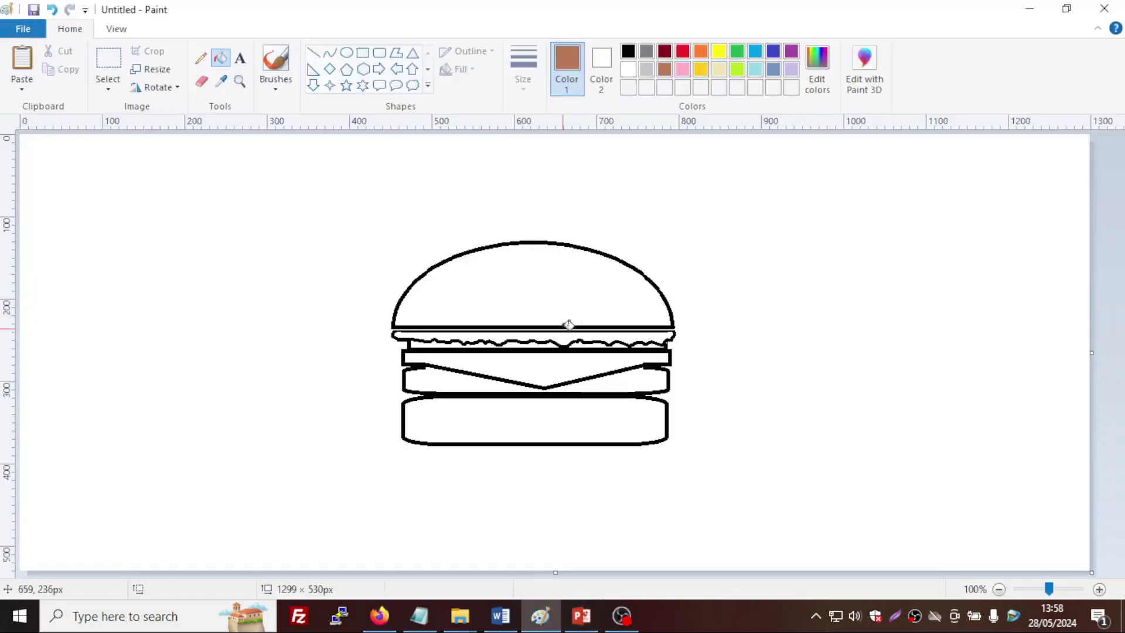
{"action": "left_click", "coordinate": [550, 285]}
{"action": "left_click", "coordinate": [551, 424]}
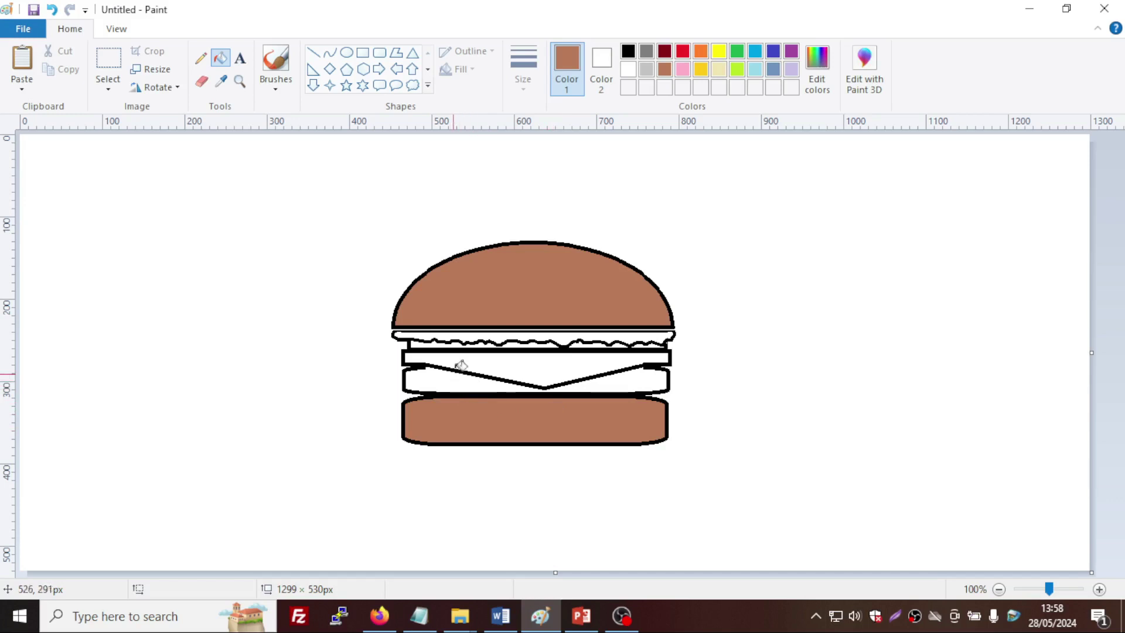
Fill the meat patty above the bottom bun with dark red at 200% zoom
{"action": "left_click", "coordinate": [665, 53]}
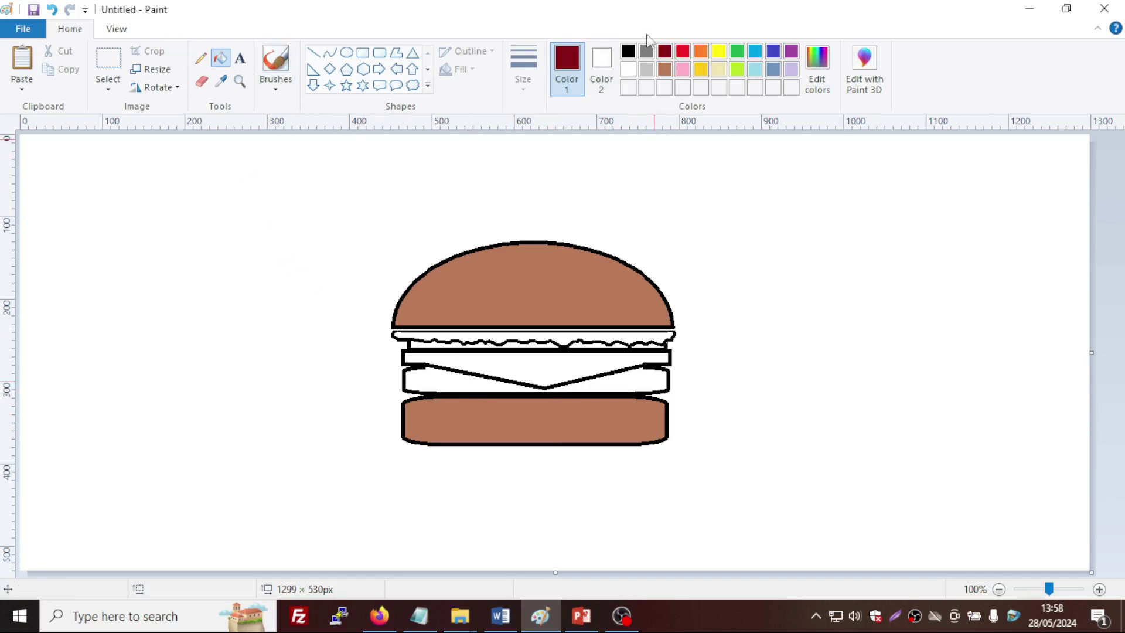
{"action": "left_click", "coordinate": [1101, 591]}
{"action": "left_click_drag", "start_coordinate": [540, 573], "coordinate": [841, 577]}
{"action": "scroll", "coordinate": [897, 385], "scroll_direction": "down", "scroll_amount": 5}
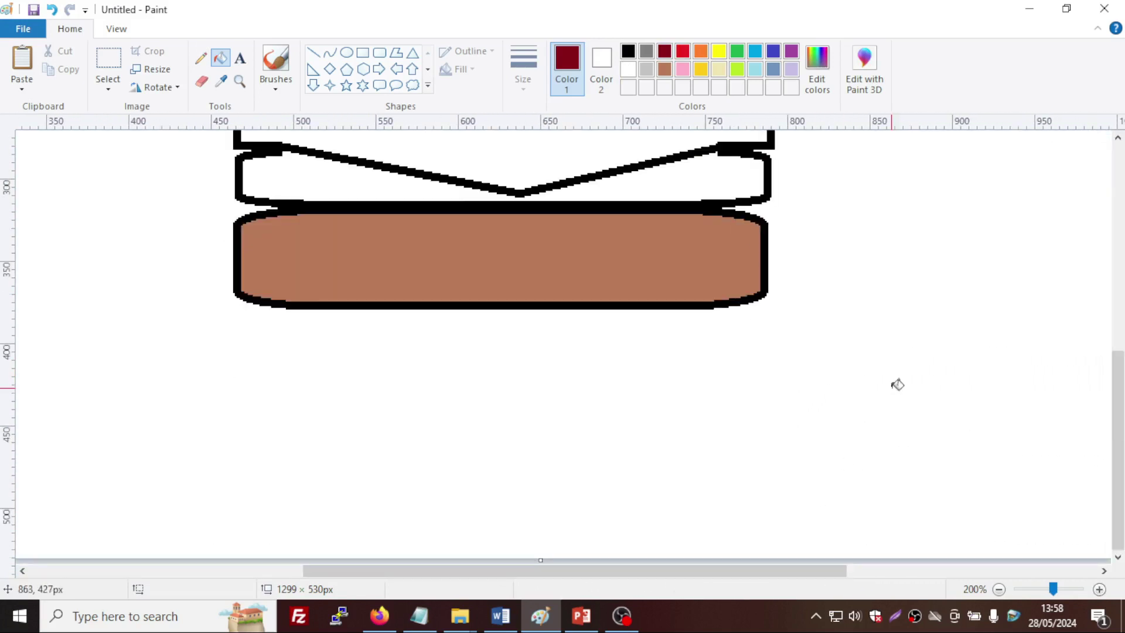
{"action": "left_click_drag", "start_coordinate": [1116, 441], "coordinate": [1120, 356]}
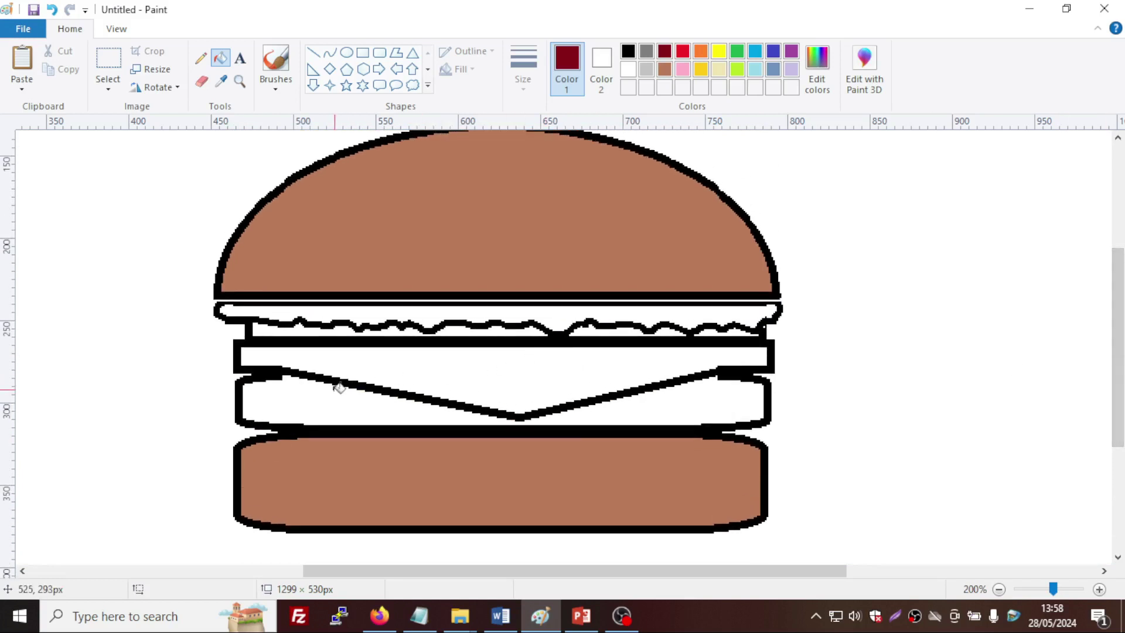
{"action": "left_click", "coordinate": [325, 392]}
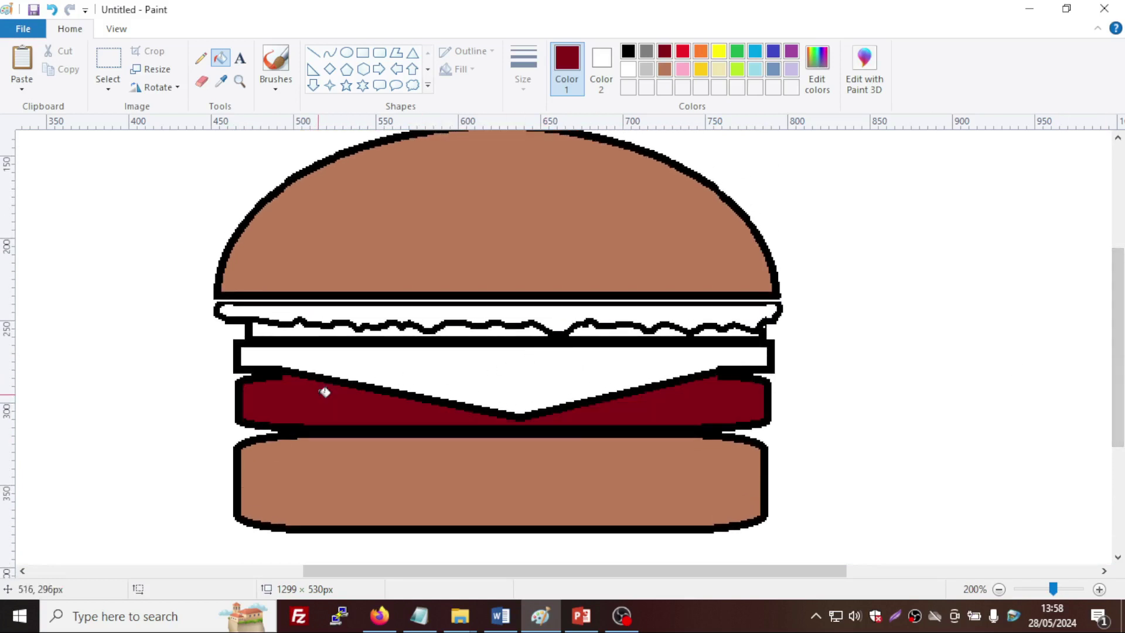
Fill the cheese slice with yellow and all the separate sections of the tomato layer with red
{"action": "left_click", "coordinate": [720, 53]}
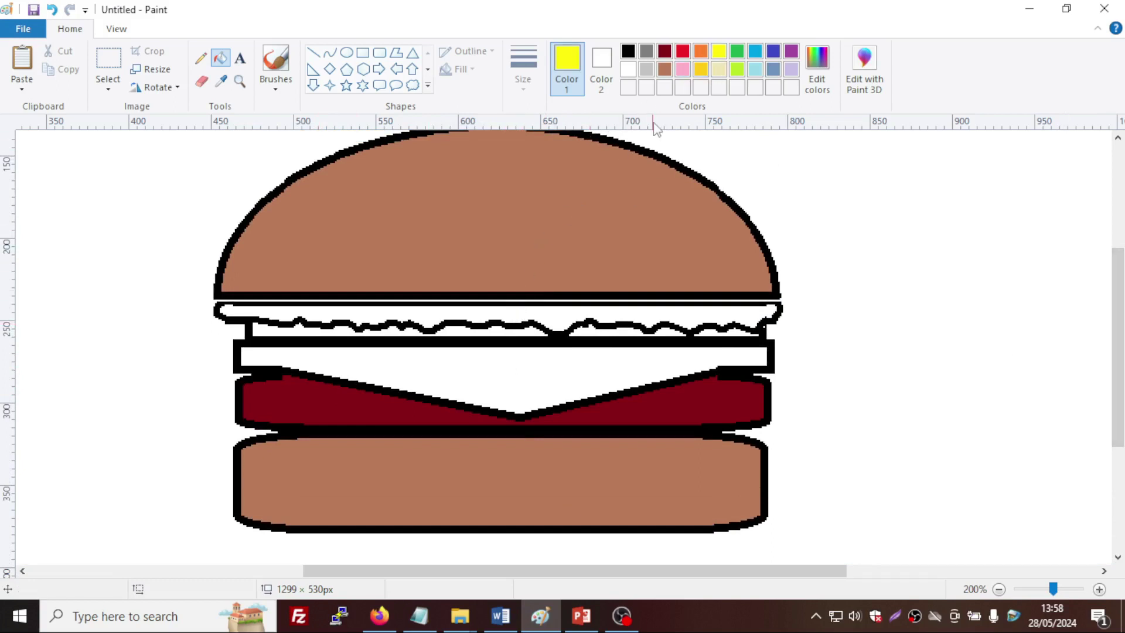
{"action": "left_click", "coordinate": [506, 363]}
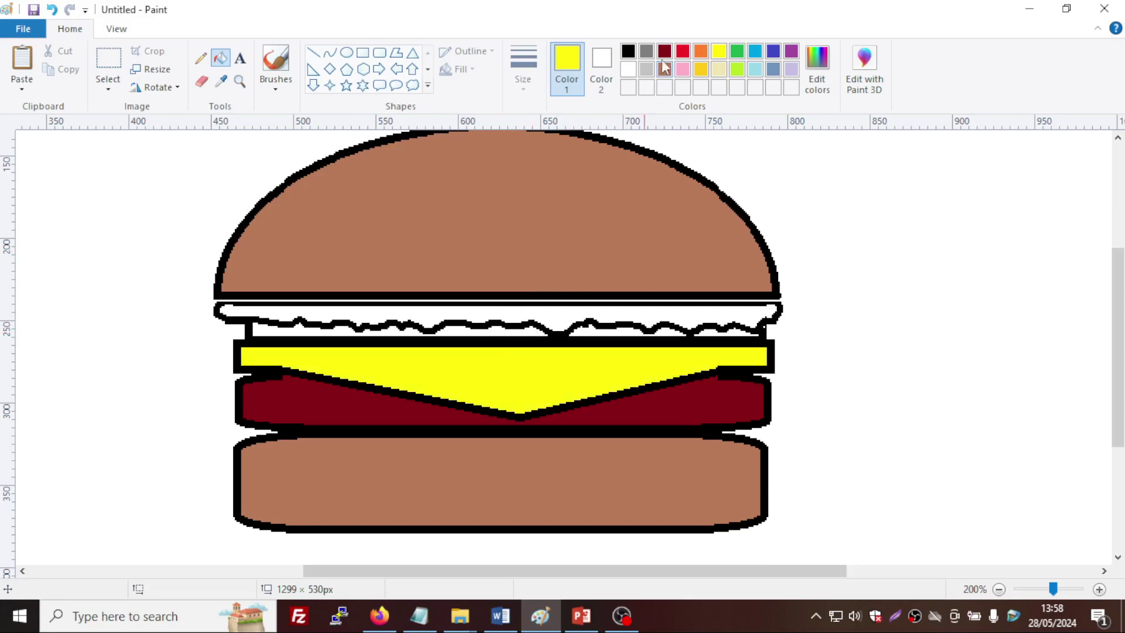
{"action": "left_click", "coordinate": [684, 52]}
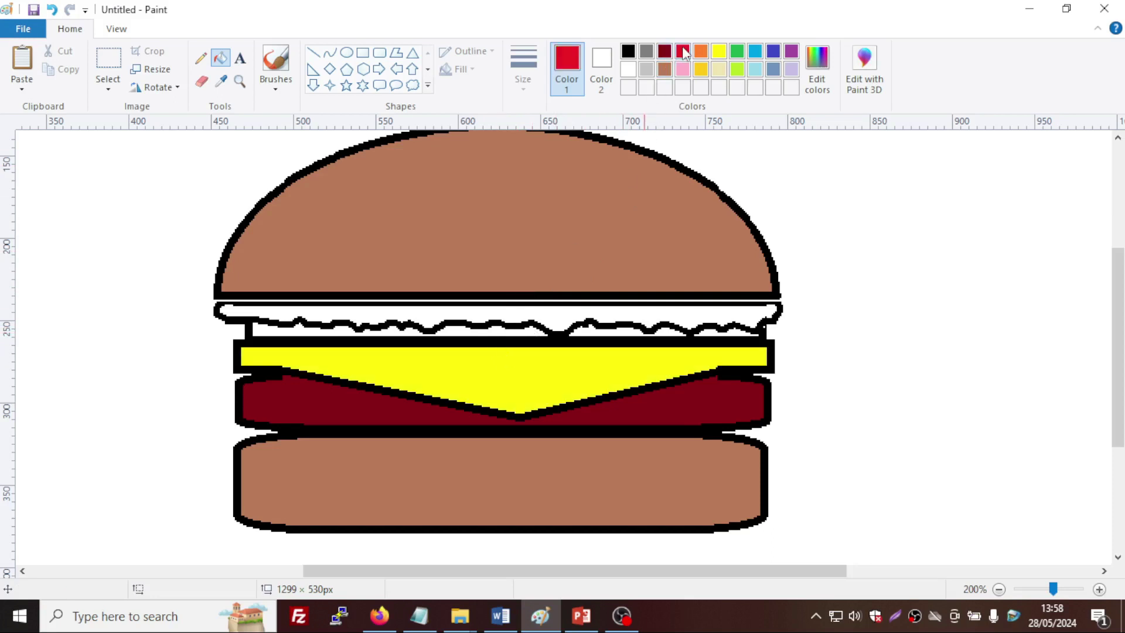
{"action": "left_click", "coordinate": [498, 329]}
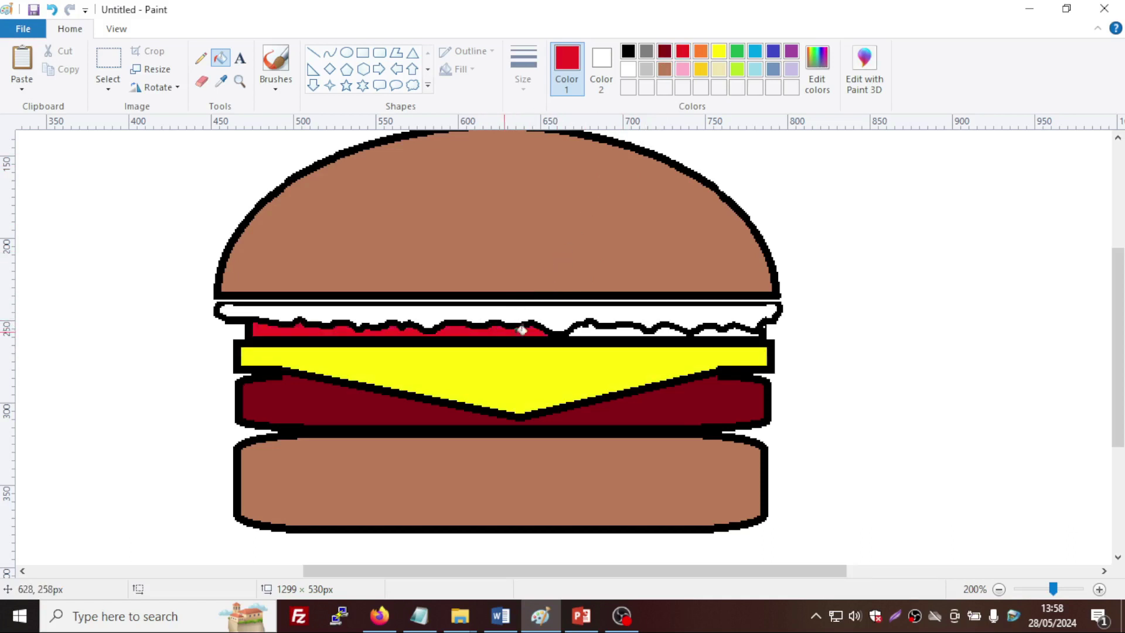
{"action": "left_click", "coordinate": [597, 327]}
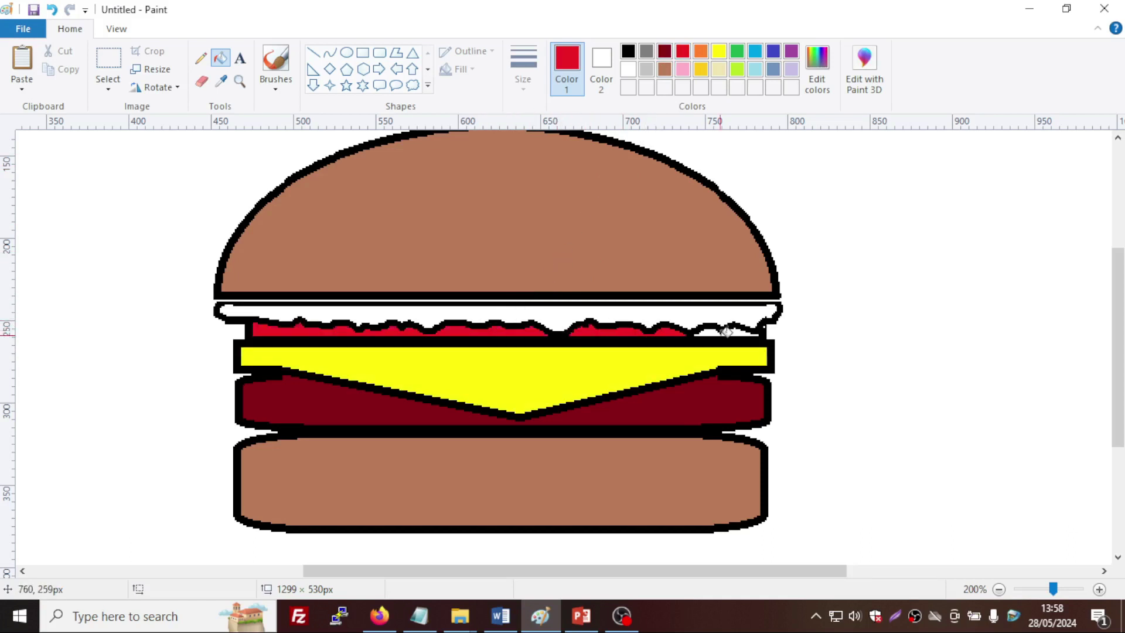
{"action": "left_click", "coordinate": [722, 329]}
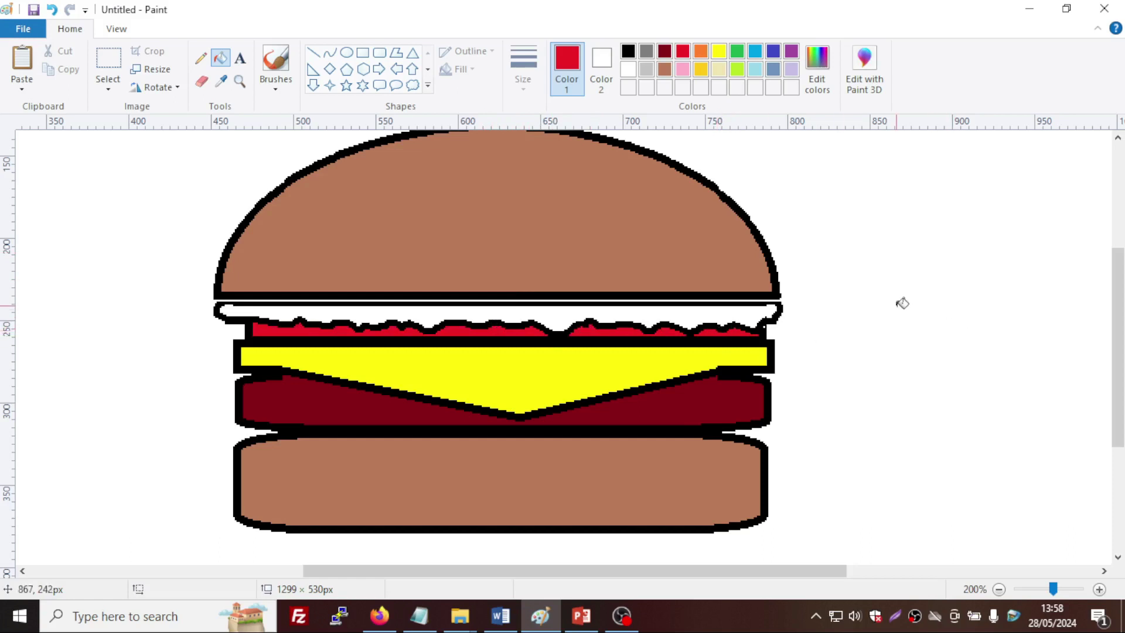
Fill the wavy lettuce layer under the top bun with lime green, and return to 100% zoom
{"action": "left_click", "coordinate": [738, 68]}
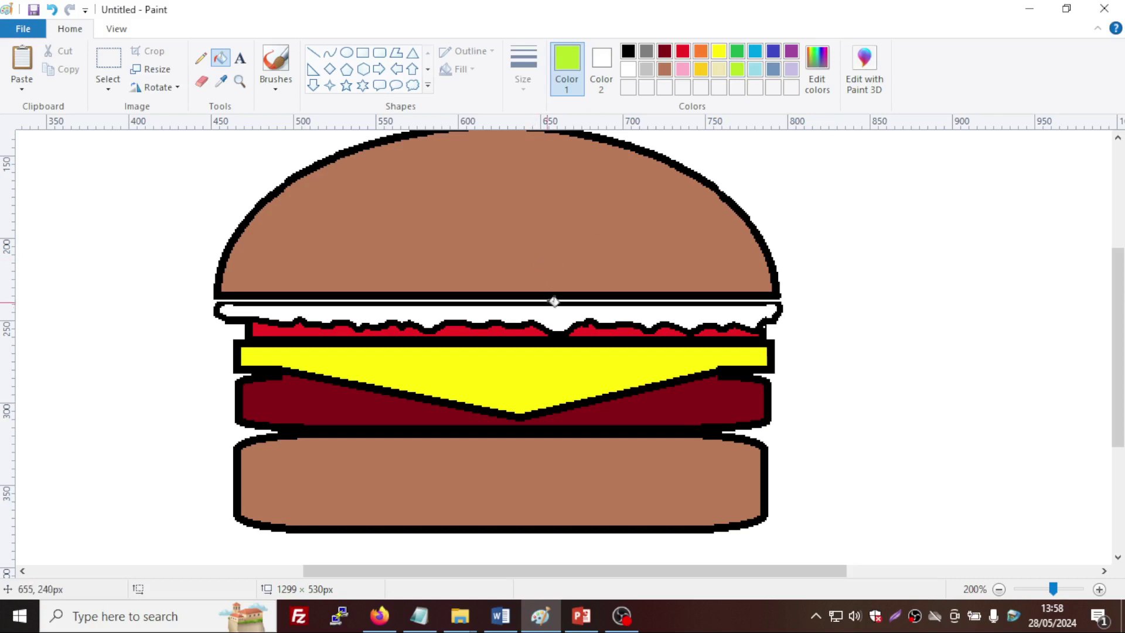
{"action": "left_click", "coordinate": [560, 310]}
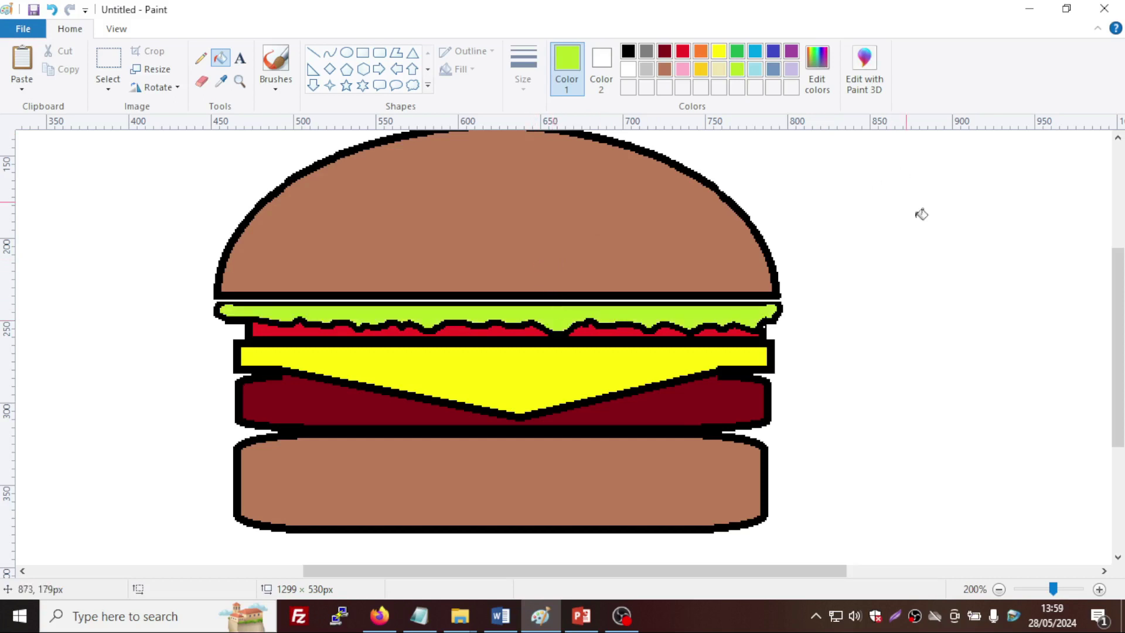
{"action": "left_click", "coordinate": [1000, 590]}
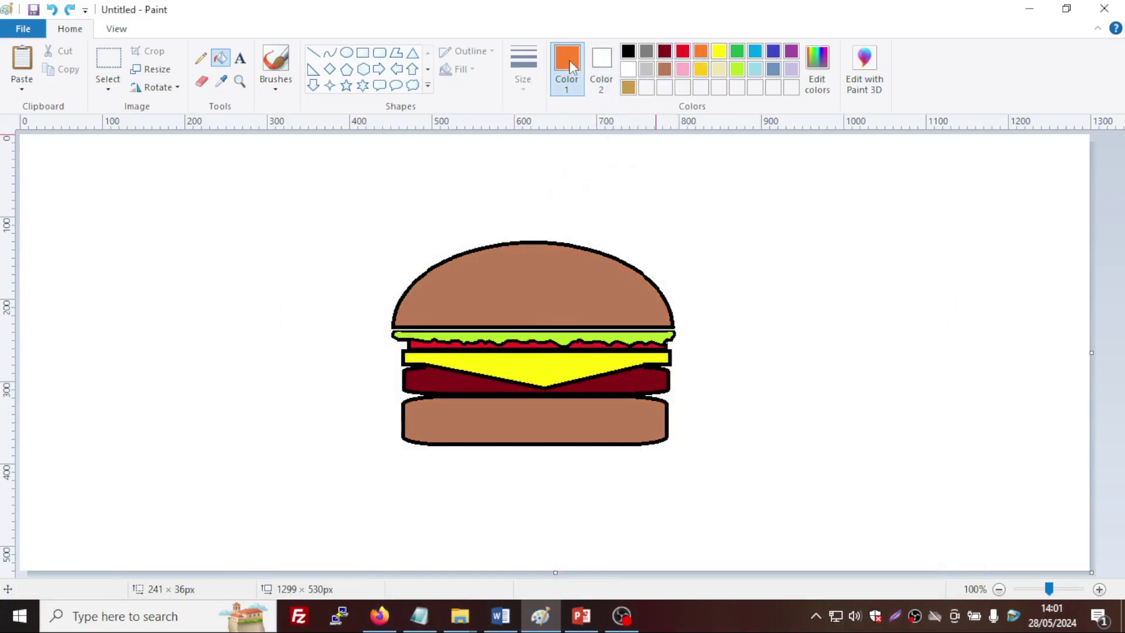
Define a custom orange (red 244, green 128, blue 11) and fill the top and bottom buns with it
{"action": "left_click", "coordinate": [820, 69]}
{"action": "left_click", "coordinate": [580, 206]}
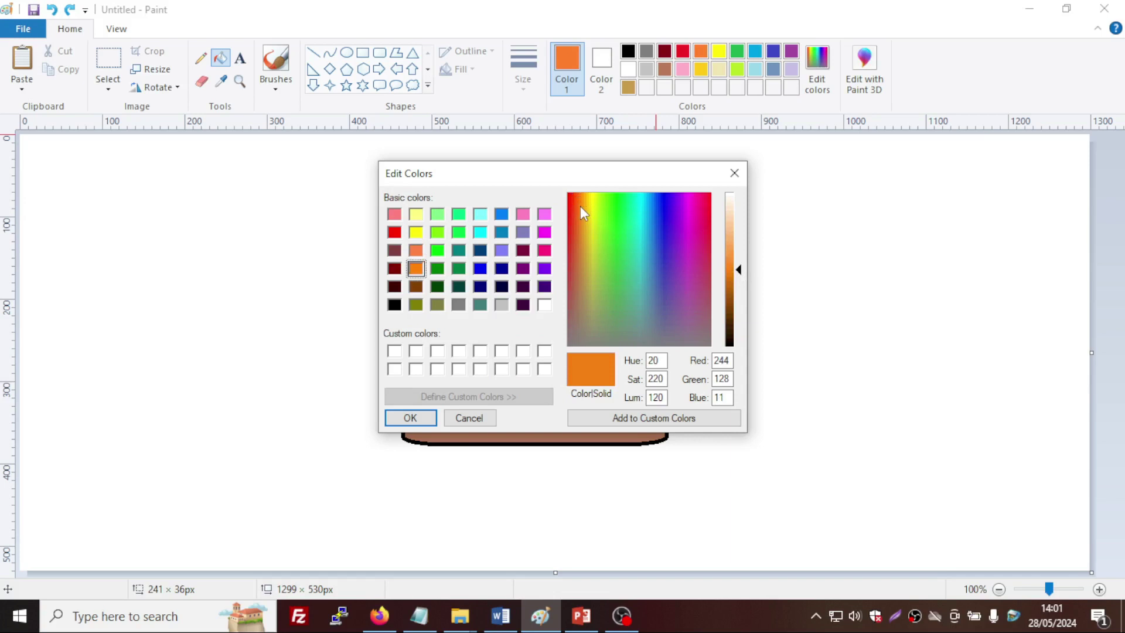
{"action": "left_click", "coordinate": [431, 418]}
{"action": "left_click", "coordinate": [557, 280]}
{"action": "left_click", "coordinate": [578, 423]}
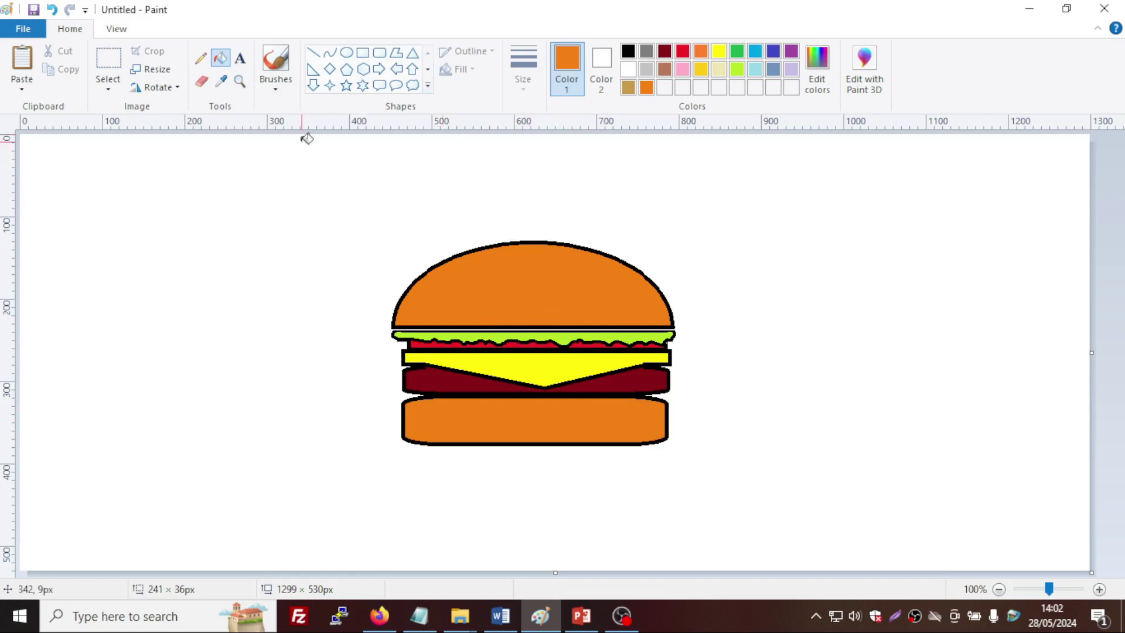
Shade the left part of the top bun with brown strokes of the Watercolor brush
{"action": "left_click", "coordinate": [277, 70]}
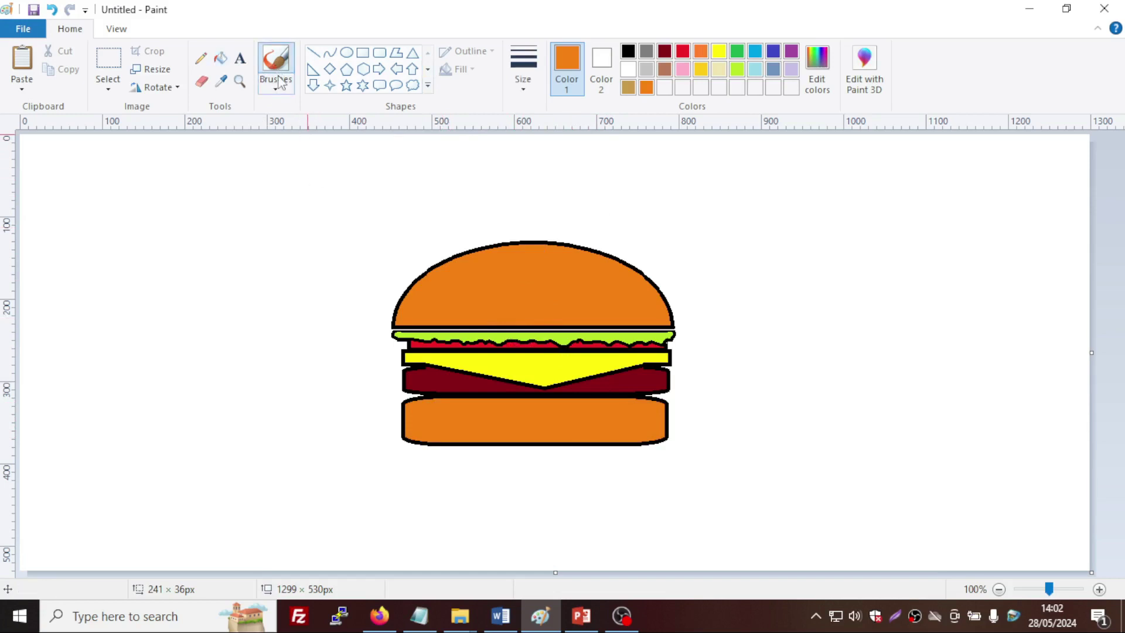
{"action": "left_click", "coordinate": [281, 85]}
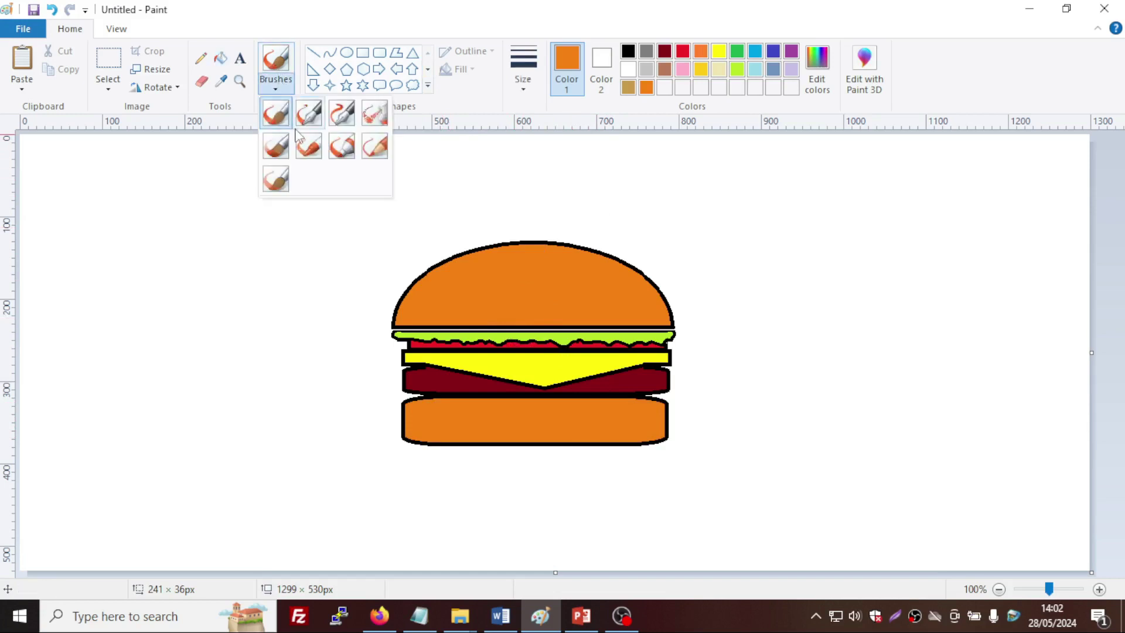
{"action": "left_click", "coordinate": [276, 186]}
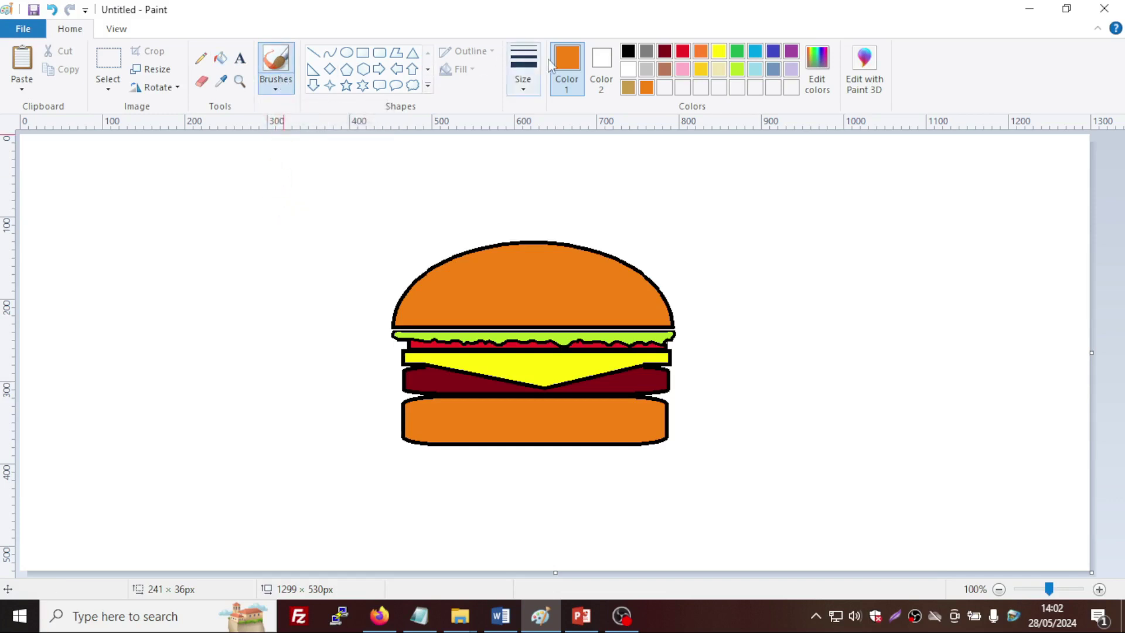
{"action": "left_click", "coordinate": [628, 88]}
{"action": "left_click", "coordinate": [668, 71]}
{"action": "mouse_move", "coordinate": [528, 250]}
{"action": "left_mouse_down"}
{"action": "mouse_move", "coordinate": [453, 275]}
{"action": "mouse_move", "coordinate": [404, 314]}
{"action": "mouse_move", "coordinate": [512, 258]}
{"action": "mouse_move", "coordinate": [417, 316]}
{"action": "mouse_move", "coordinate": [499, 269]}
{"action": "mouse_move", "coordinate": [433, 316]}
{"action": "mouse_move", "coordinate": [501, 252]}
{"action": "left_mouse_up"}
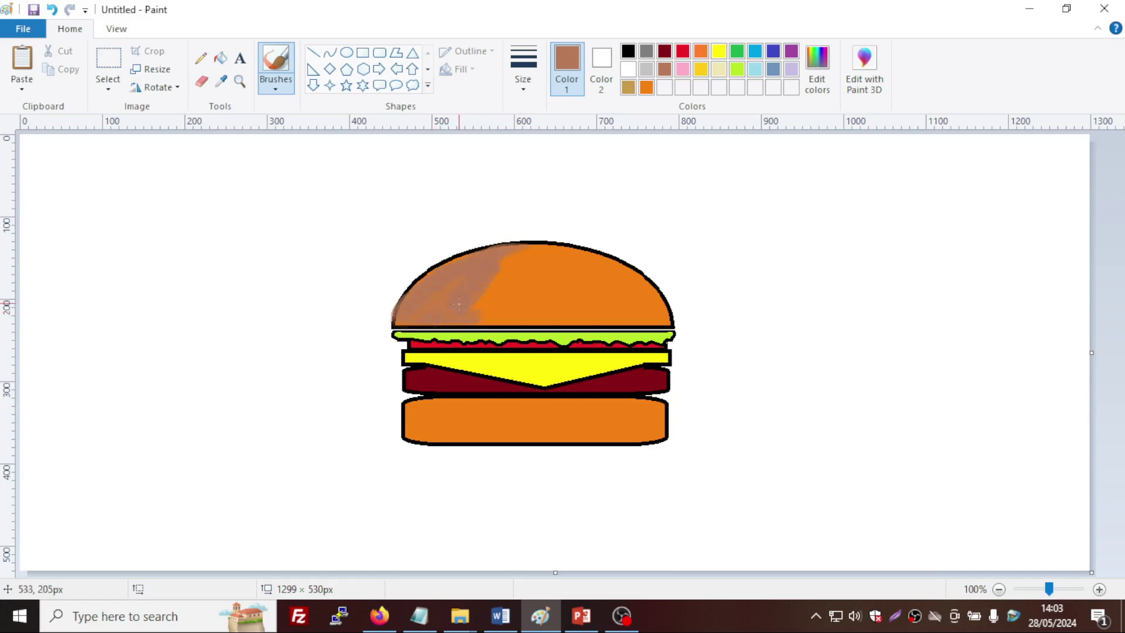
{"action": "mouse_move", "coordinate": [475, 281]}
{"action": "left_mouse_down"}
{"action": "mouse_move", "coordinate": [514, 250]}
{"action": "mouse_move", "coordinate": [486, 290]}
{"action": "left_mouse_up"}
{"action": "mouse_move", "coordinate": [472, 302]}
{"action": "left_mouse_down"}
{"action": "mouse_move", "coordinate": [507, 315]}
{"action": "mouse_move", "coordinate": [474, 311]}
{"action": "left_mouse_up"}
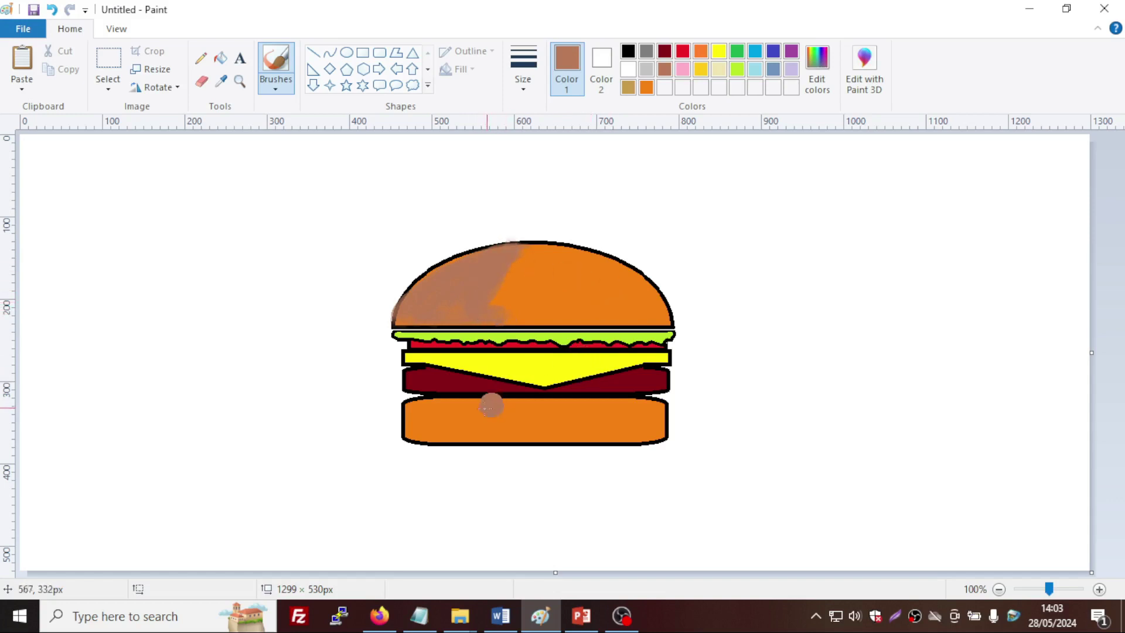
Shade the left end and lower-left part of the bottom bun with the same brown brush, undoing the first stray stroke
{"action": "mouse_move", "coordinate": [416, 412]}
{"action": "left_mouse_down"}
{"action": "mouse_move", "coordinate": [410, 427]}
{"action": "mouse_move", "coordinate": [432, 440]}
{"action": "mouse_move", "coordinate": [507, 433]}
{"action": "left_mouse_up"}
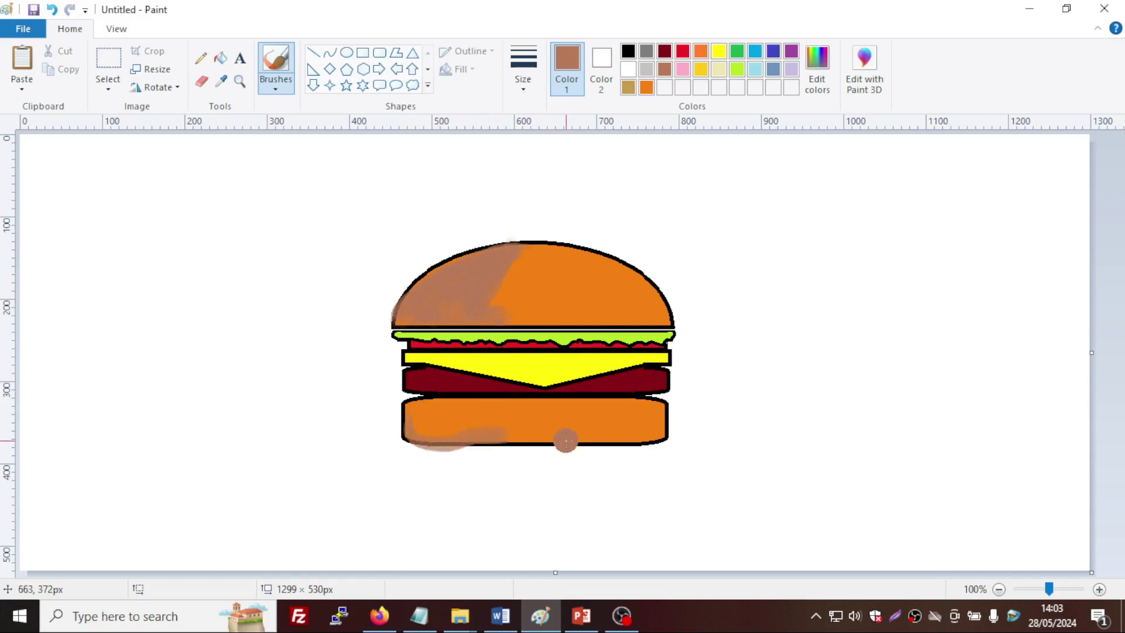
{"action": "key", "text": "ctrl+z"}
{"action": "mouse_move", "coordinate": [413, 412]}
{"action": "left_mouse_down"}
{"action": "mouse_move", "coordinate": [525, 436]}
{"action": "mouse_move", "coordinate": [412, 426]}
{"action": "mouse_move", "coordinate": [517, 422]}
{"action": "mouse_move", "coordinate": [457, 427]}
{"action": "mouse_move", "coordinate": [423, 421]}
{"action": "mouse_move", "coordinate": [469, 420]}
{"action": "mouse_move", "coordinate": [411, 410]}
{"action": "mouse_move", "coordinate": [433, 428]}
{"action": "mouse_move", "coordinate": [411, 422]}
{"action": "mouse_move", "coordinate": [437, 406]}
{"action": "mouse_move", "coordinate": [412, 416]}
{"action": "mouse_move", "coordinate": [445, 421]}
{"action": "left_mouse_up"}
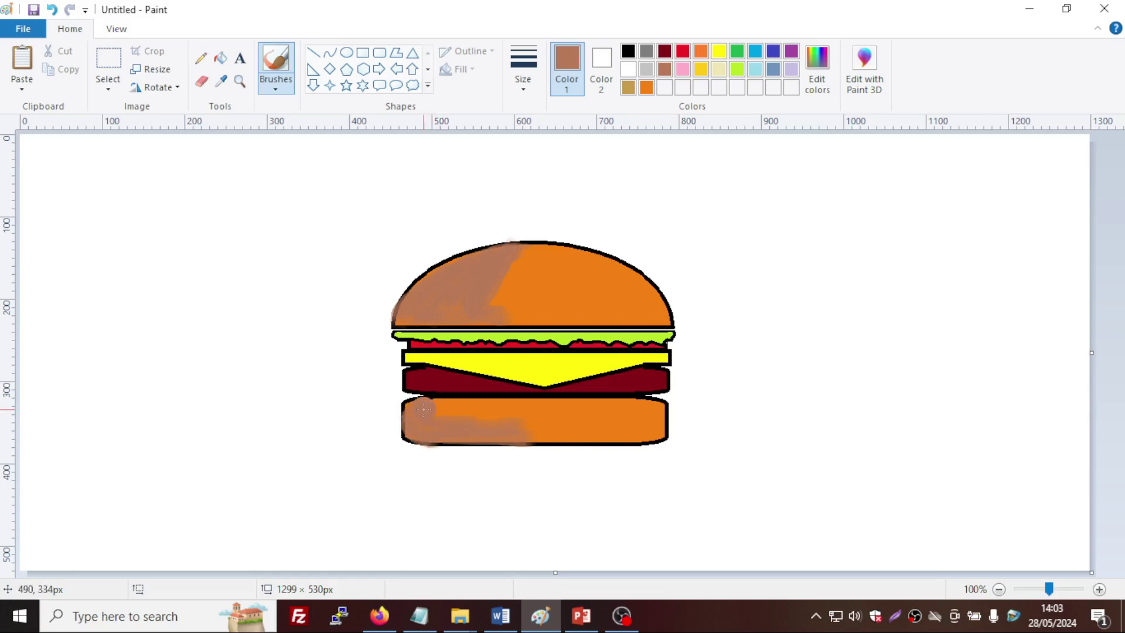
{"action": "mouse_move", "coordinate": [421, 413]}
{"action": "left_mouse_down"}
{"action": "mouse_move", "coordinate": [439, 407]}
{"action": "mouse_move", "coordinate": [422, 407]}
{"action": "left_mouse_up"}
Draw small white sesame seeds all over the top bun with the Pencil at its thickest size, following the PowerPoint reference
{"action": "left_click", "coordinate": [580, 616]}
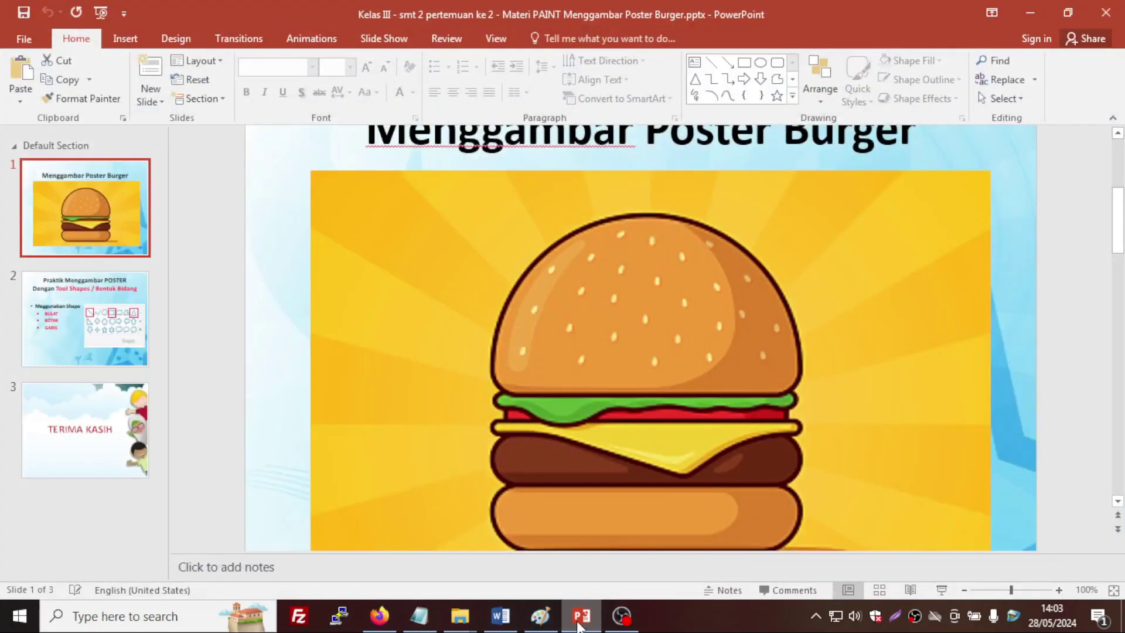
{"action": "left_click", "coordinate": [580, 617]}
{"action": "left_click", "coordinate": [201, 59]}
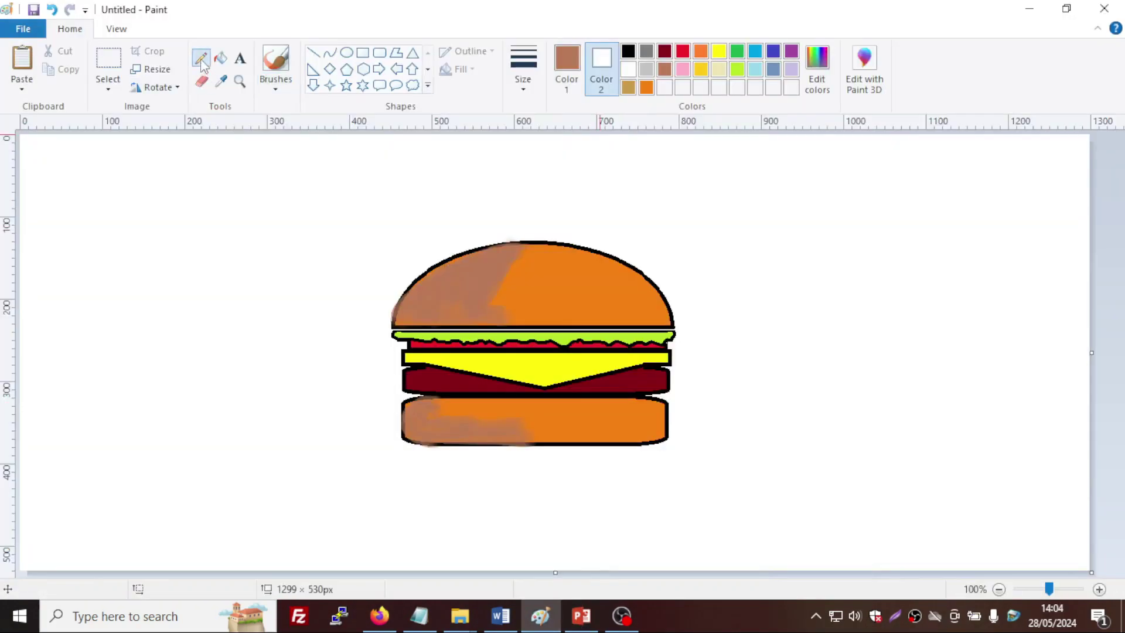
{"action": "left_click", "coordinate": [523, 85]}
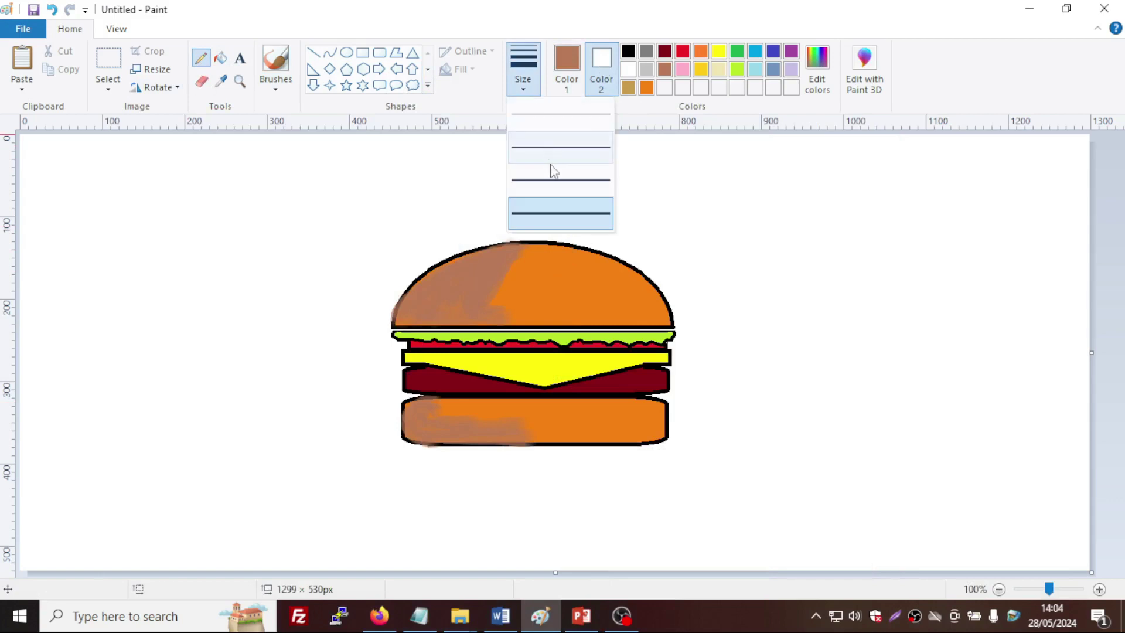
{"action": "left_click", "coordinate": [567, 214]}
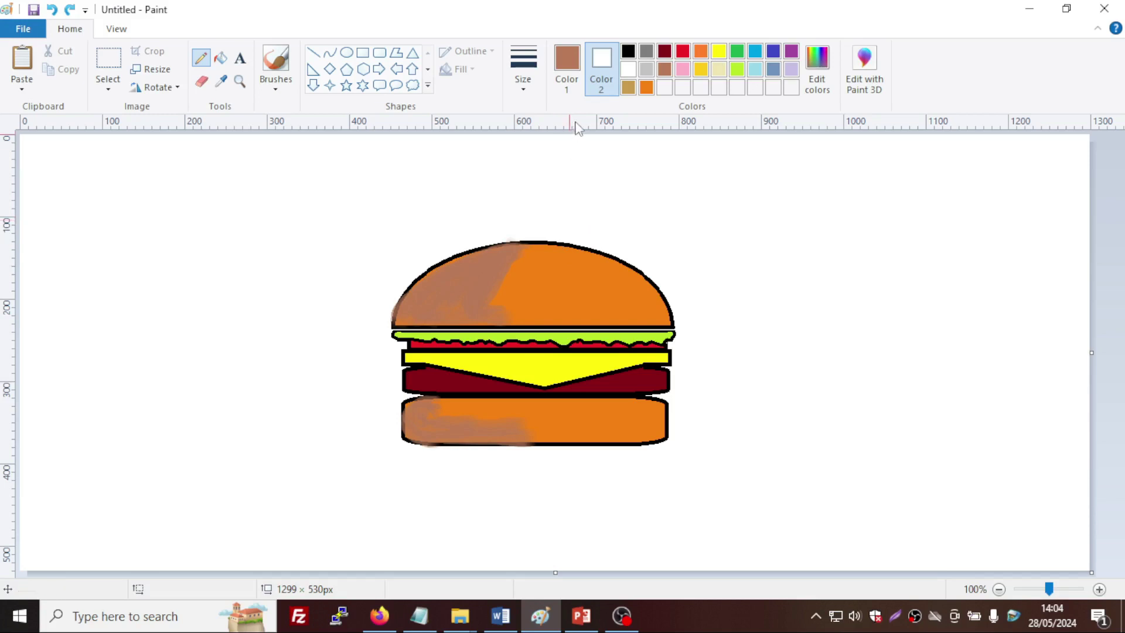
{"action": "left_click", "coordinate": [568, 58]}
{"action": "left_click", "coordinate": [604, 74]}
{"action": "left_click", "coordinate": [571, 60]}
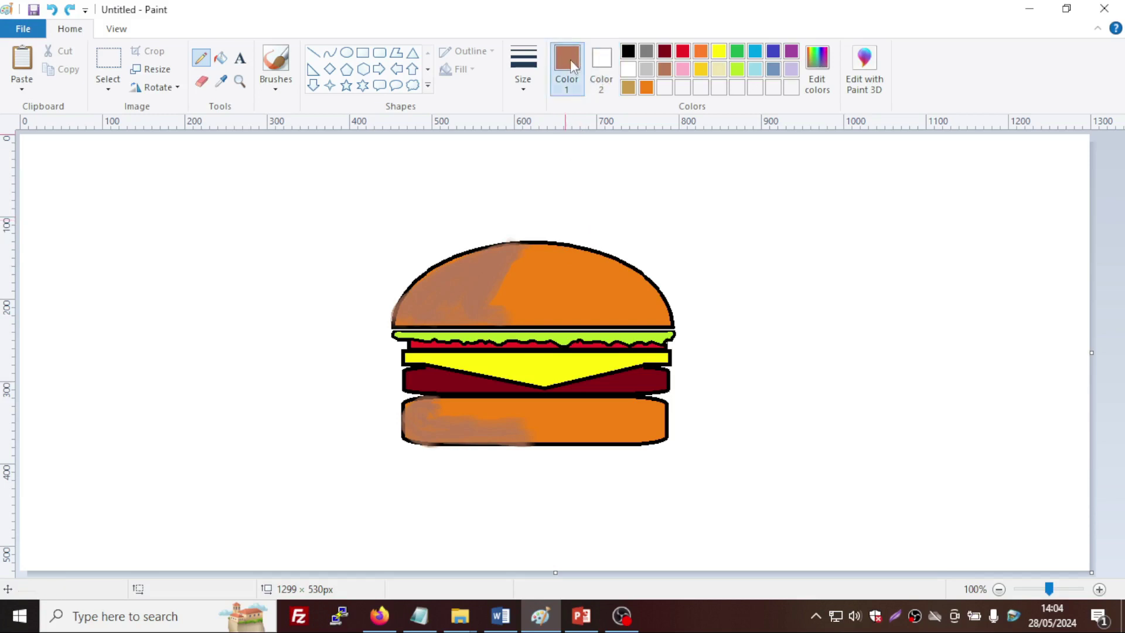
{"action": "left_click", "coordinate": [629, 69]}
{"action": "left_click", "coordinate": [528, 260]}
{"action": "left_click_drag", "start_coordinate": [548, 257], "coordinate": [545, 264]}
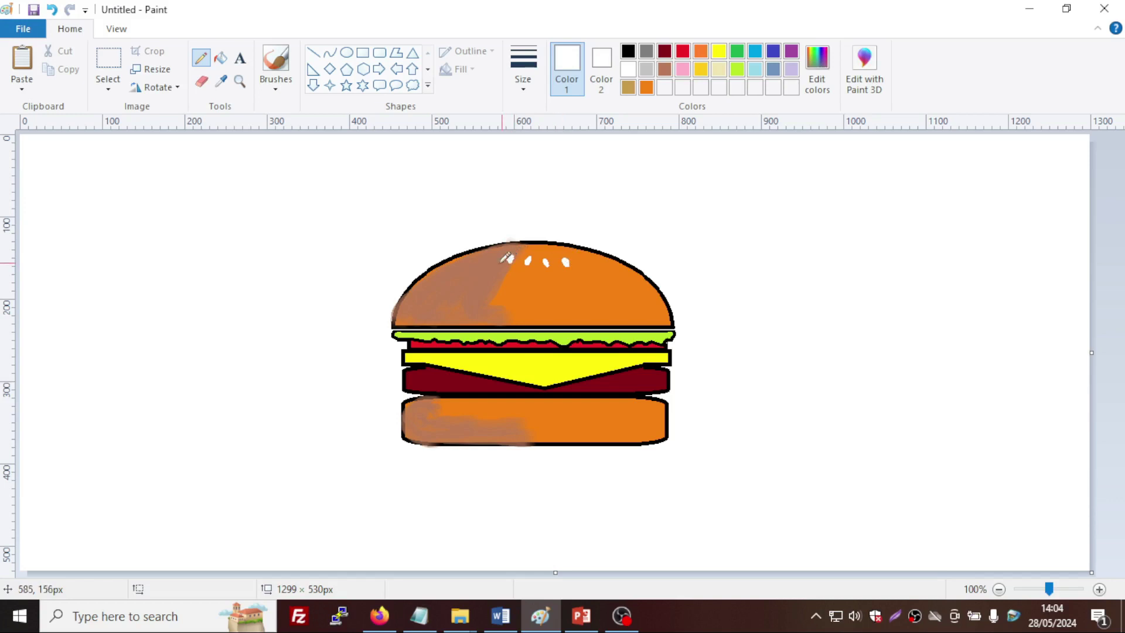
{"action": "left_click_drag", "start_coordinate": [486, 263], "coordinate": [490, 262]}
{"action": "mouse_move", "coordinate": [468, 283]}
{"action": "left_mouse_down"}
{"action": "mouse_move", "coordinate": [431, 291]}
{"action": "mouse_move", "coordinate": [465, 301]}
{"action": "mouse_move", "coordinate": [418, 308]}
{"action": "left_mouse_up"}
{"action": "mouse_move", "coordinate": [484, 280]}
{"action": "left_mouse_down"}
{"action": "mouse_move", "coordinate": [484, 294]}
{"action": "mouse_move", "coordinate": [508, 276]}
{"action": "mouse_move", "coordinate": [506, 309]}
{"action": "mouse_move", "coordinate": [532, 277]}
{"action": "left_mouse_up"}
{"action": "left_click_drag", "start_coordinate": [527, 315], "coordinate": [530, 311]}
{"action": "left_click_drag", "start_coordinate": [545, 281], "coordinate": [570, 307]}
{"action": "mouse_move", "coordinate": [582, 263]}
{"action": "left_mouse_down"}
{"action": "mouse_move", "coordinate": [586, 306]}
{"action": "mouse_move", "coordinate": [593, 279]}
{"action": "left_mouse_up"}
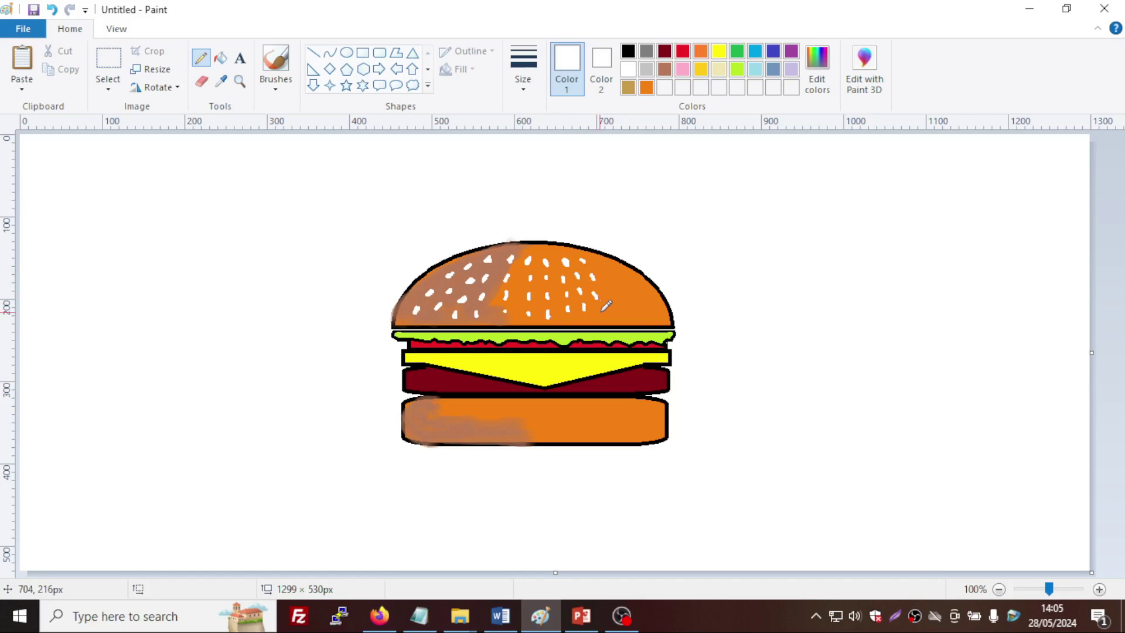
{"action": "left_click_drag", "start_coordinate": [595, 259], "coordinate": [596, 265]}
{"action": "left_click_drag", "start_coordinate": [627, 300], "coordinate": [633, 314]}
{"action": "left_click_drag", "start_coordinate": [633, 274], "coordinate": [650, 312]}
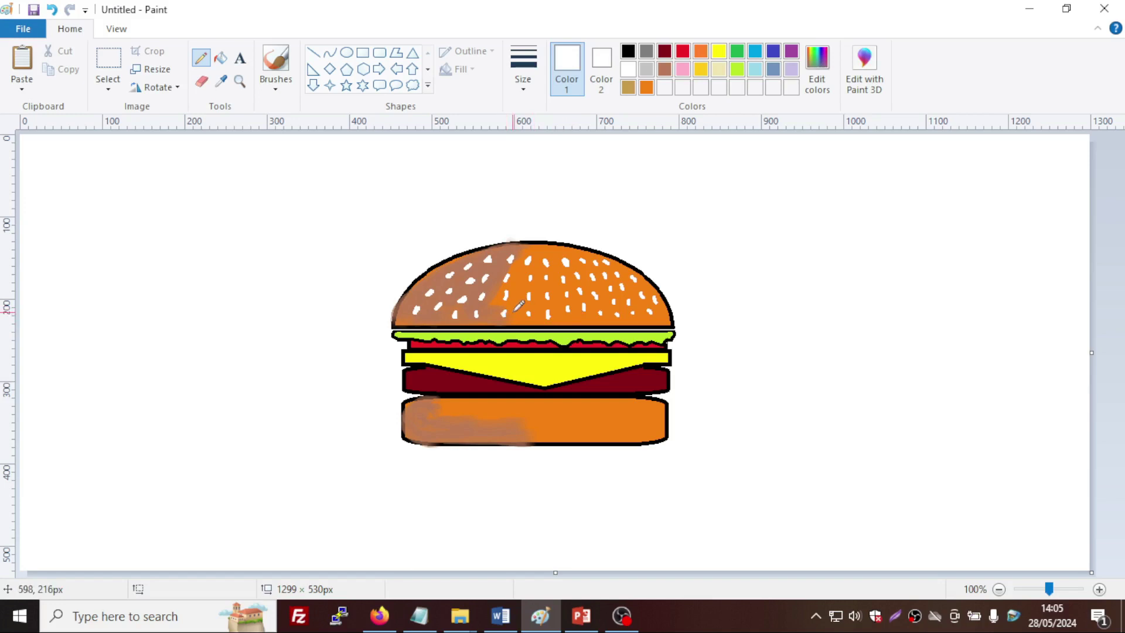
Paint a gold highlight along the left end and lower-left edge of the dark red patty with the second-thinnest brush size, undoing the first stroke
{"action": "left_click", "coordinate": [583, 620]}
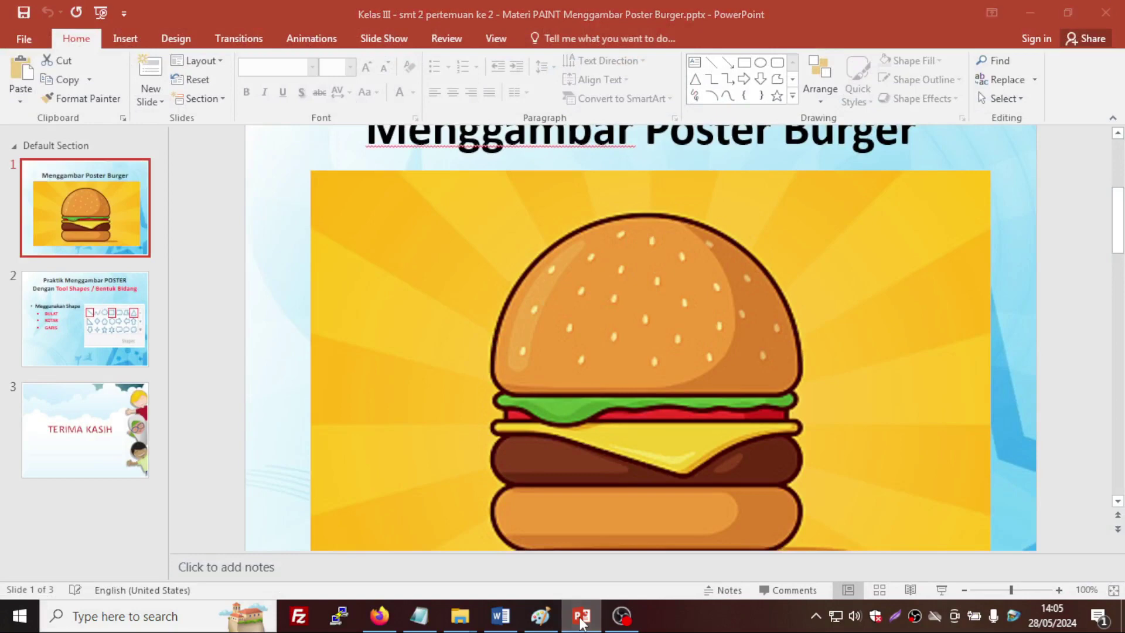
{"action": "left_click", "coordinate": [582, 620]}
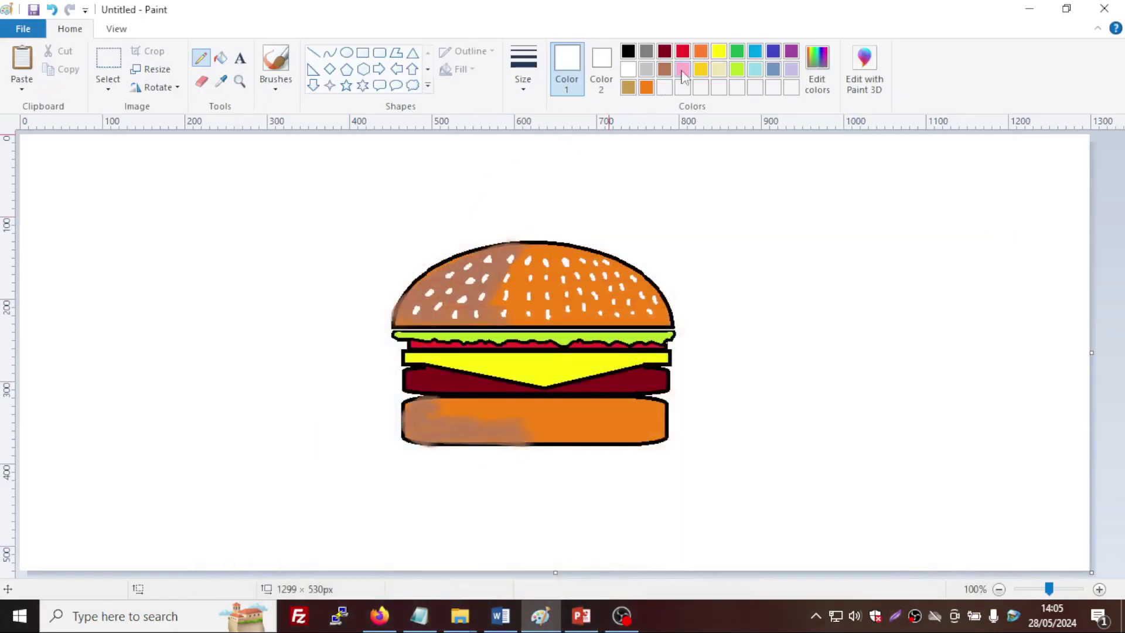
{"action": "left_click", "coordinate": [702, 71]}
{"action": "left_click", "coordinate": [277, 64]}
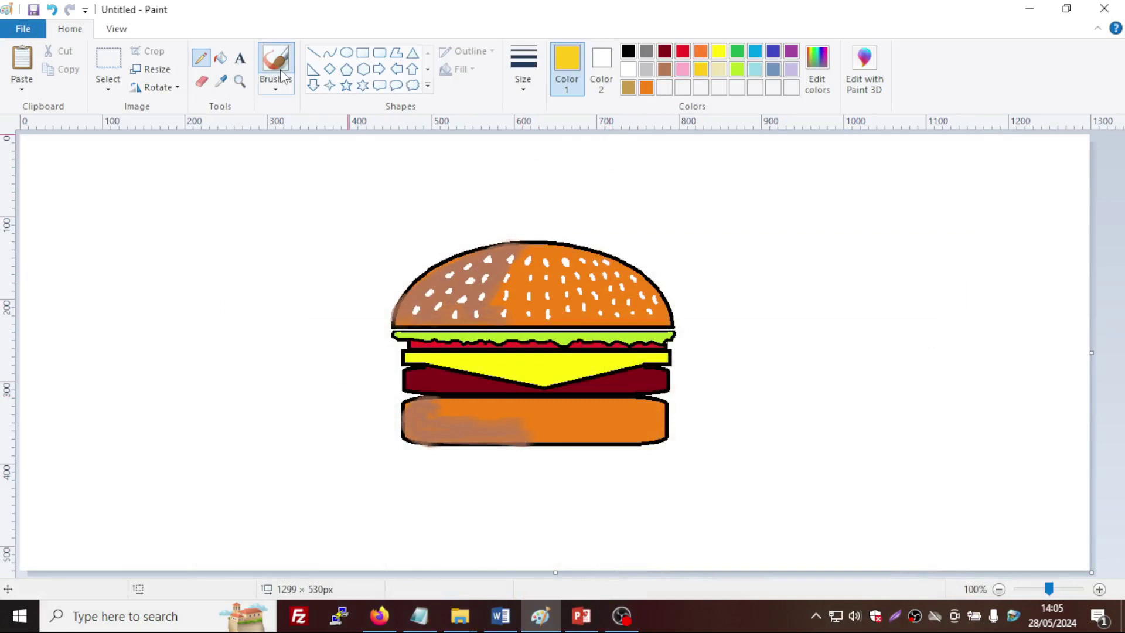
{"action": "left_click", "coordinate": [277, 85]}
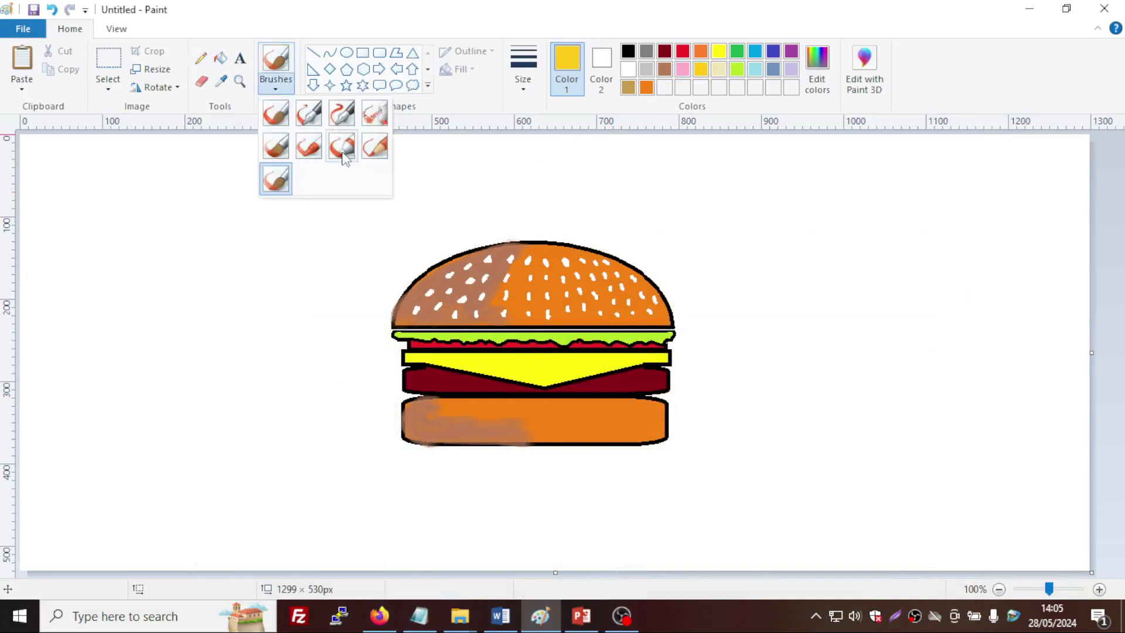
{"action": "left_click", "coordinate": [309, 147]}
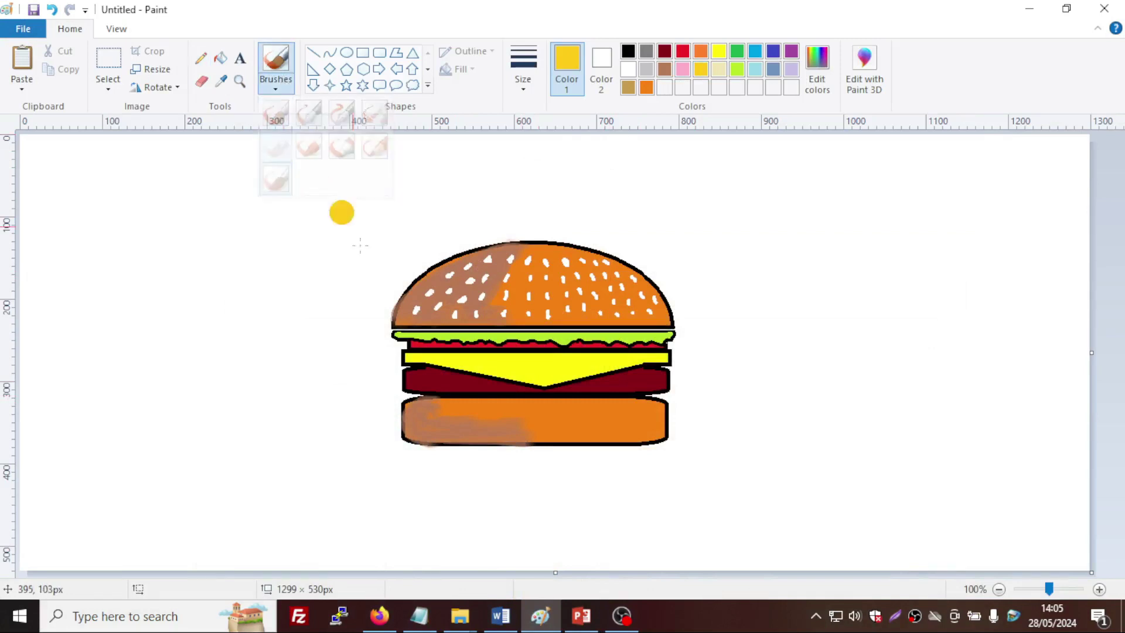
{"action": "left_click_drag", "start_coordinate": [411, 376], "coordinate": [480, 384]}
{"action": "key", "text": "ctrl+z"}
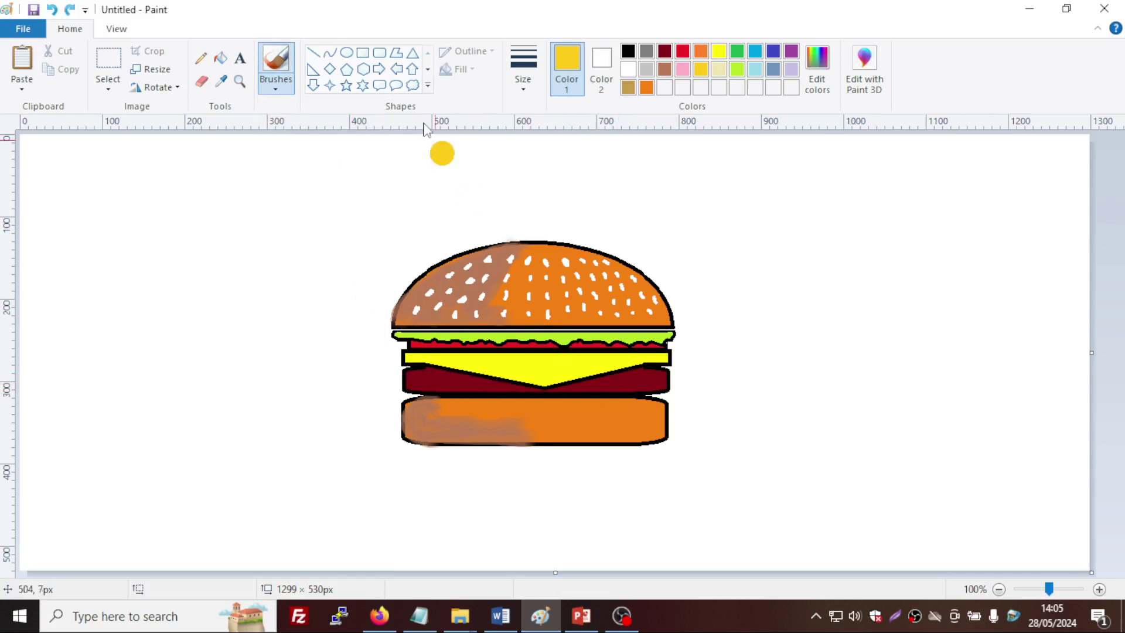
{"action": "left_click", "coordinate": [523, 70]}
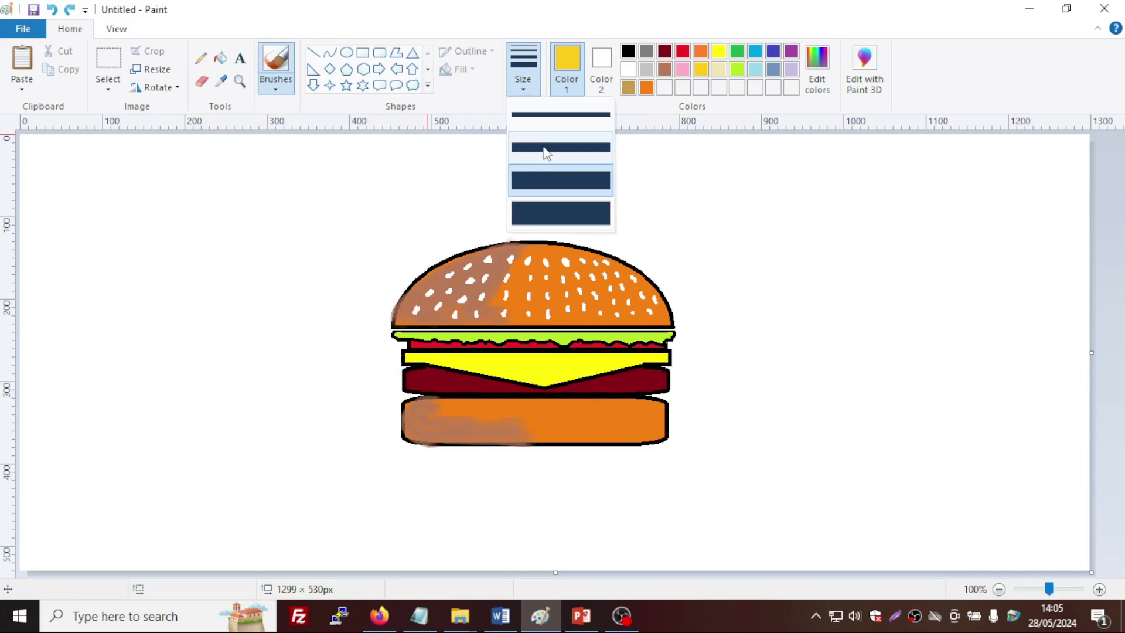
{"action": "left_click", "coordinate": [542, 147]}
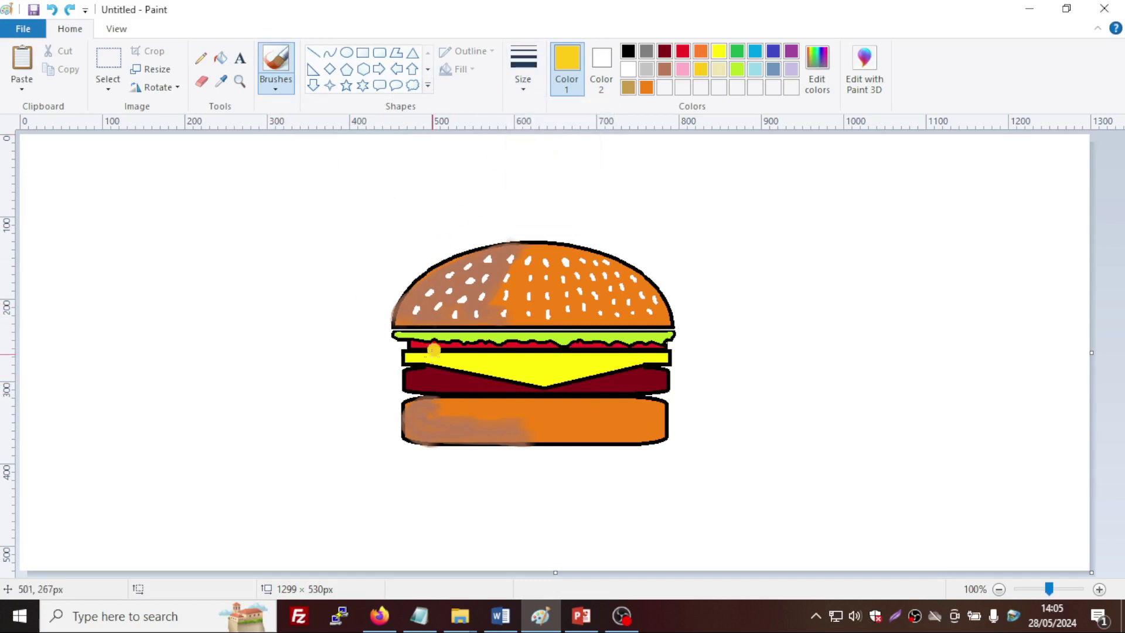
{"action": "mouse_move", "coordinate": [407, 377]}
{"action": "left_mouse_down"}
{"action": "mouse_move", "coordinate": [469, 388]}
{"action": "mouse_move", "coordinate": [446, 365]}
{"action": "mouse_move", "coordinate": [431, 382]}
{"action": "mouse_move", "coordinate": [411, 375]}
{"action": "mouse_move", "coordinate": [422, 387]}
{"action": "mouse_move", "coordinate": [413, 378]}
{"action": "left_mouse_up"}
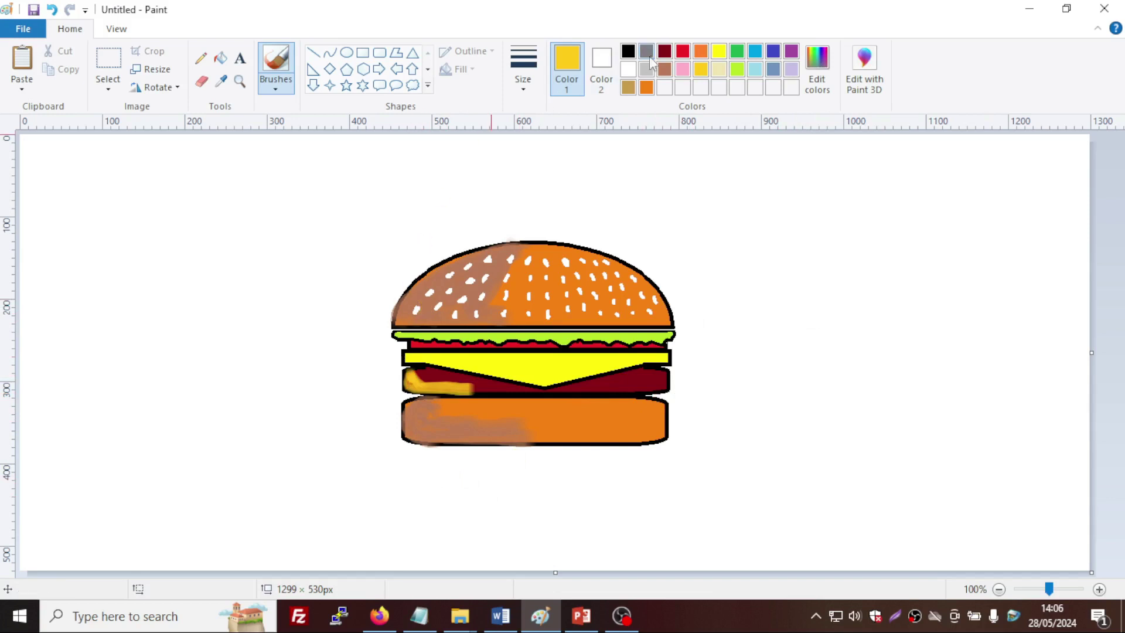
Extend the brown shading on the left half of the bottom bun with the same brush
{"action": "left_click", "coordinate": [664, 69]}
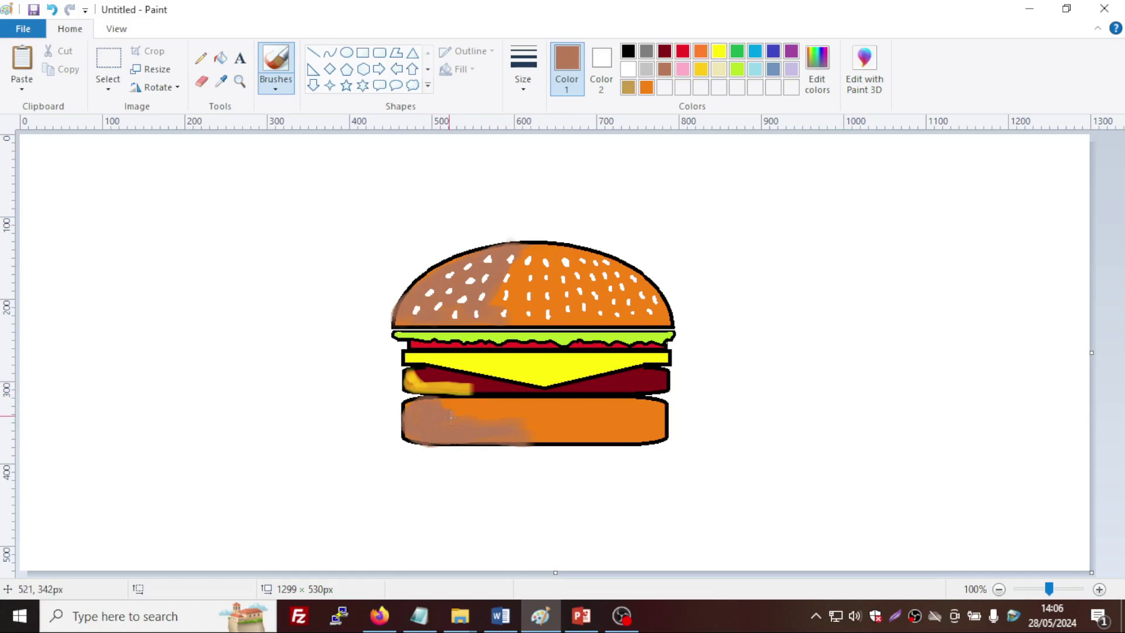
{"action": "left_click_drag", "start_coordinate": [452, 418], "coordinate": [548, 431]}
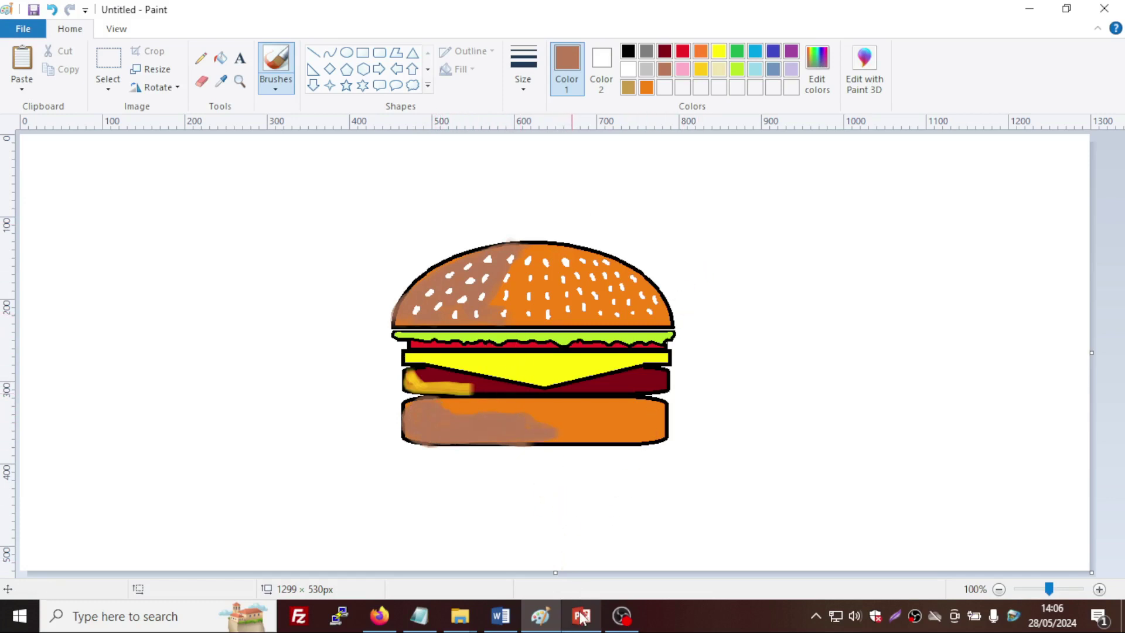
{"action": "mouse_move", "coordinate": [593, 618]}
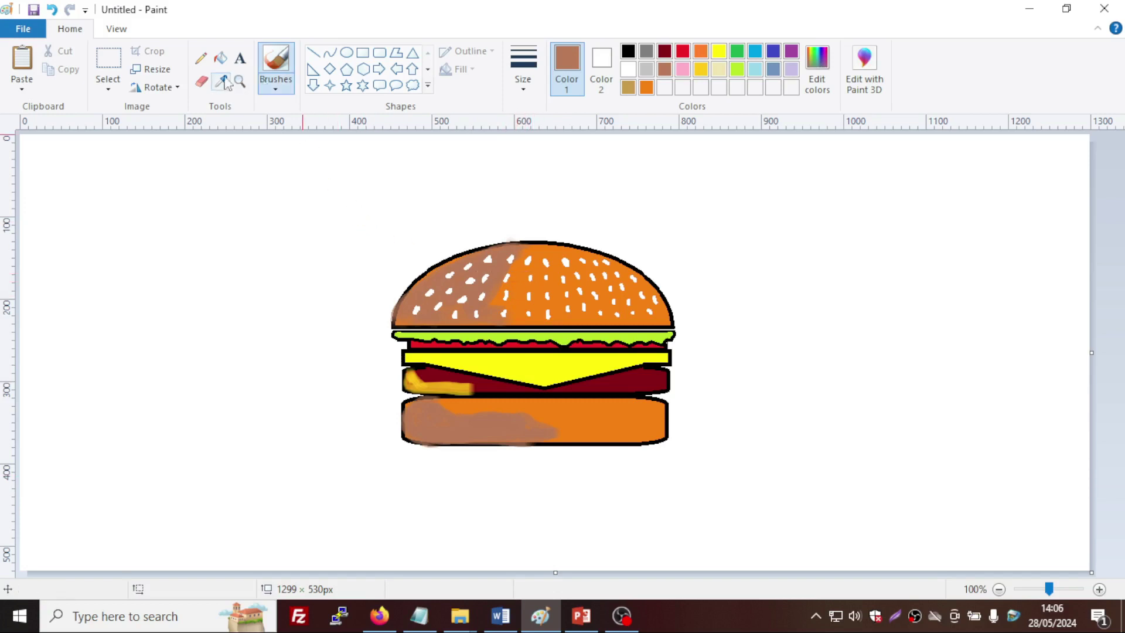
Select the top bun and stretch it upward to make it taller, with the selection about 358 × 146 px
{"action": "left_click", "coordinate": [108, 58]}
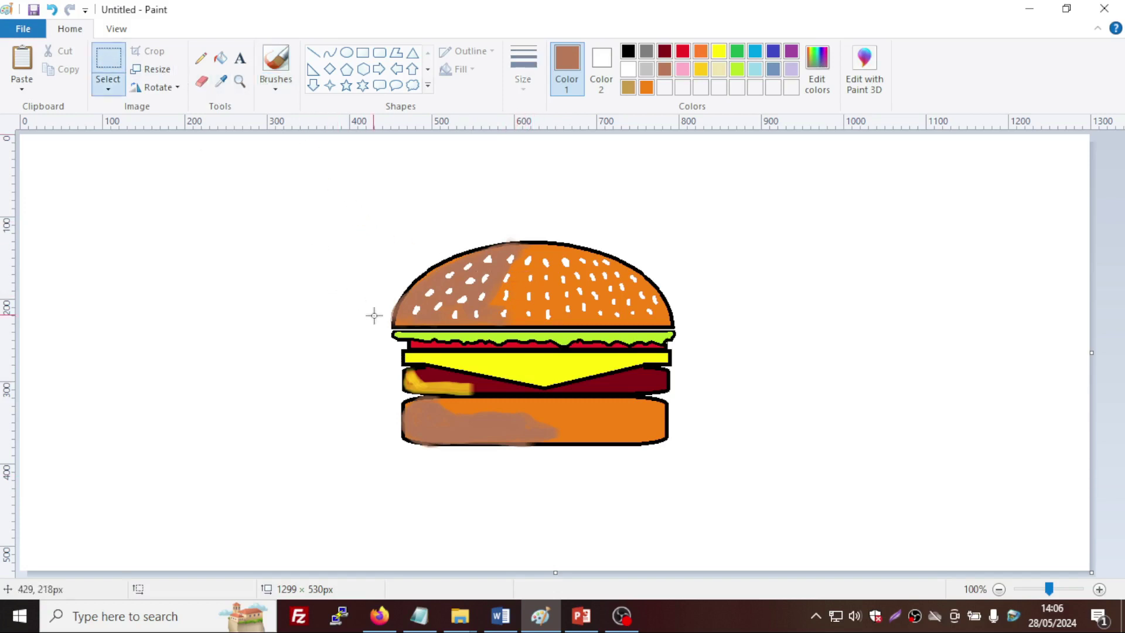
{"action": "left_click_drag", "start_coordinate": [387, 331], "coordinate": [682, 236]}
{"action": "left_click_drag", "start_coordinate": [540, 234], "coordinate": [543, 208]}
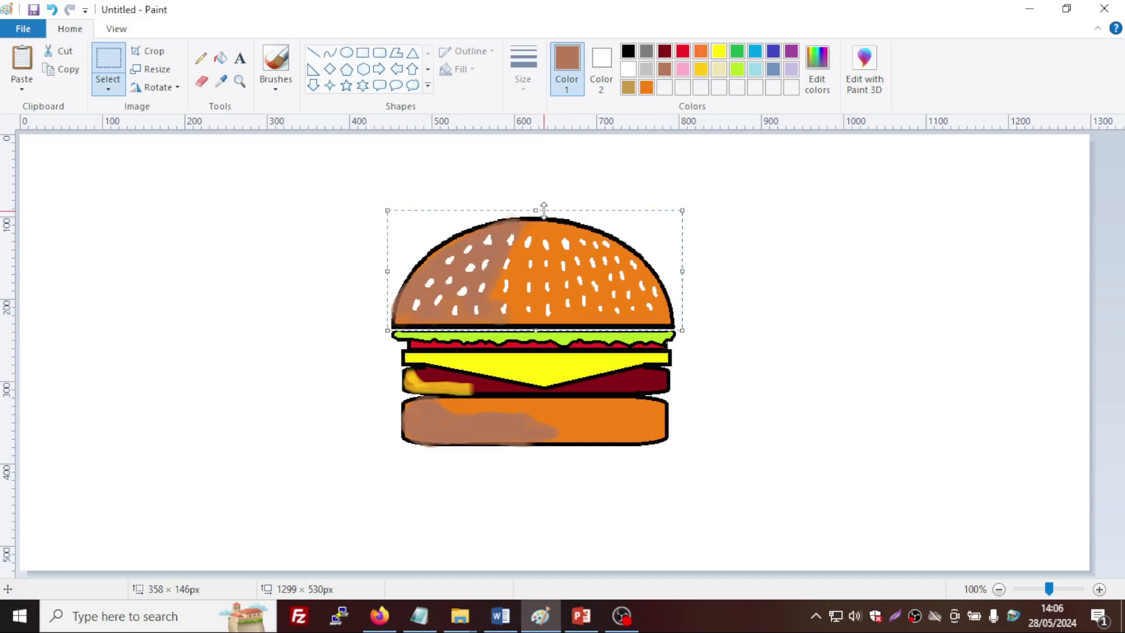
{"action": "left_click", "coordinate": [723, 252]}
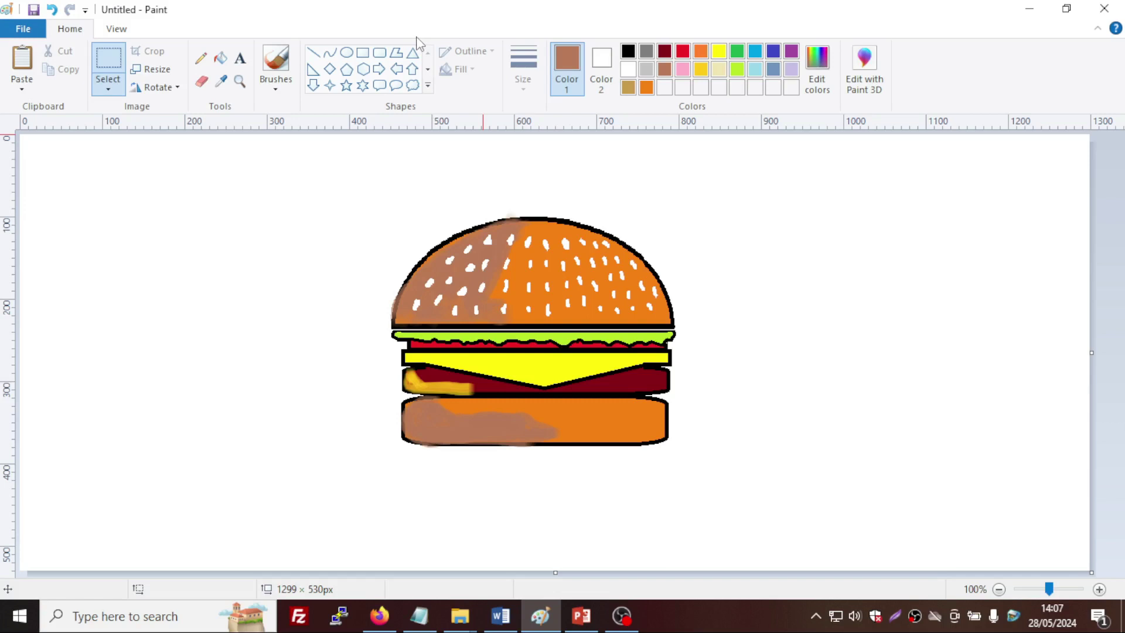
Draw six gold rays with the Line tool from the top bun's centre and right curve to the upper canvas edge, closing the gap on the fourth
{"action": "left_click", "coordinate": [315, 59]}
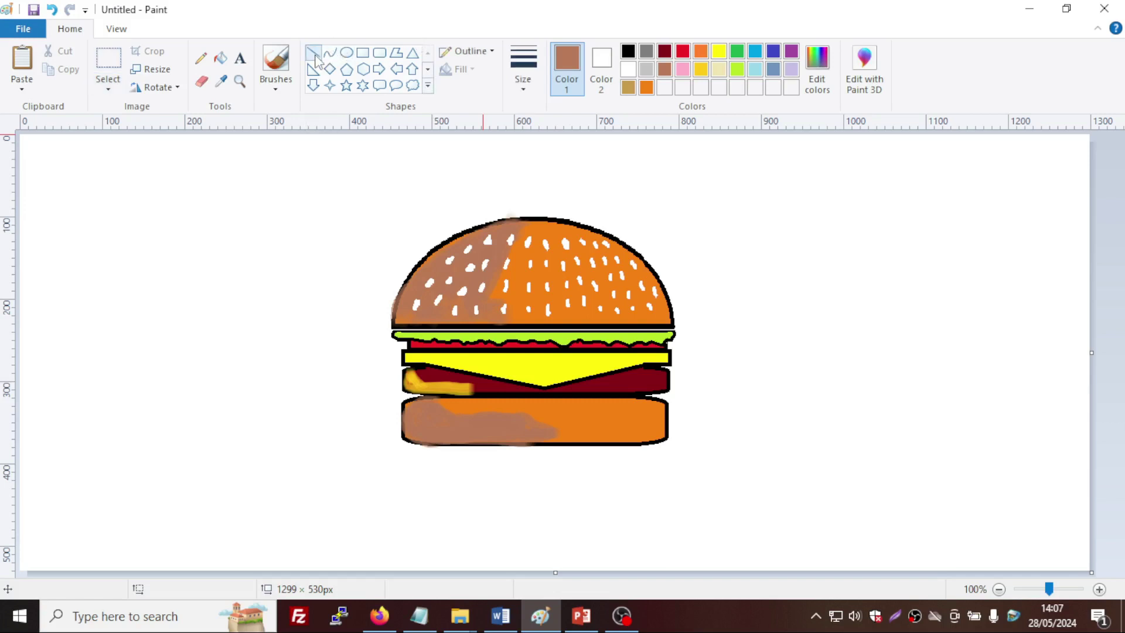
{"action": "left_click", "coordinate": [702, 55]}
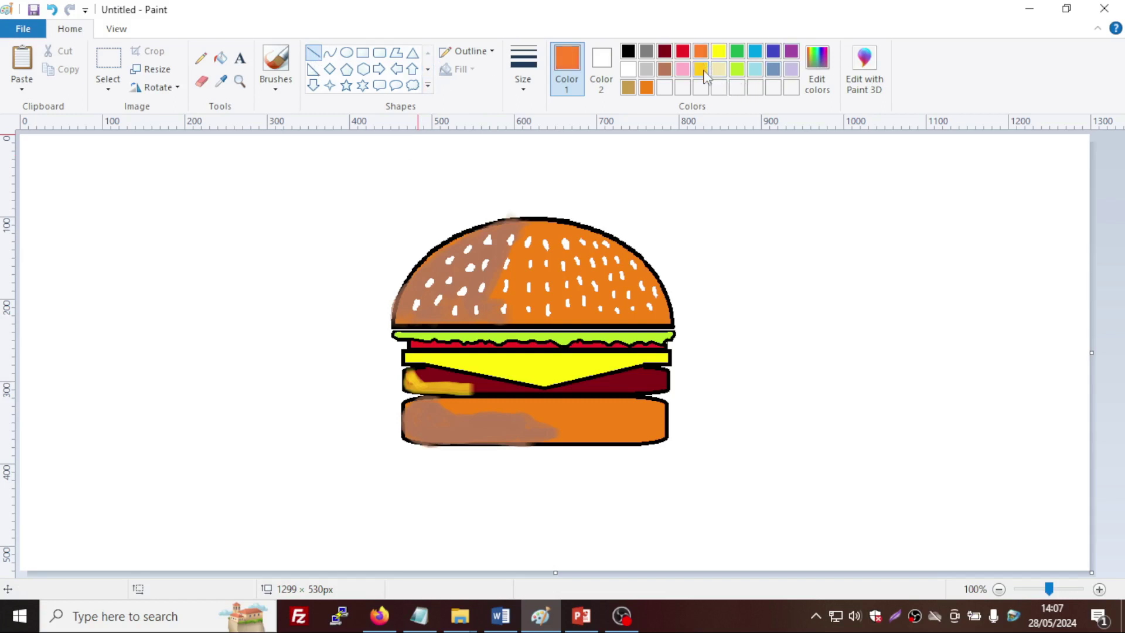
{"action": "left_click", "coordinate": [702, 70]}
{"action": "left_click", "coordinate": [702, 54]}
{"action": "left_click", "coordinate": [702, 70]}
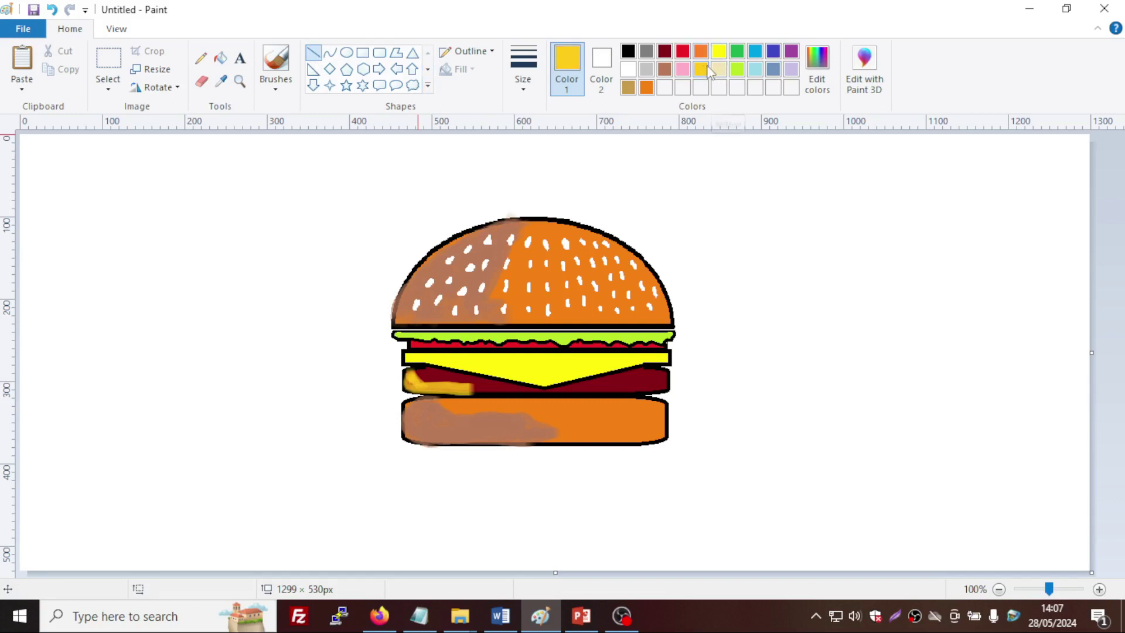
{"action": "left_click", "coordinate": [720, 59]}
{"action": "left_click", "coordinate": [702, 69]}
{"action": "left_click_drag", "start_coordinate": [538, 217], "coordinate": [537, 110]}
{"action": "left_click_drag", "start_coordinate": [565, 219], "coordinate": [605, 122]}
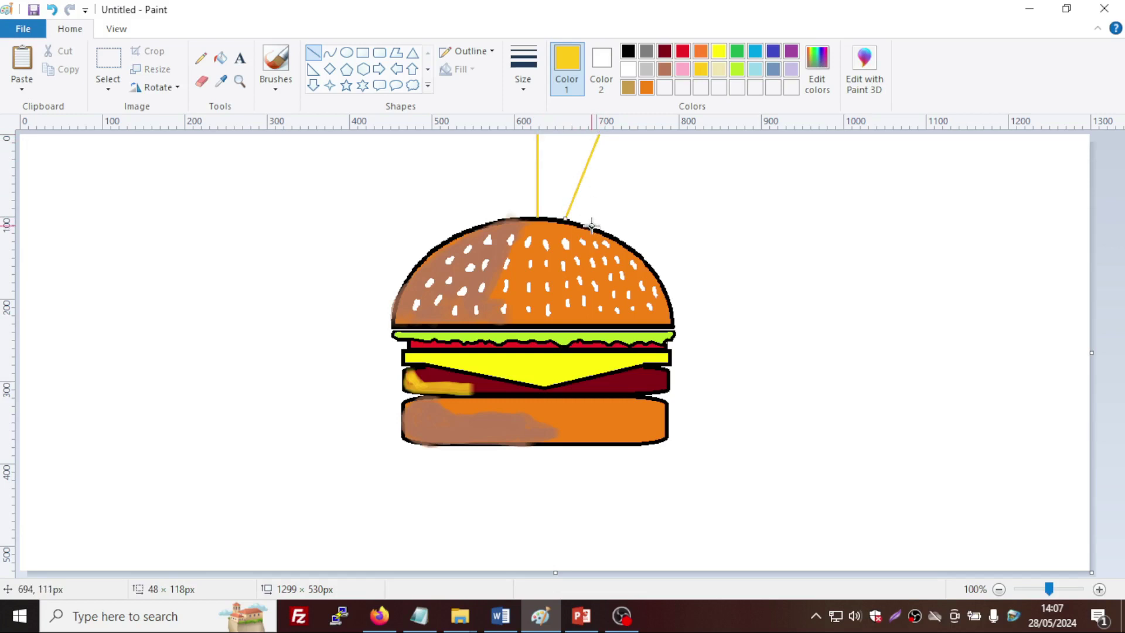
{"action": "left_click_drag", "start_coordinate": [595, 228], "coordinate": [649, 127]}
{"action": "mouse_move", "coordinate": [623, 239]}
{"action": "left_mouse_down"}
{"action": "mouse_move", "coordinate": [727, 128]}
{"action": "mouse_move", "coordinate": [725, 138]}
{"action": "left_mouse_up"}
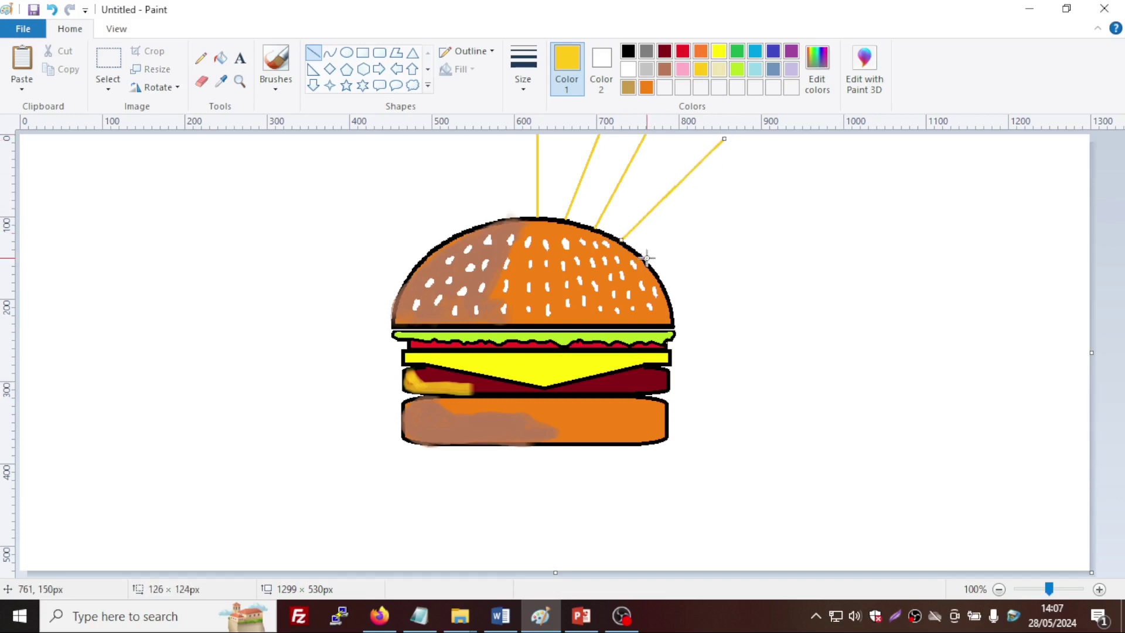
{"action": "left_click_drag", "start_coordinate": [647, 257], "coordinate": [853, 136]}
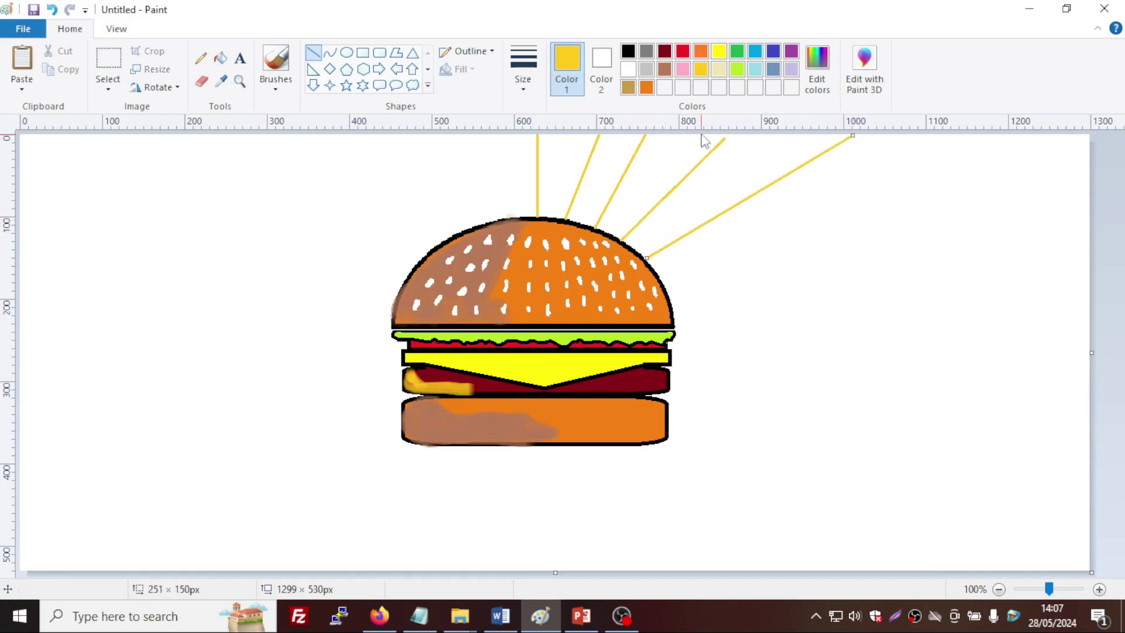
{"action": "left_click_drag", "start_coordinate": [725, 137], "coordinate": [737, 124]}
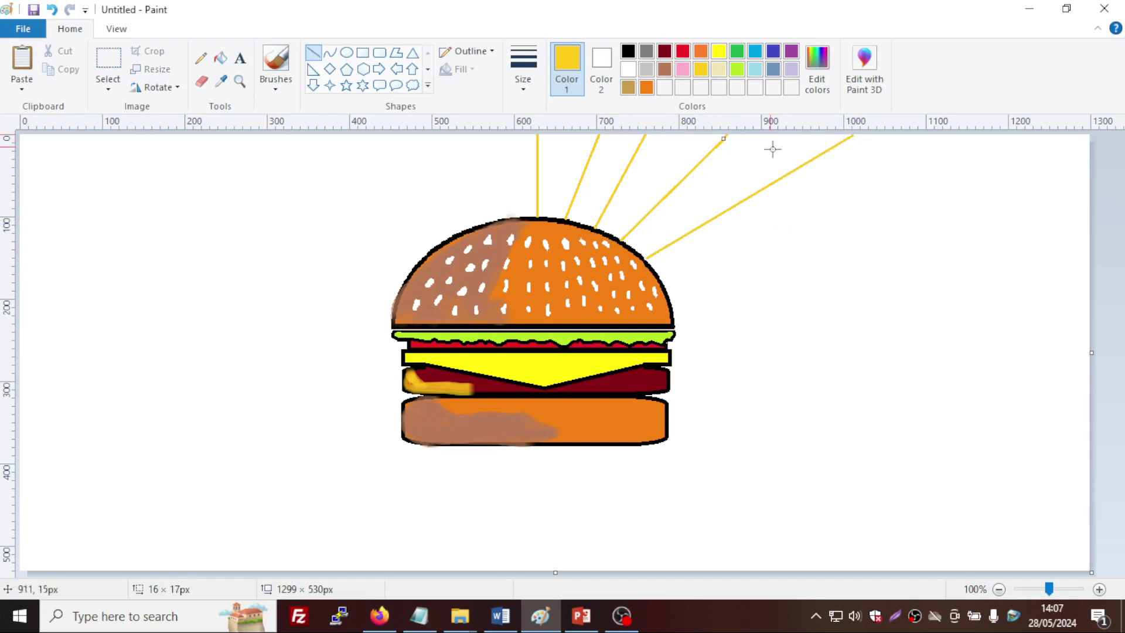
{"action": "left_click_drag", "start_coordinate": [664, 280], "coordinate": [1032, 136]}
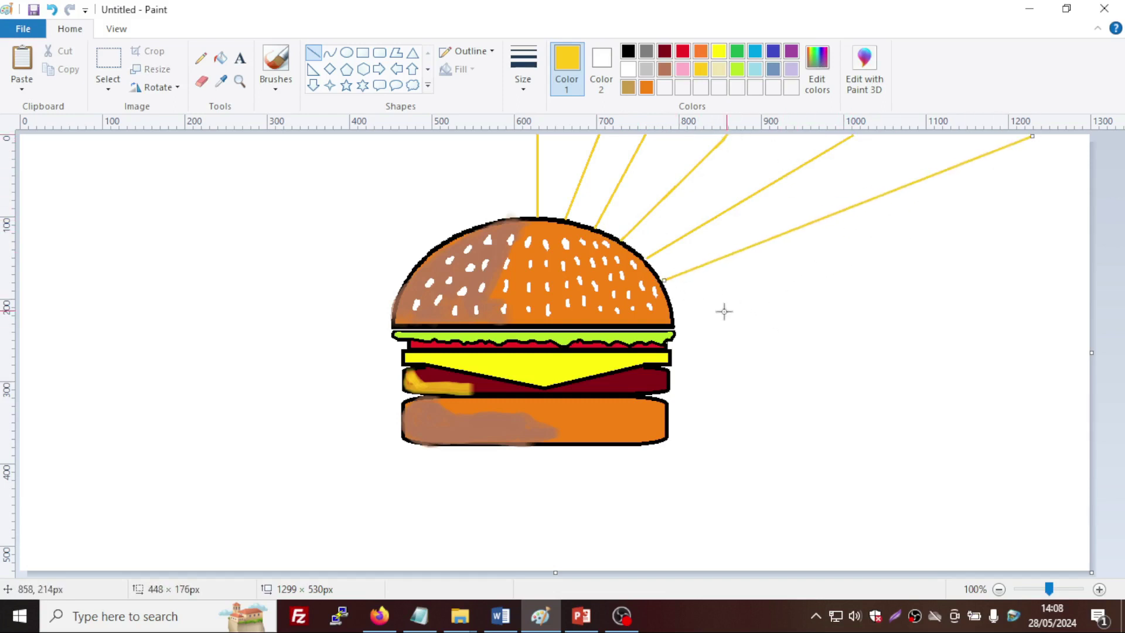
Draw three gold rays from the burger's right side to the right canvas edge, starting at the top bun, cheese and patty
{"action": "left_click_drag", "start_coordinate": [674, 310], "coordinate": [1106, 225]}
{"action": "left_click_drag", "start_coordinate": [671, 352], "coordinate": [1102, 351]}
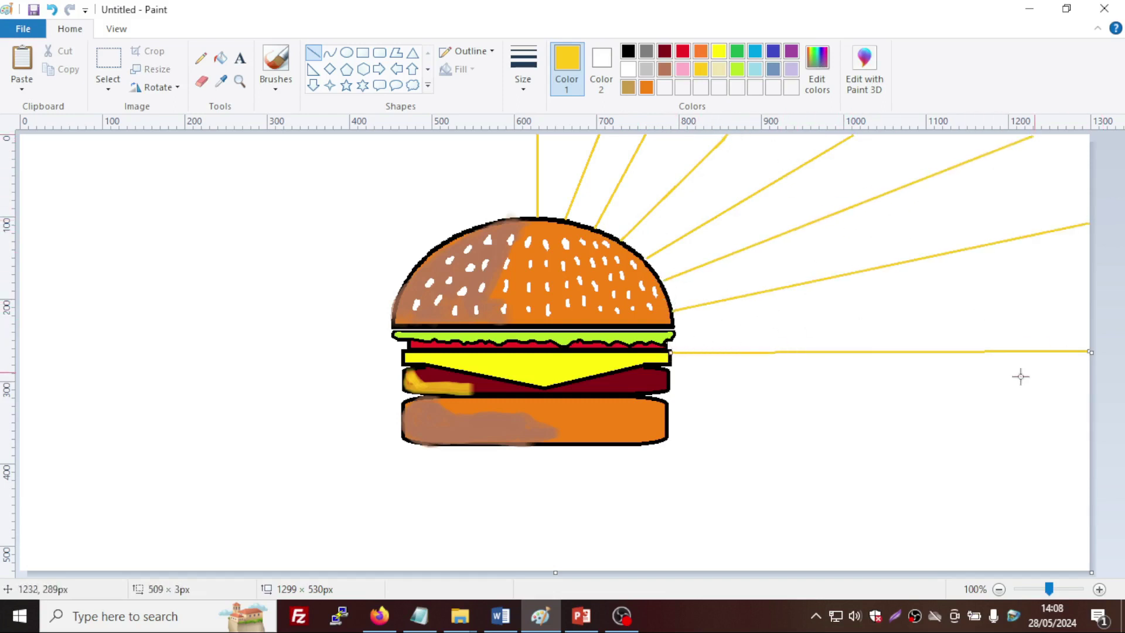
{"action": "left_click_drag", "start_coordinate": [669, 391], "coordinate": [1106, 438]}
Draw eight gold rays from the bottom bun's right side, underside and left side to the lower canvas edge
{"action": "left_click_drag", "start_coordinate": [668, 427], "coordinate": [1041, 586]}
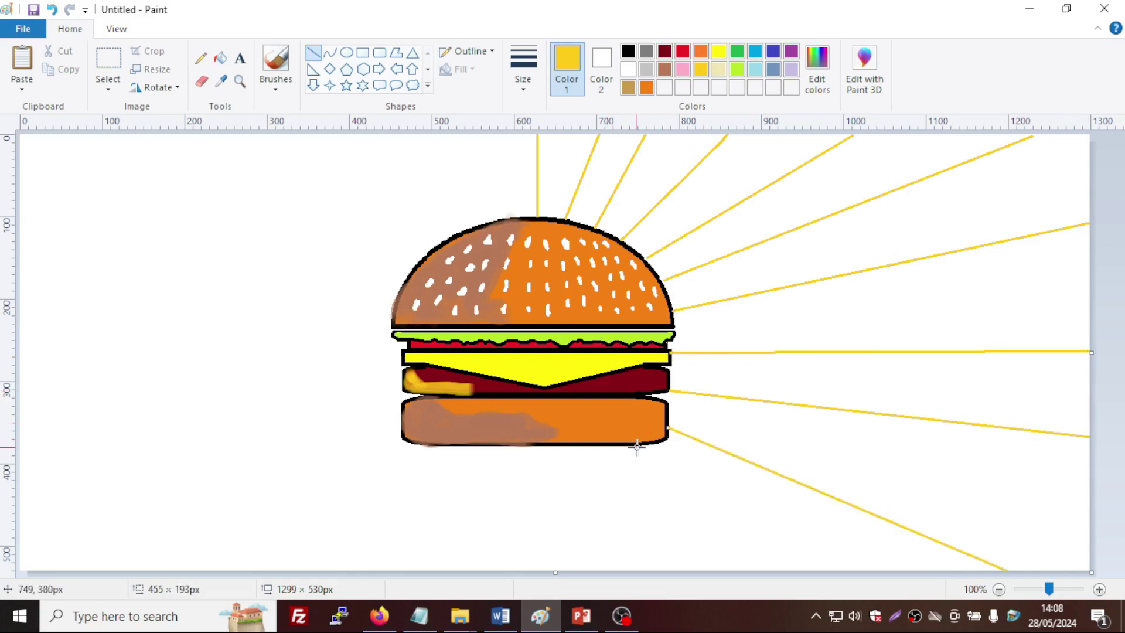
{"action": "left_click_drag", "start_coordinate": [638, 446], "coordinate": [784, 597]}
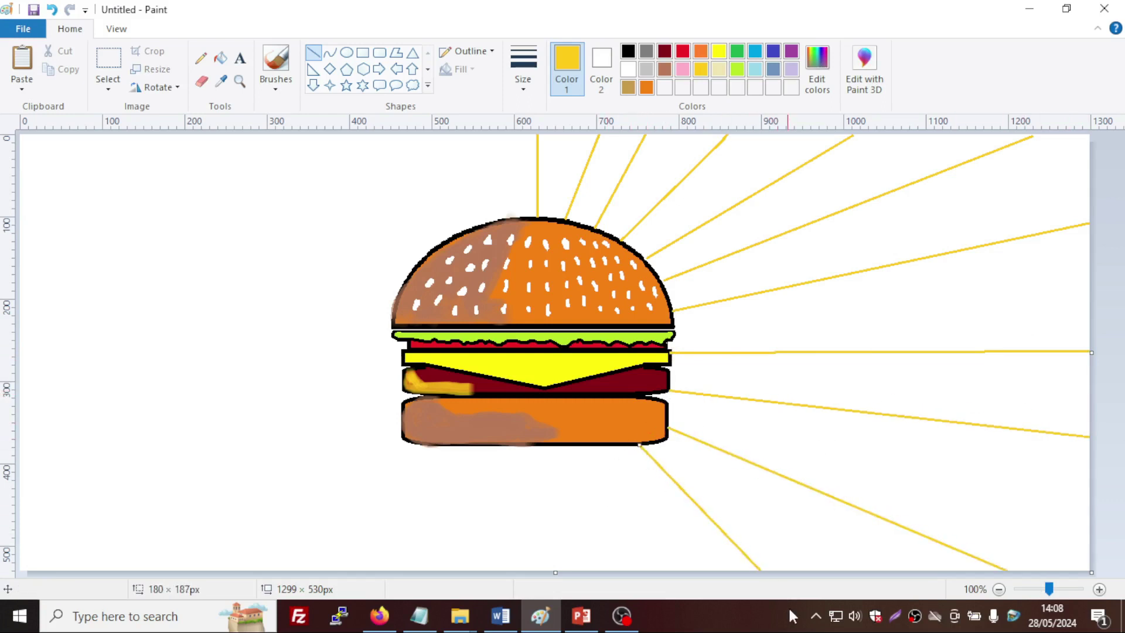
{"action": "left_click_drag", "start_coordinate": [604, 445], "coordinate": [656, 600]}
{"action": "left_click_drag", "start_coordinate": [565, 446], "coordinate": [545, 585]}
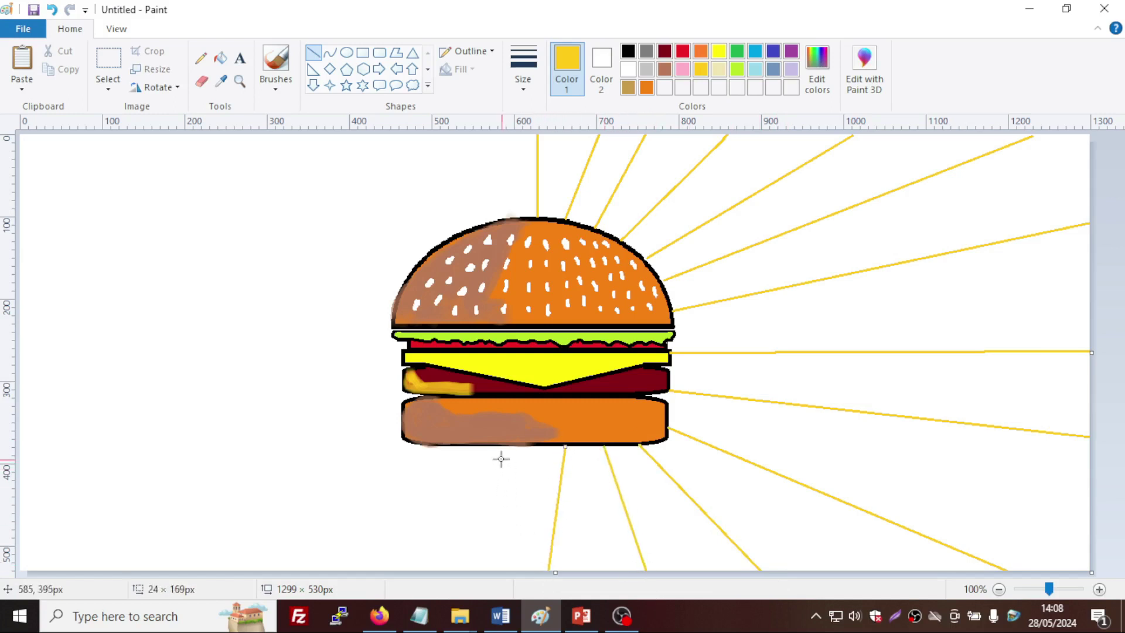
{"action": "left_click_drag", "start_coordinate": [487, 532], "coordinate": [476, 588]}
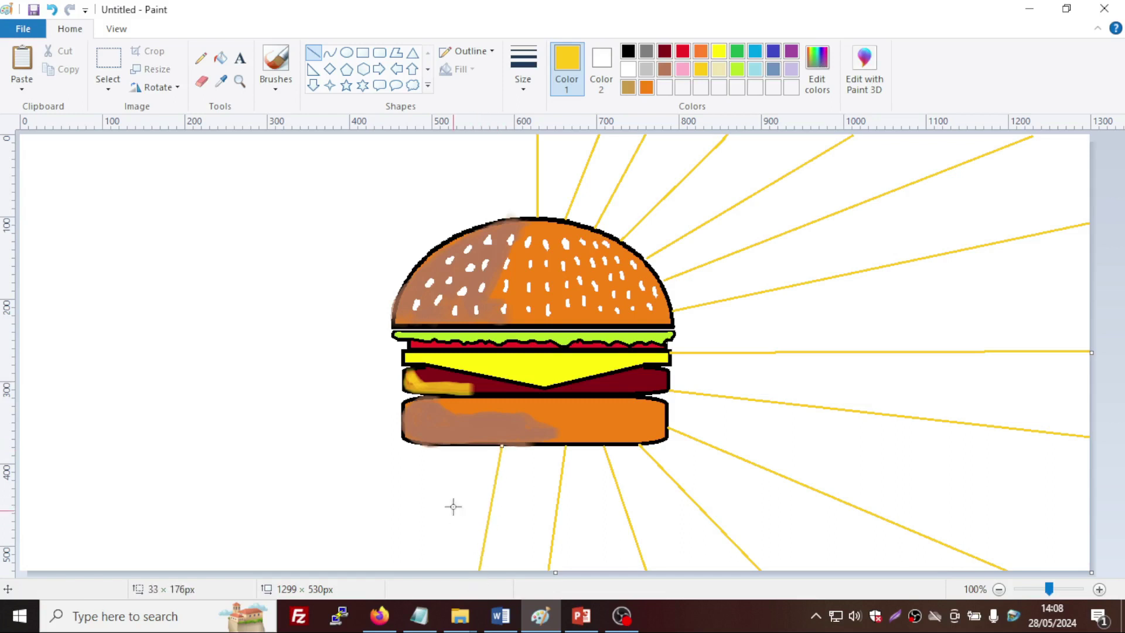
{"action": "left_click_drag", "start_coordinate": [458, 445], "coordinate": [404, 583]}
{"action": "left_click_drag", "start_coordinate": [418, 446], "coordinate": [312, 576]}
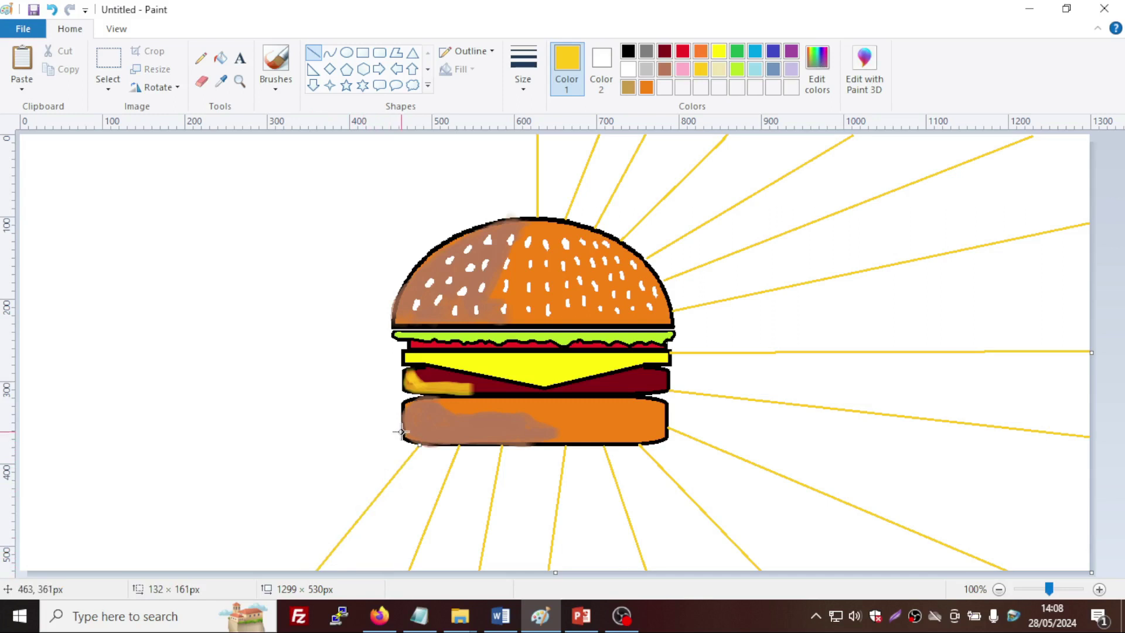
{"action": "mouse_move", "coordinate": [402, 435]}
{"action": "left_mouse_down"}
{"action": "mouse_move", "coordinate": [106, 544]}
{"action": "mouse_move", "coordinate": [79, 578]}
{"action": "left_mouse_up"}
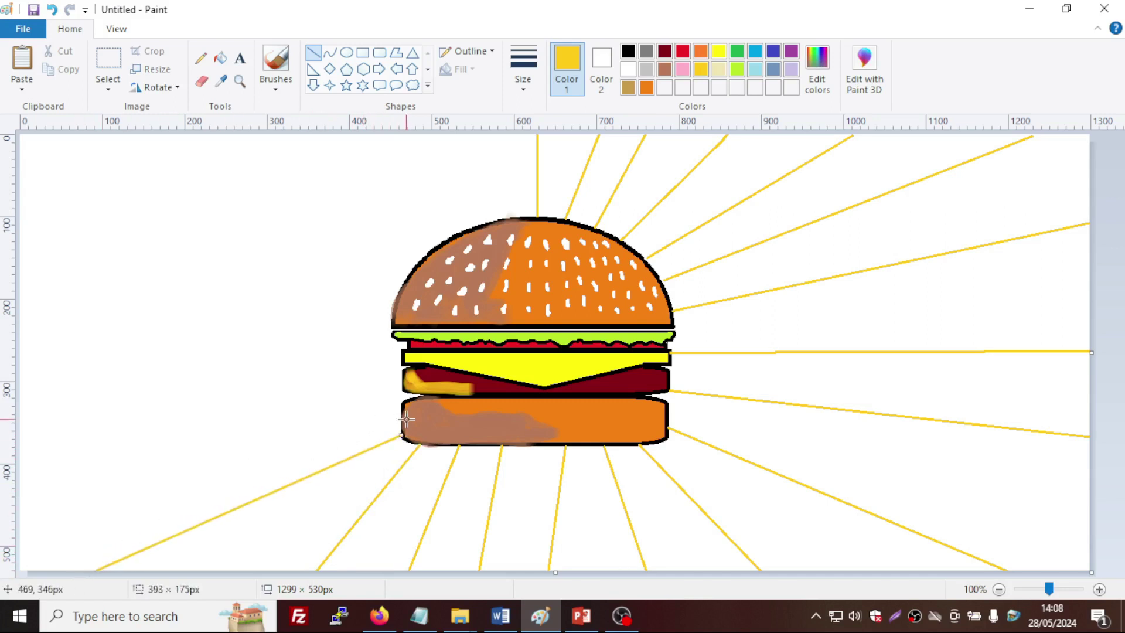
{"action": "mouse_move", "coordinate": [401, 412]}
{"action": "left_mouse_down"}
{"action": "mouse_move", "coordinate": [73, 434]}
{"action": "mouse_move", "coordinate": [17, 454]}
{"action": "left_mouse_up"}
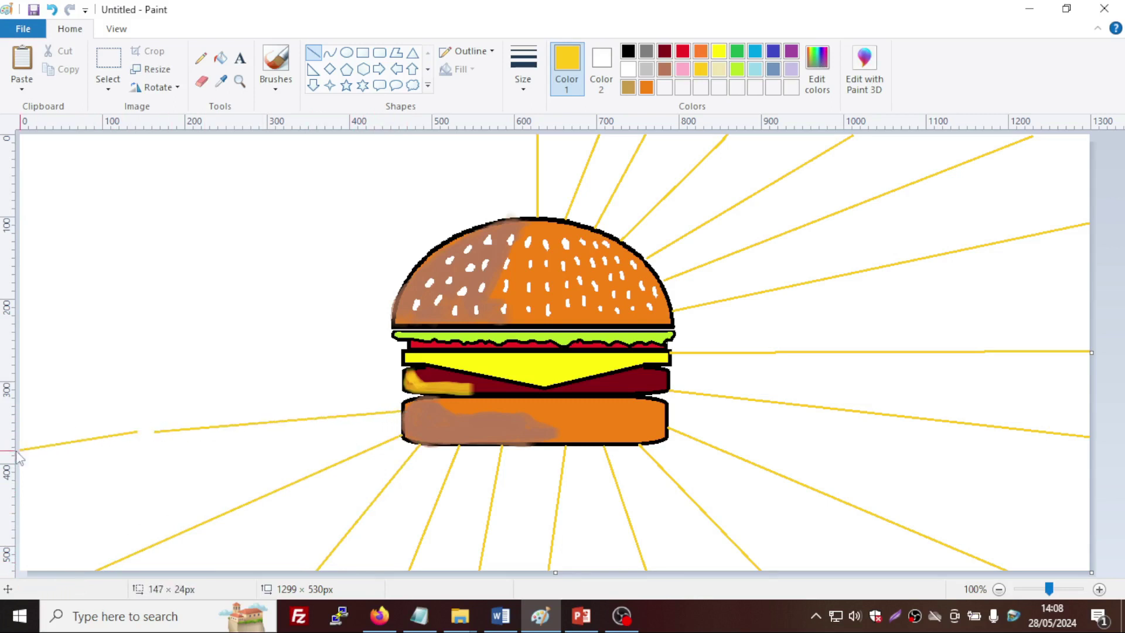
{"action": "key", "text": "ctrl+z"}
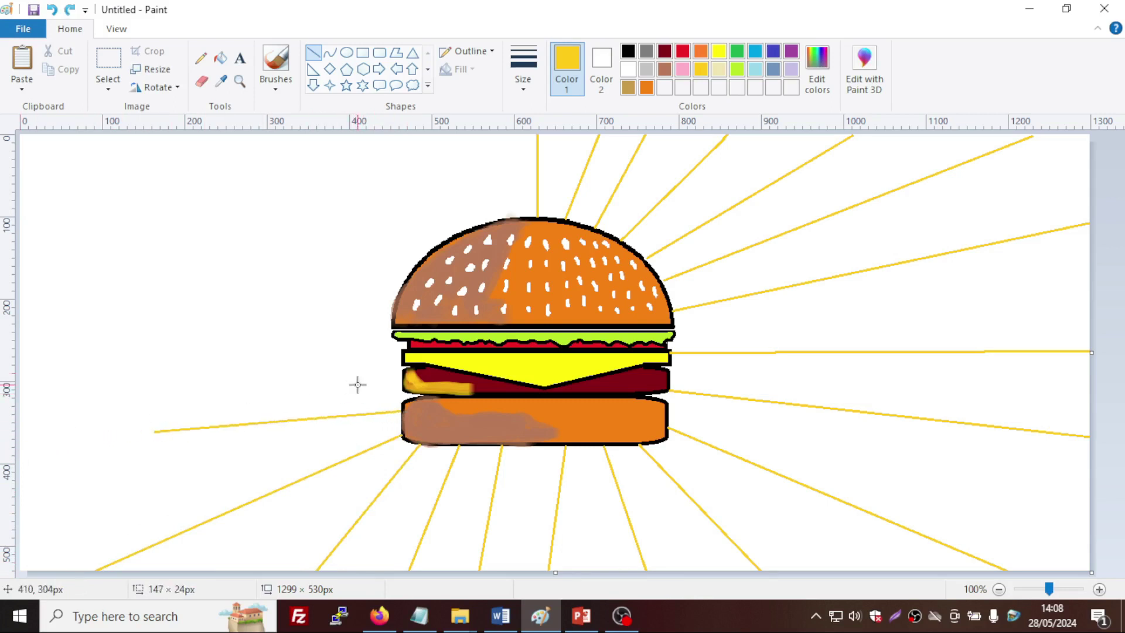
{"action": "key", "text": "ctrl+z"}
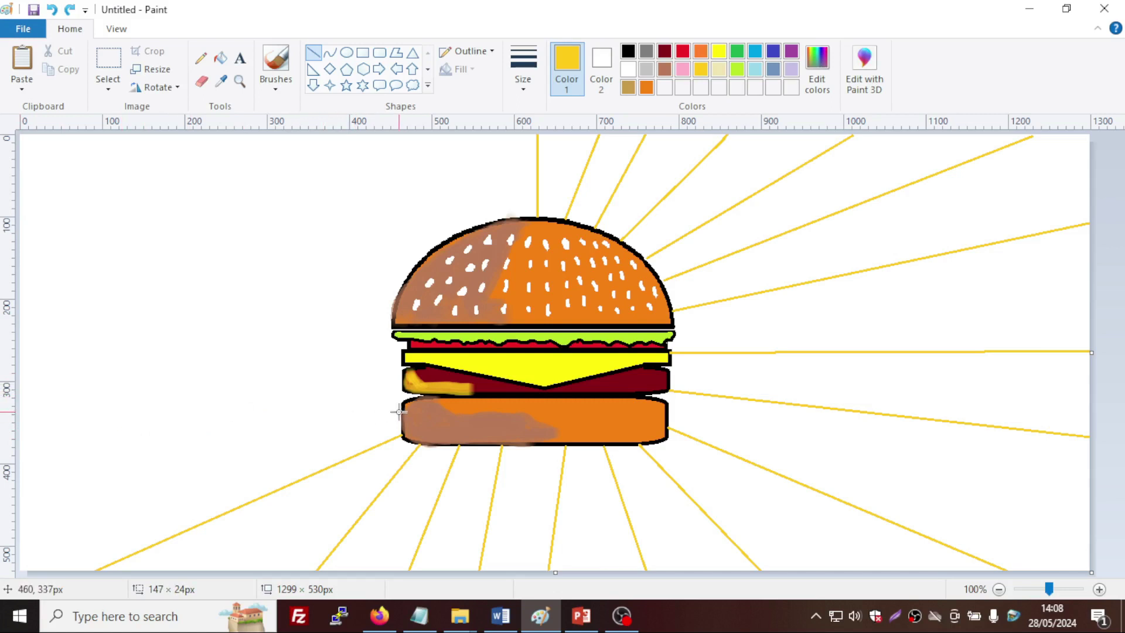
Draw three gold rays from the burger's left side to the left canvas edge, starting at the bottom bun, patty and cheese
{"action": "mouse_move", "coordinate": [402, 410]}
{"action": "left_mouse_down"}
{"action": "mouse_move", "coordinate": [253, 422]}
{"action": "mouse_move", "coordinate": [10, 490]}
{"action": "left_mouse_up"}
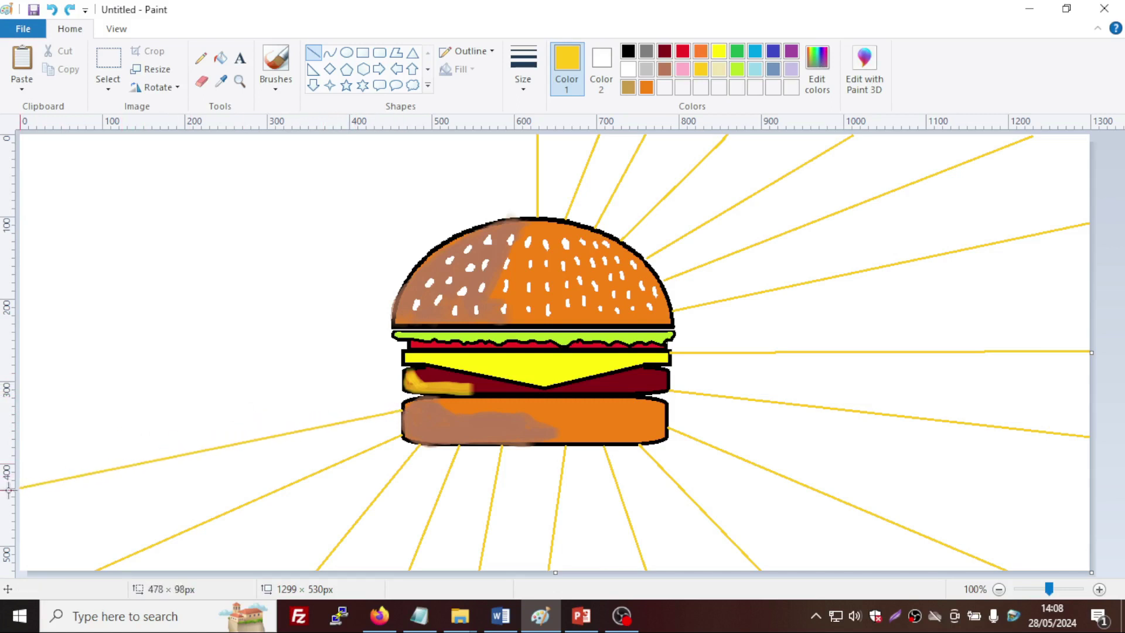
{"action": "left_click_drag", "start_coordinate": [402, 382], "coordinate": [34, 397]}
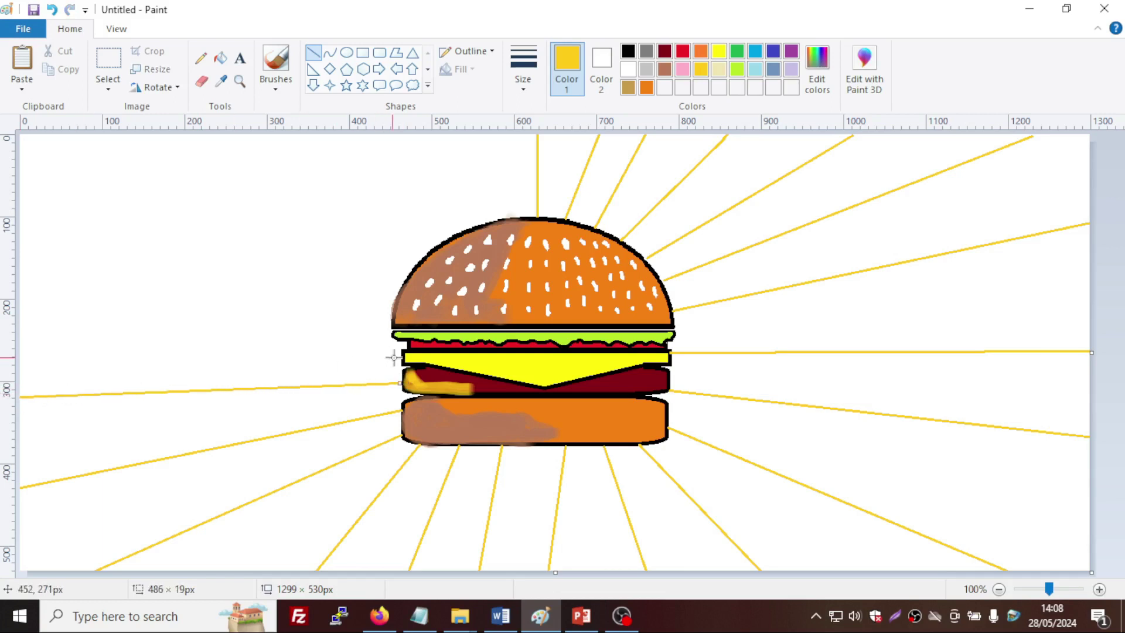
{"action": "left_click_drag", "start_coordinate": [402, 358], "coordinate": [9, 317]}
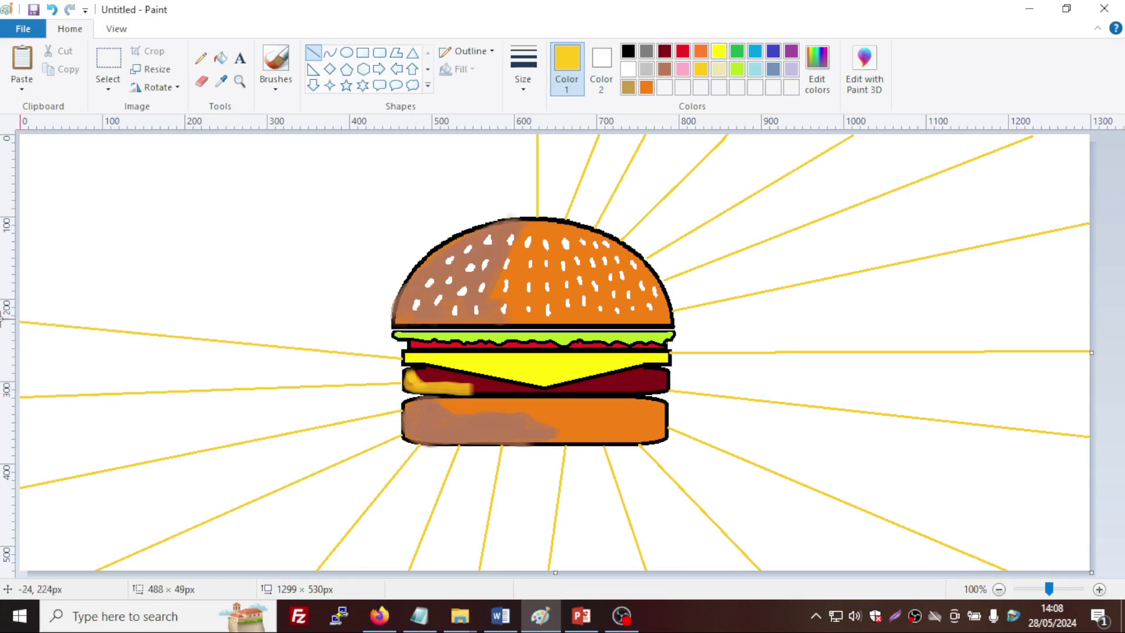
Draw seven gold rays from the top bun's left curve, one to the left canvas edge and six to the upper edge
{"action": "mouse_move", "coordinate": [391, 318]}
{"action": "left_mouse_down"}
{"action": "mouse_move", "coordinate": [40, 211]}
{"action": "mouse_move", "coordinate": [20, 237]}
{"action": "left_mouse_up"}
{"action": "left_click_drag", "start_coordinate": [394, 295], "coordinate": [79, 135]}
{"action": "left_click_drag", "start_coordinate": [407, 275], "coordinate": [231, 134]}
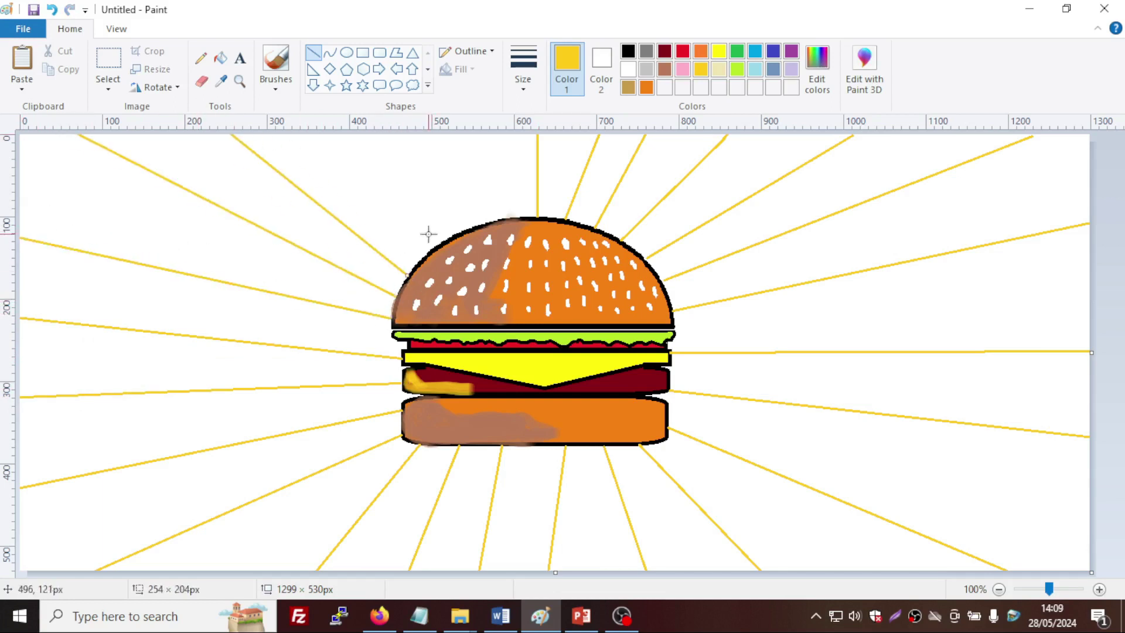
{"action": "mouse_move", "coordinate": [428, 251]}
{"action": "left_mouse_down"}
{"action": "mouse_move", "coordinate": [369, 176]}
{"action": "mouse_move", "coordinate": [338, 110]}
{"action": "left_mouse_up"}
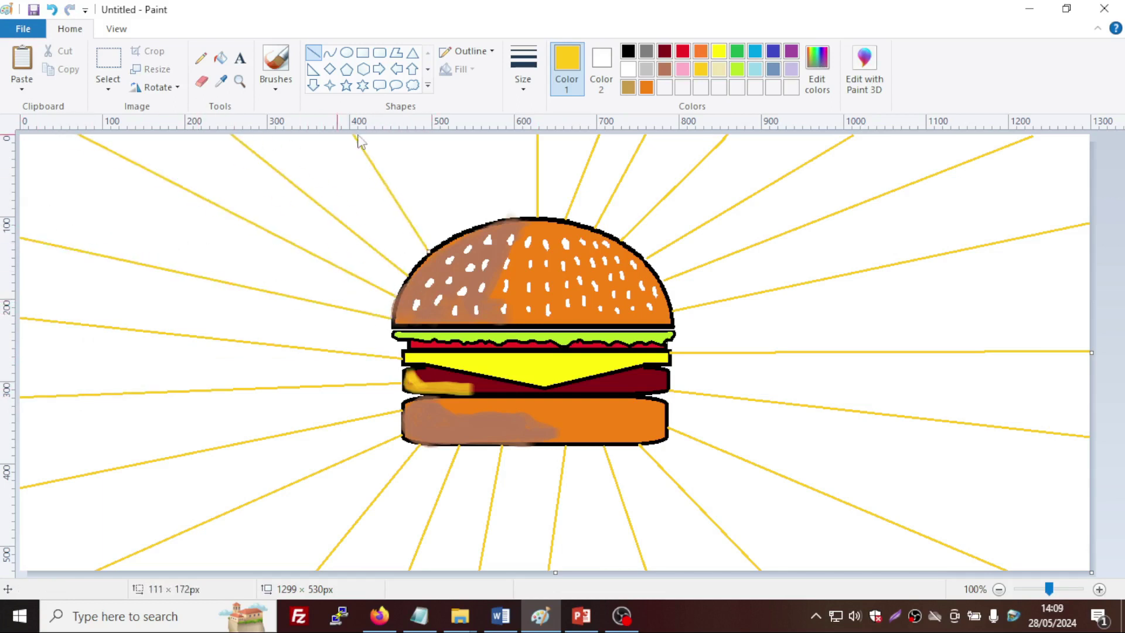
{"action": "left_click_drag", "start_coordinate": [455, 234], "coordinate": [424, 127]}
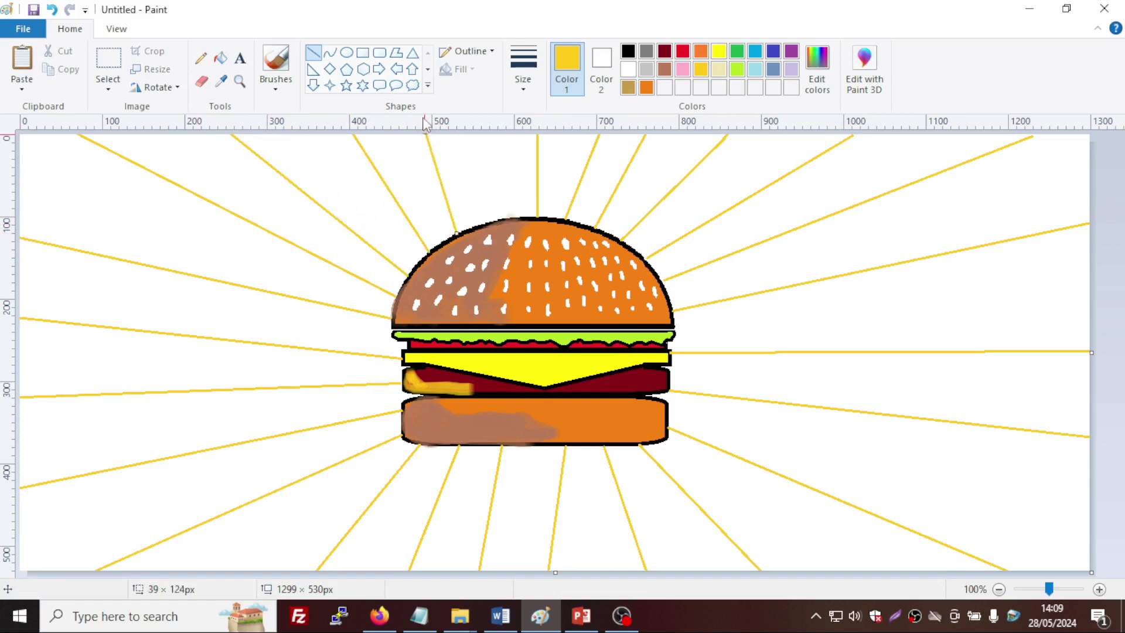
{"action": "left_click_drag", "start_coordinate": [483, 223], "coordinate": [484, 92]}
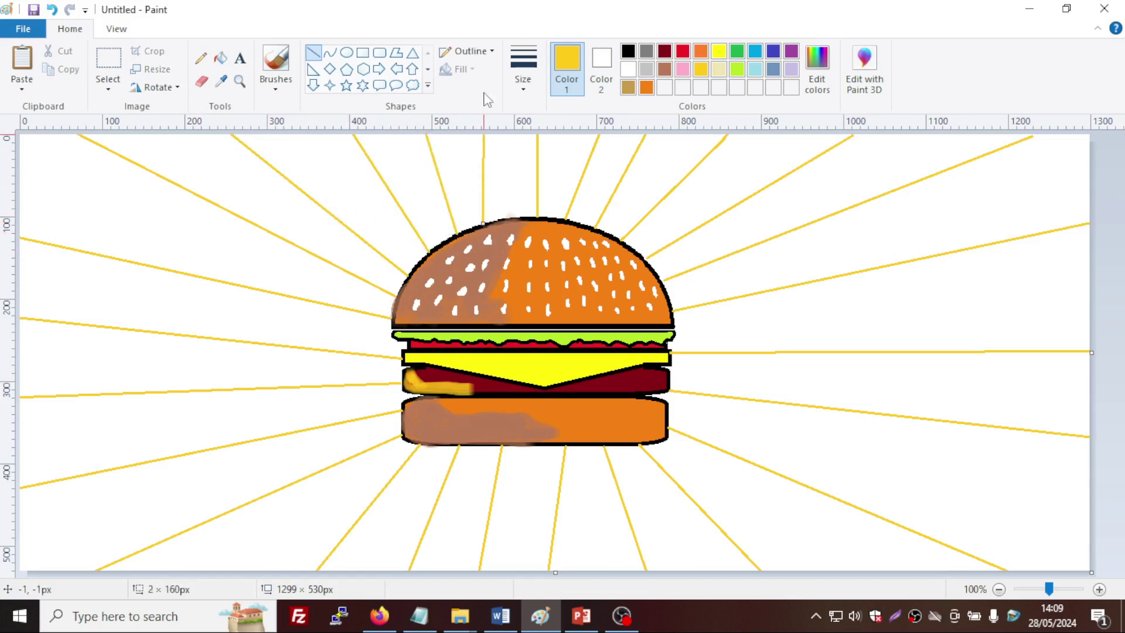
{"action": "left_click_drag", "start_coordinate": [513, 217], "coordinate": [508, 114]}
Fill the first and third ray segments clockwise from the top bun's centre with gold, and undo the fill attempted further right
{"action": "left_click", "coordinate": [221, 58]}
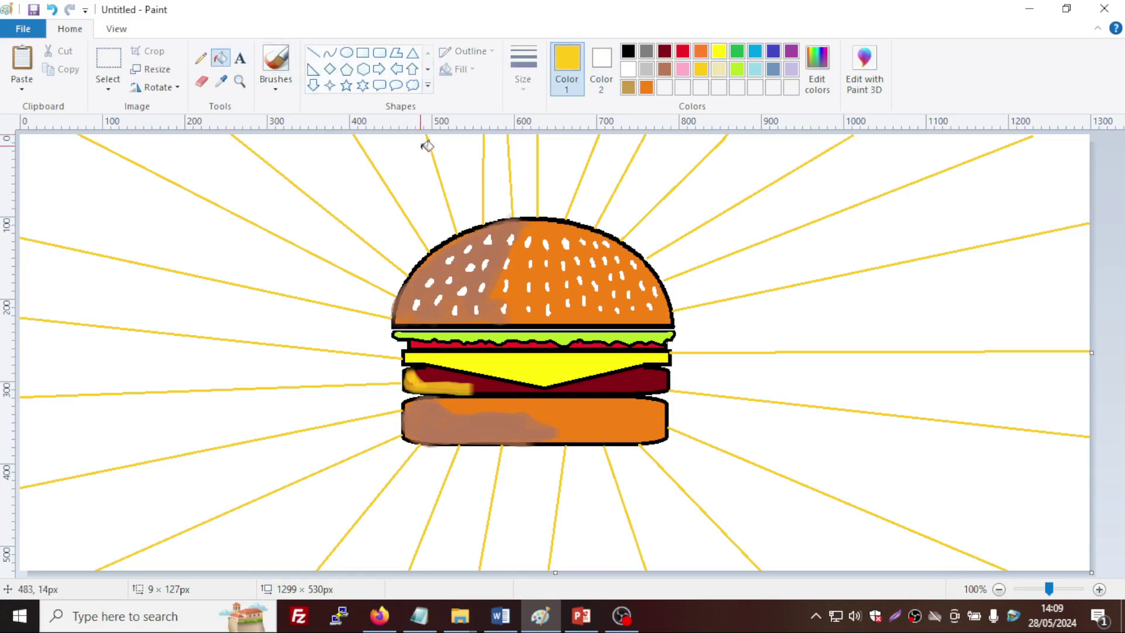
{"action": "left_click", "coordinate": [564, 175]}
{"action": "left_click", "coordinate": [651, 180]}
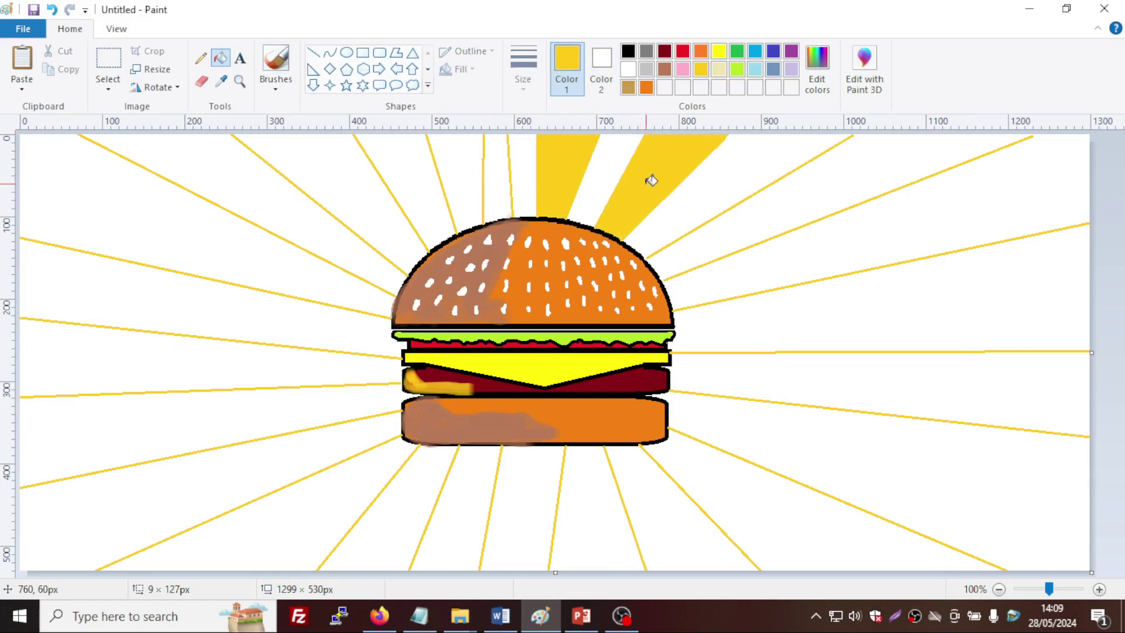
{"action": "left_click", "coordinate": [725, 233]}
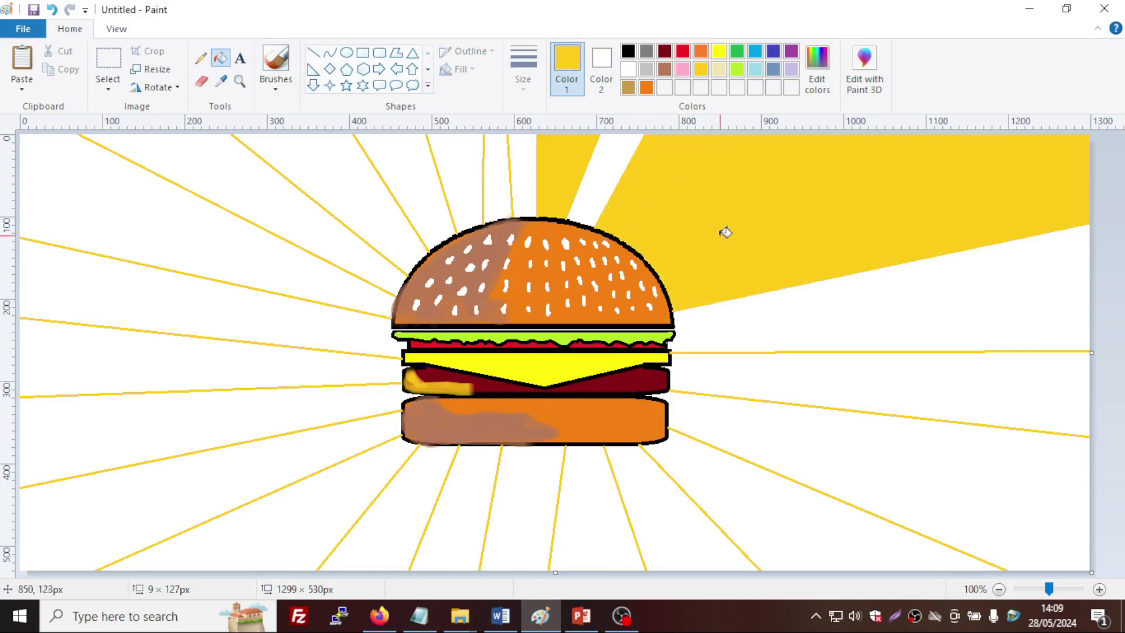
{"action": "key", "text": "ctrl+z"}
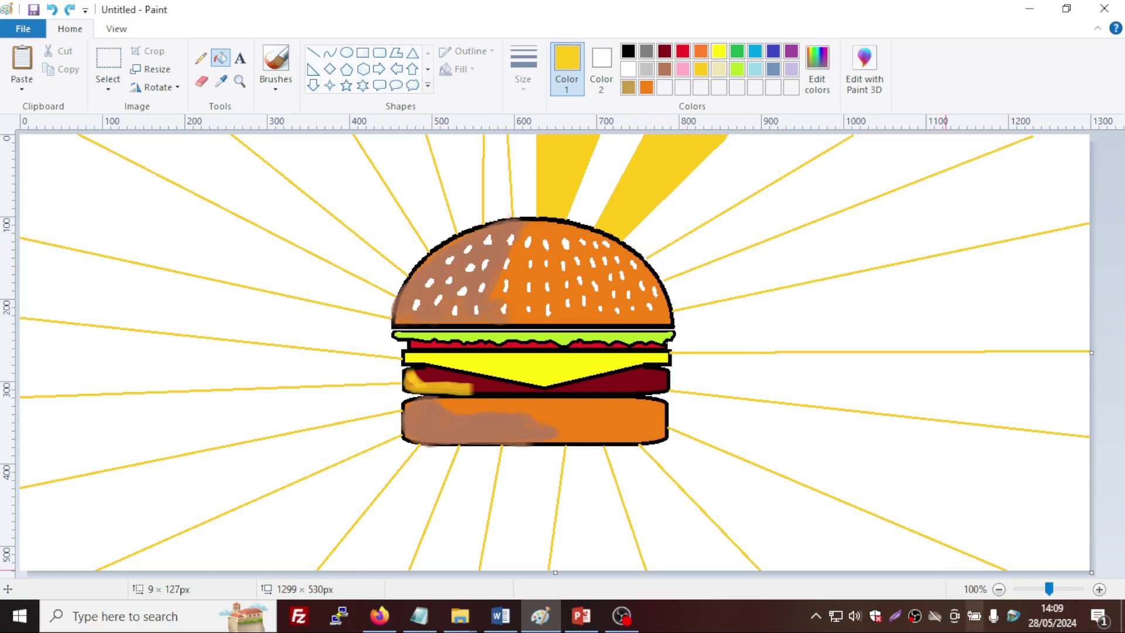
Close the gaps at both ends of the fifth and sixth rays, at the bun outline and upper canvas edge, with short gold lines
{"action": "left_click", "coordinate": [1099, 590]}
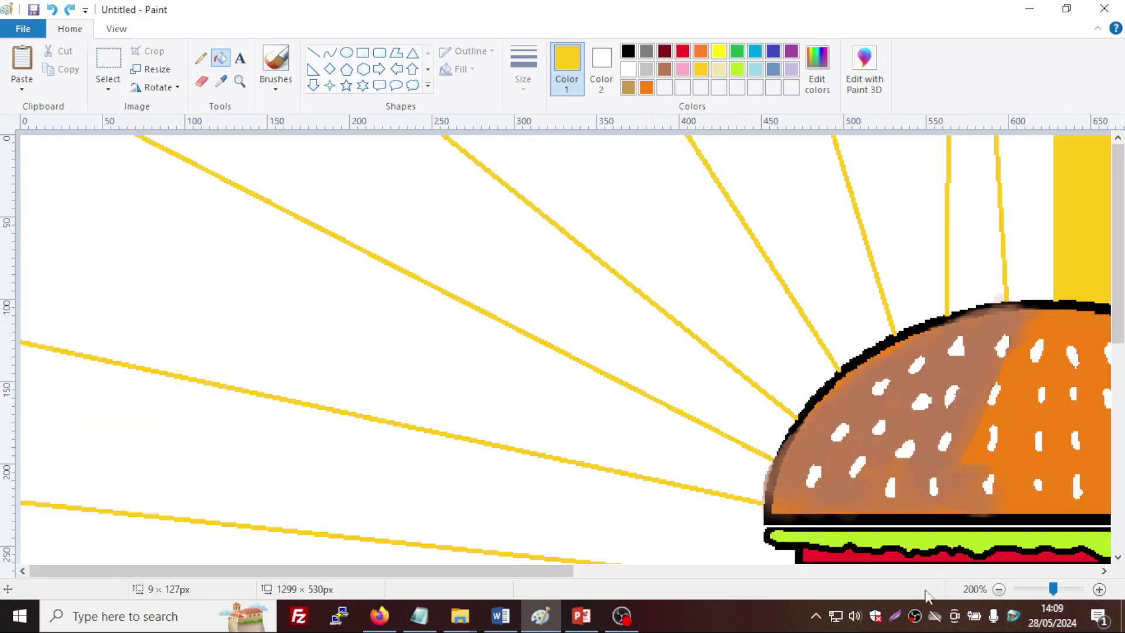
{"action": "left_click_drag", "start_coordinate": [543, 578], "coordinate": [879, 577]}
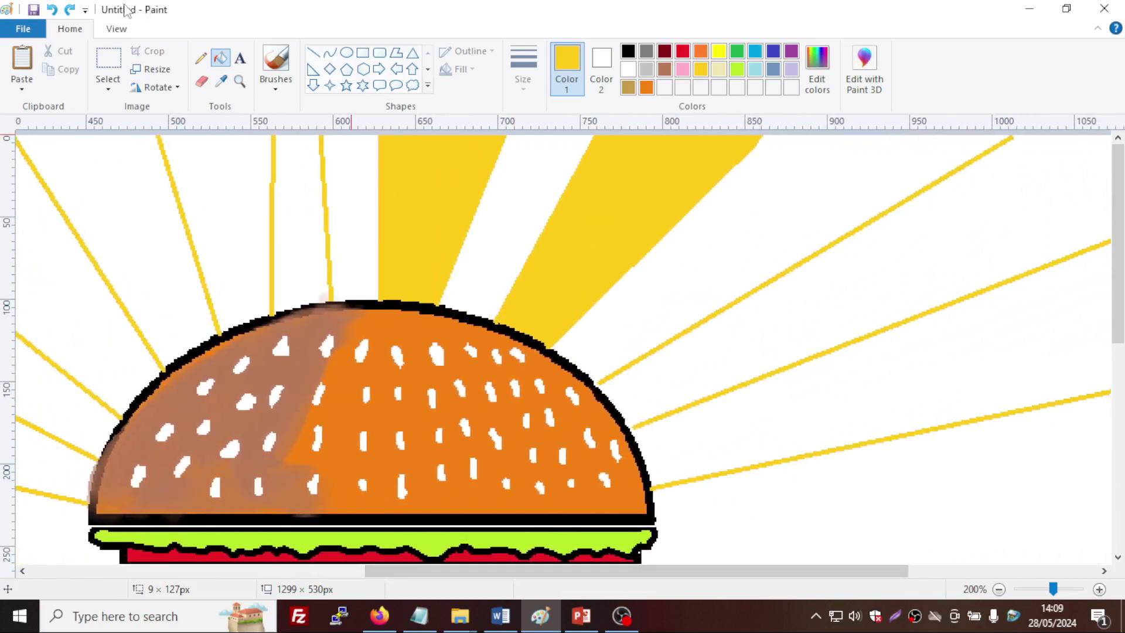
{"action": "left_click", "coordinate": [313, 53]}
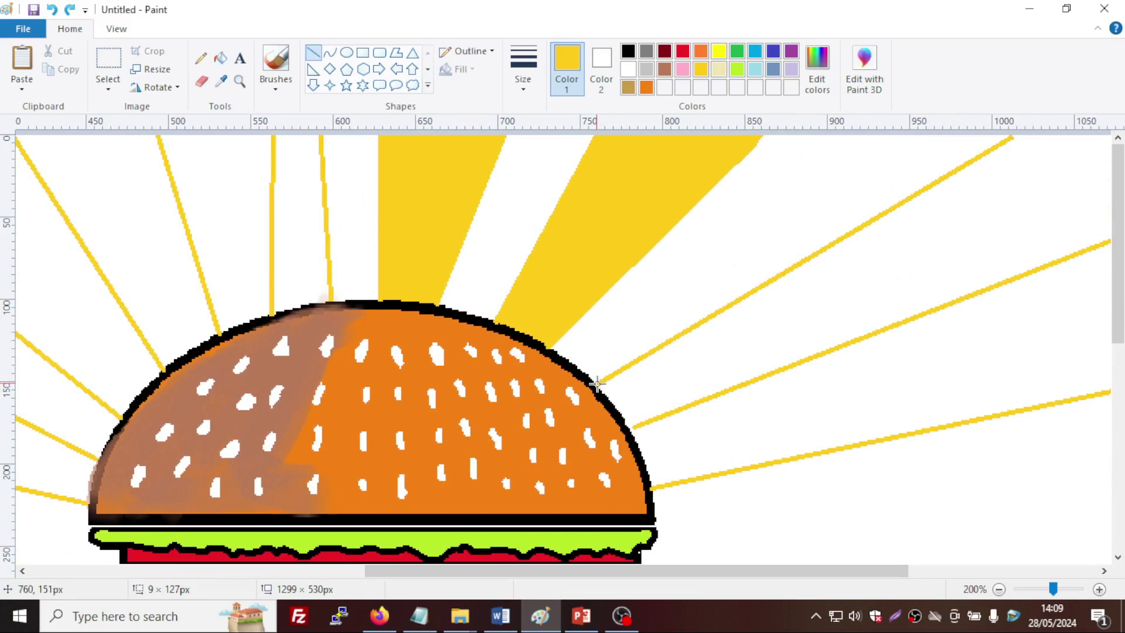
{"action": "left_click_drag", "start_coordinate": [596, 384], "coordinate": [594, 387]}
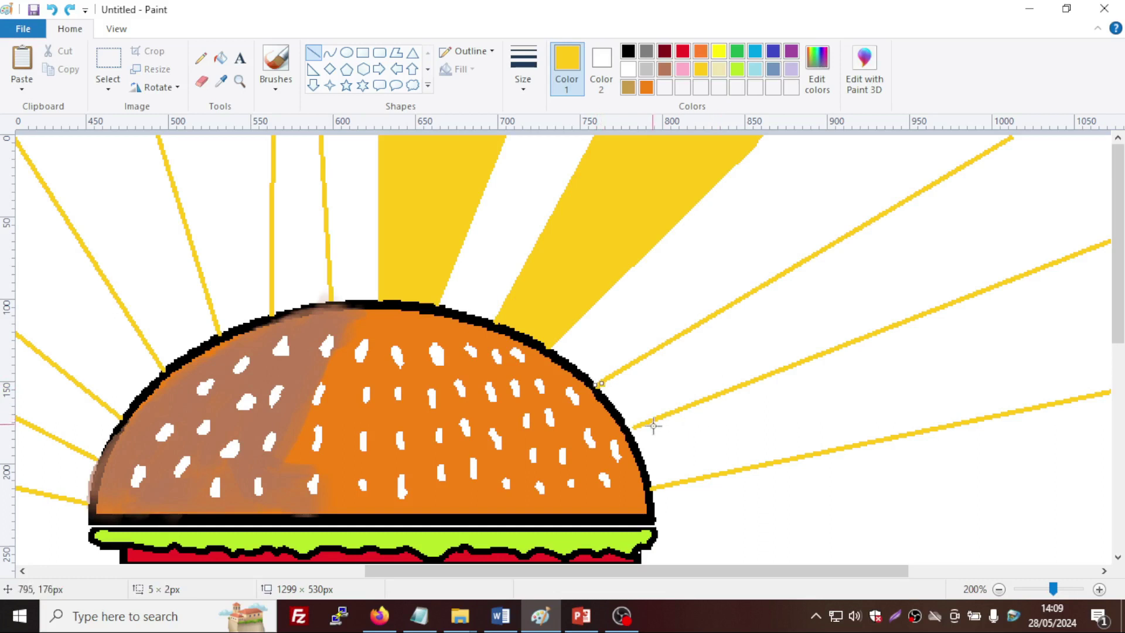
{"action": "left_click_drag", "start_coordinate": [638, 427], "coordinate": [628, 427]}
{"action": "left_click_drag", "start_coordinate": [583, 569], "coordinate": [798, 569]}
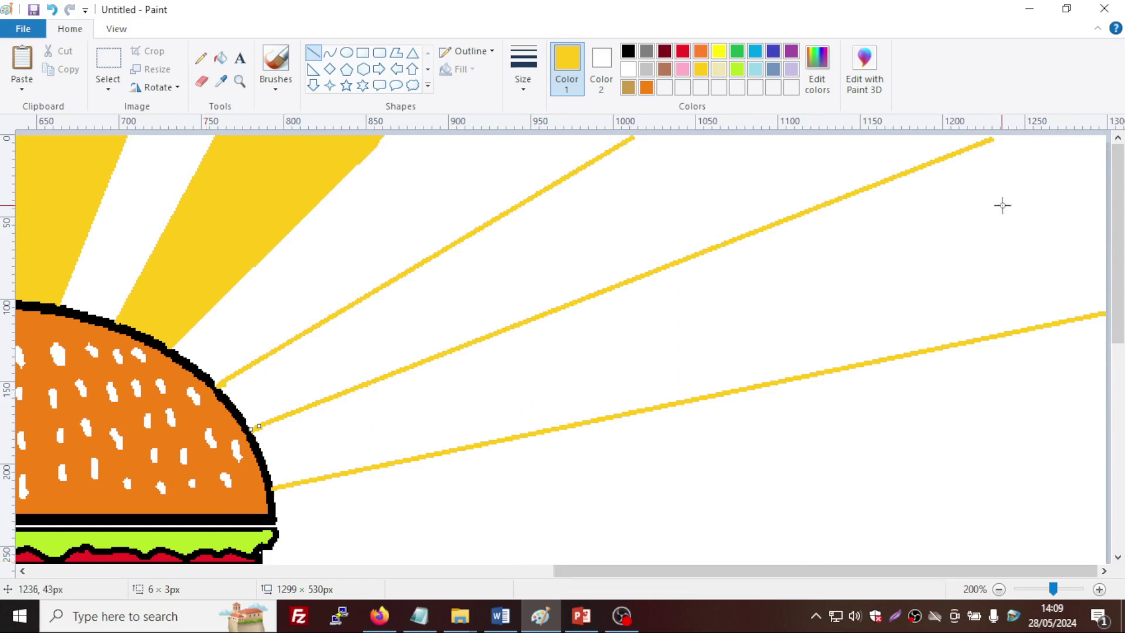
{"action": "left_click_drag", "start_coordinate": [991, 139], "coordinate": [1013, 129]}
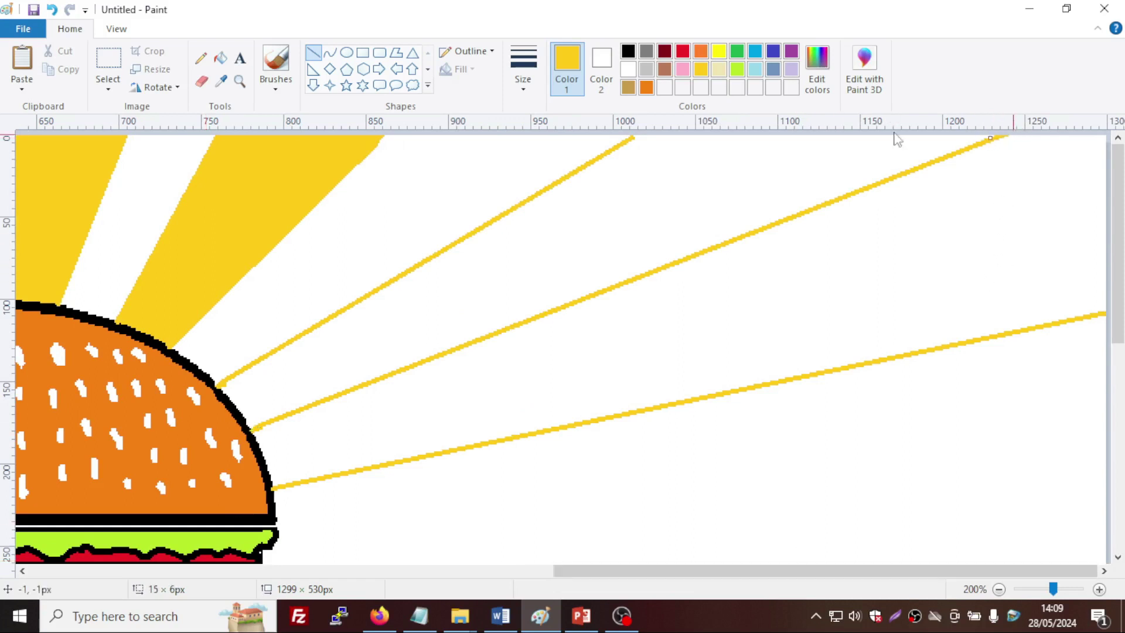
{"action": "left_click_drag", "start_coordinate": [632, 139], "coordinate": [650, 130]}
{"action": "left_click", "coordinate": [999, 589]}
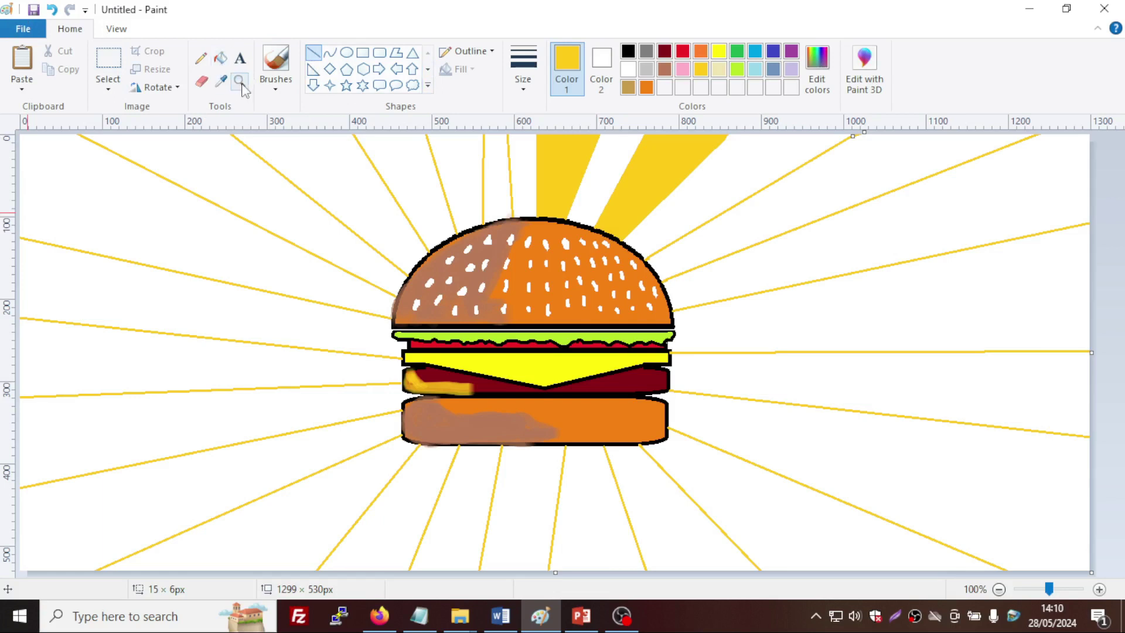
Fill seven alternate ray segments with gold, clockwise from between the fifth and sixth rays to the one beside the bottom bun's left side
{"action": "left_click", "coordinate": [224, 50]}
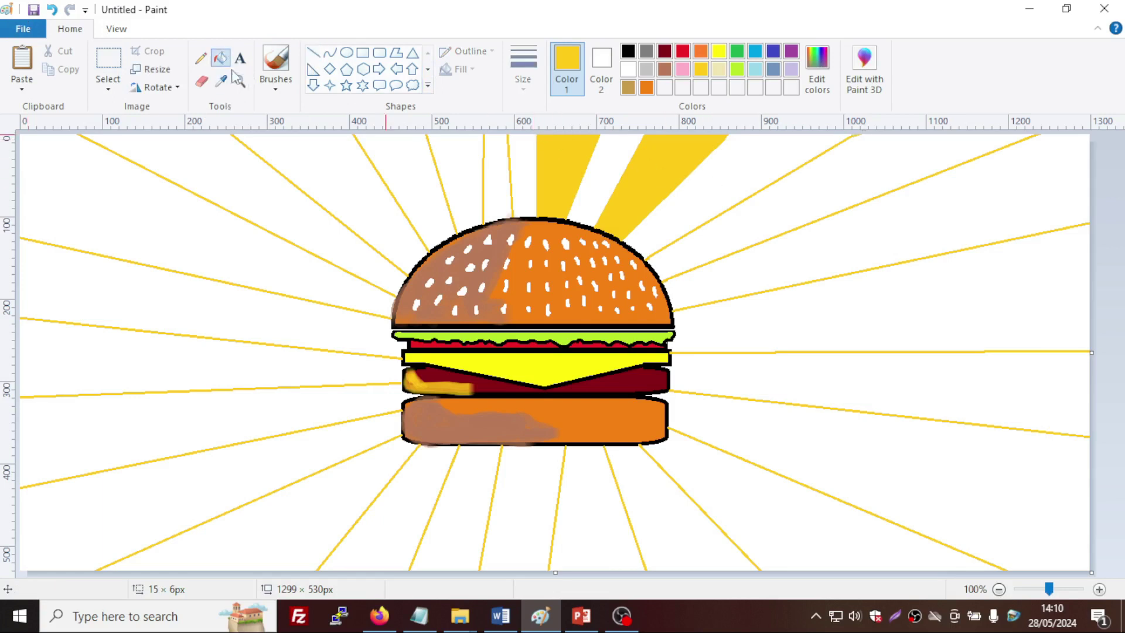
{"action": "left_click", "coordinate": [833, 182]}
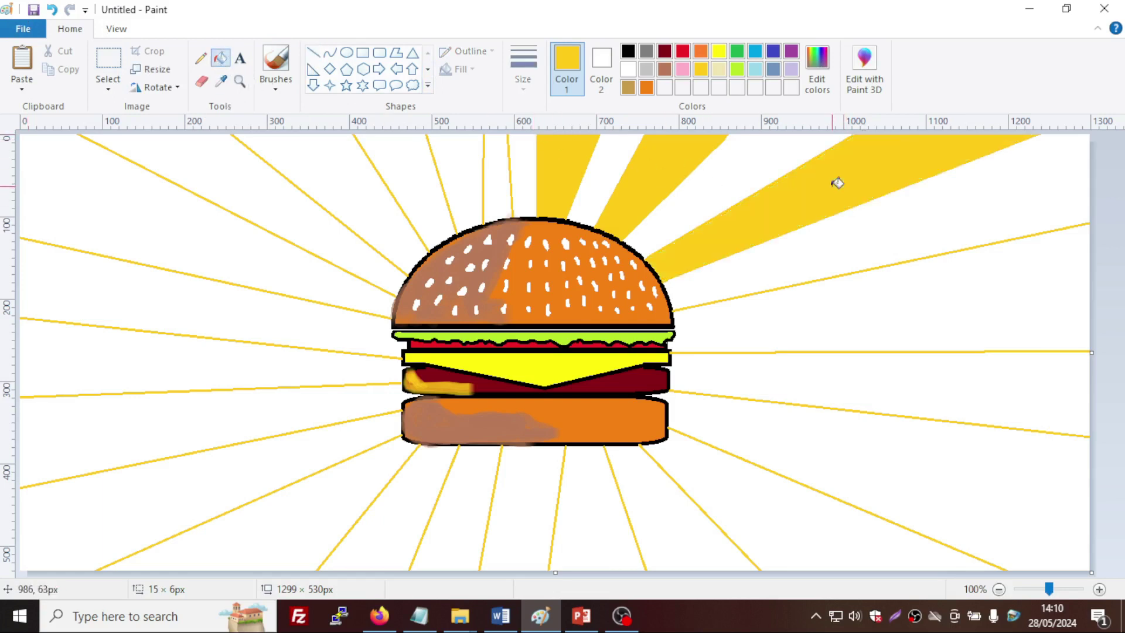
{"action": "left_click", "coordinate": [889, 294]}
{"action": "left_click", "coordinate": [847, 445]}
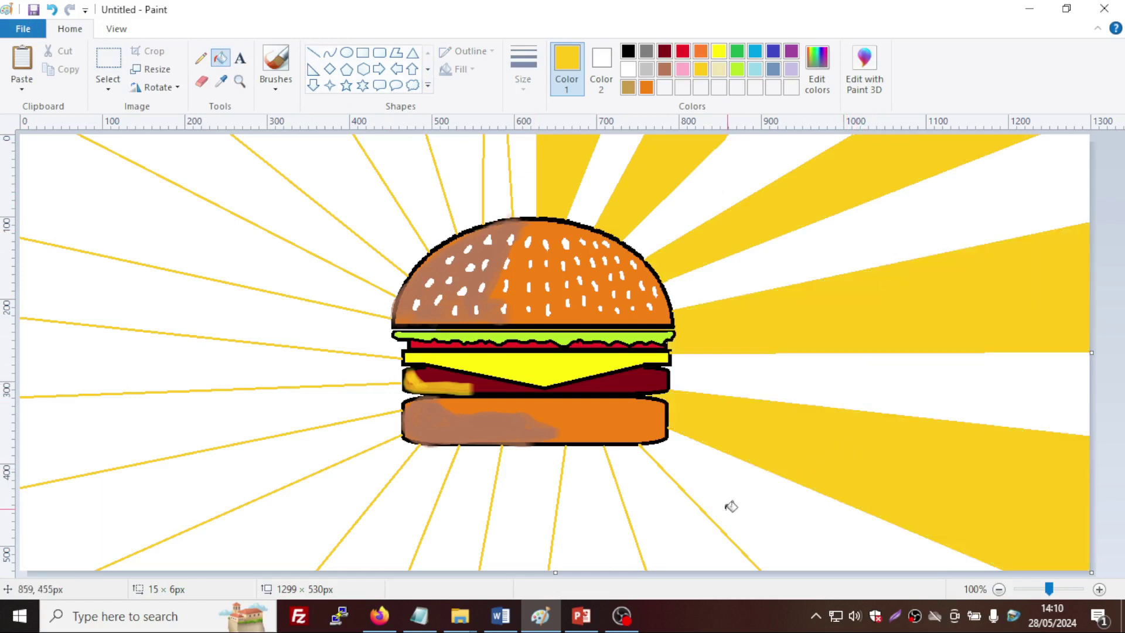
{"action": "left_click", "coordinate": [651, 530]}
{"action": "left_click", "coordinate": [536, 505]}
{"action": "left_click", "coordinate": [406, 490]}
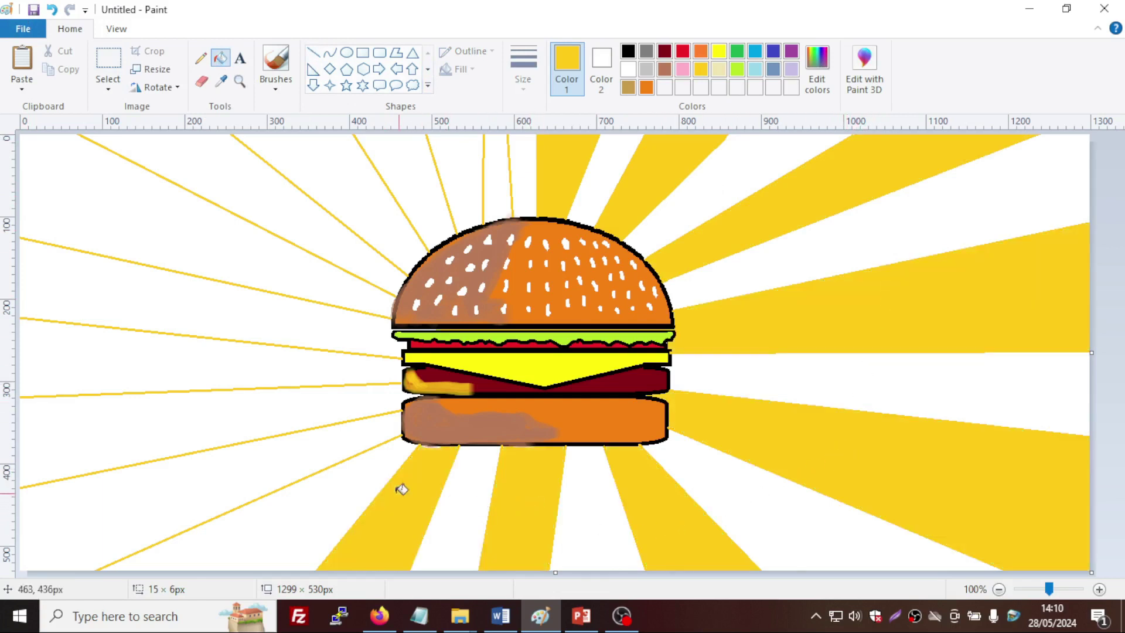
{"action": "left_click", "coordinate": [317, 452]}
Try to fill the segment between the patty and cheese rays on the burger's left side with gold, undoing each attempt
{"action": "left_click", "coordinate": [285, 368]}
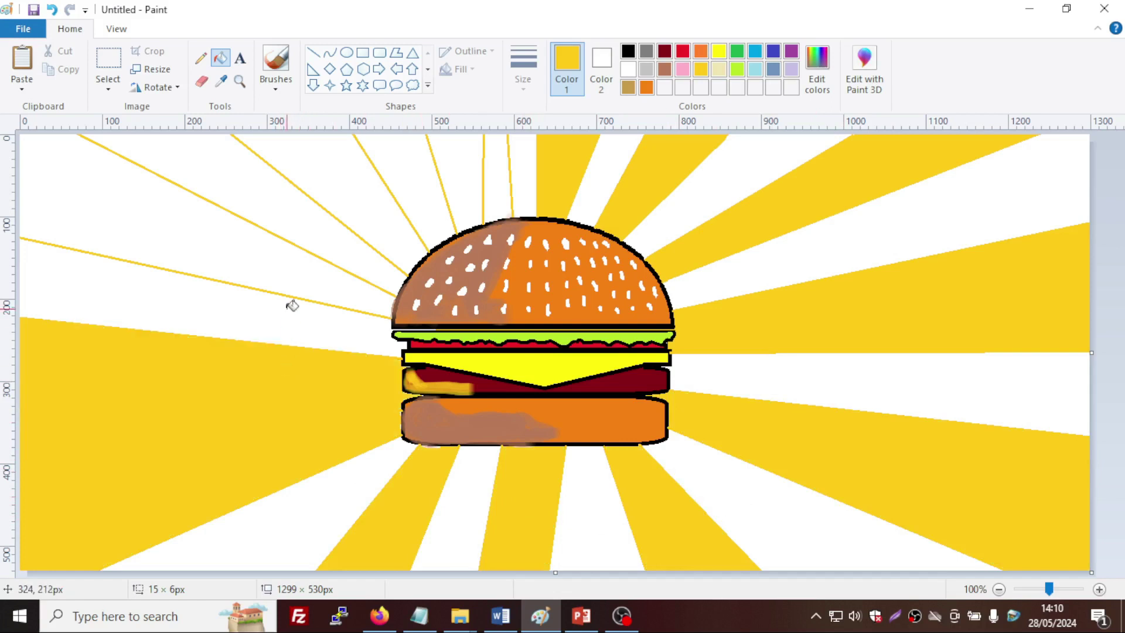
{"action": "key", "text": "ctrl+z"}
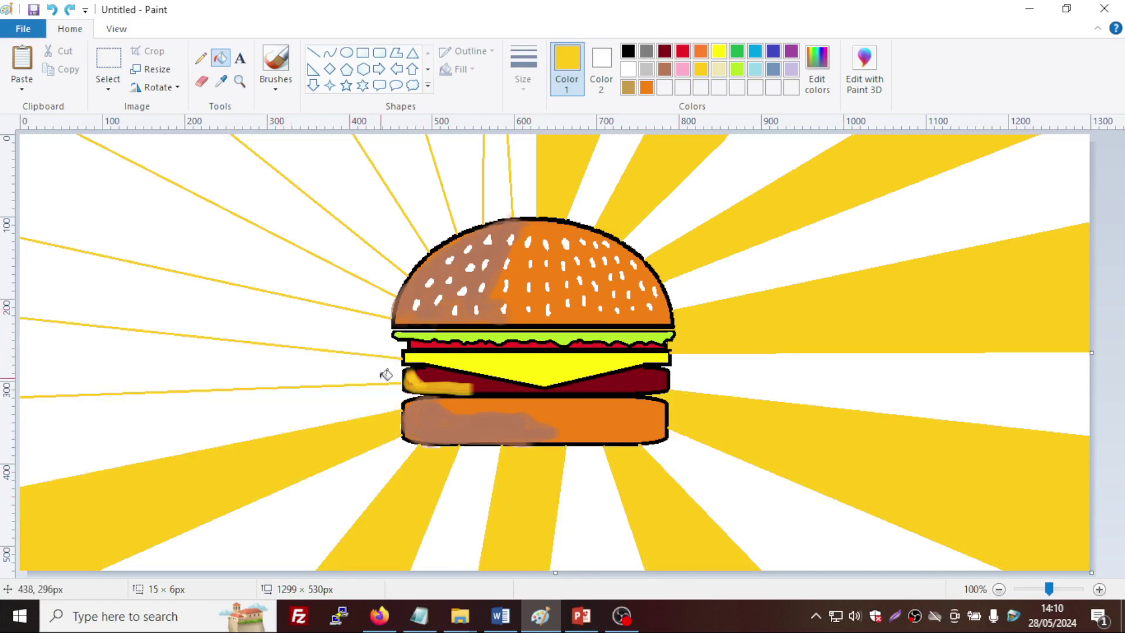
{"action": "left_click", "coordinate": [357, 369]}
{"action": "key", "text": "ctrl+z"}
{"action": "left_click", "coordinate": [320, 365]}
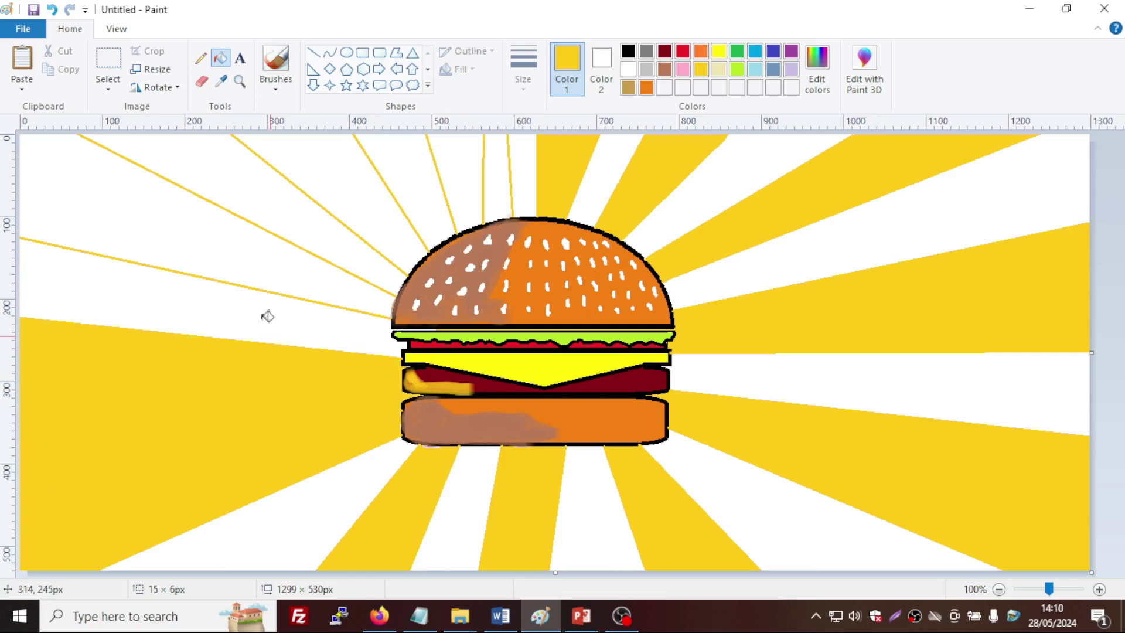
{"action": "left_click", "coordinate": [53, 10]}
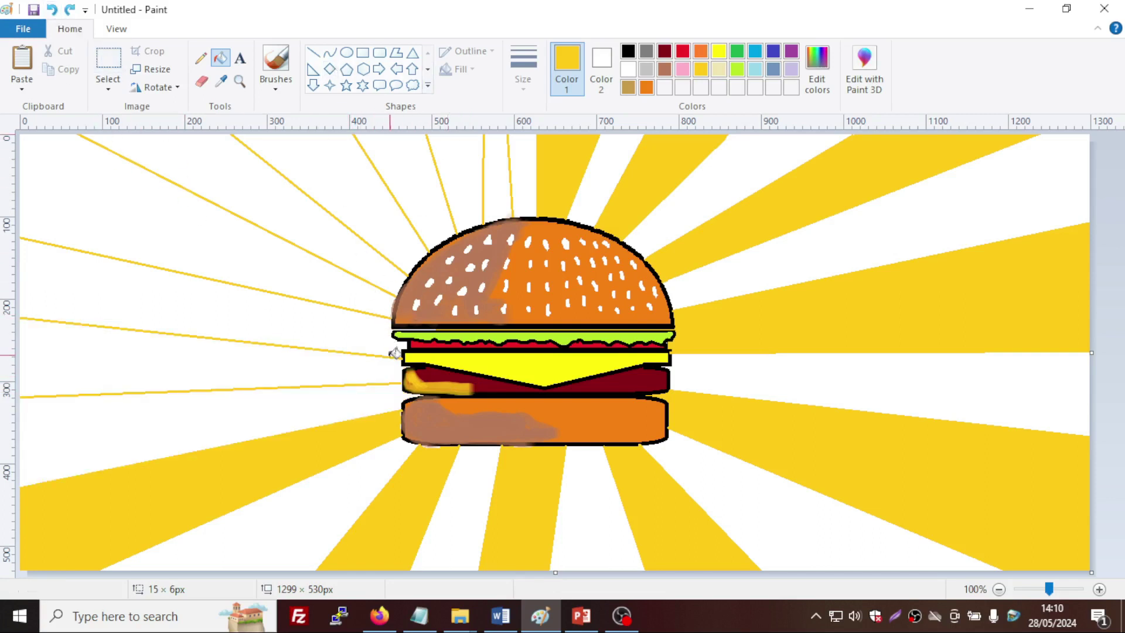
Close the gap between the ray and the patty's left outline with a short gold line
{"action": "left_click", "coordinate": [1100, 590]}
{"action": "scroll", "coordinate": [903, 443], "scroll_direction": "down", "scroll_amount": 3}
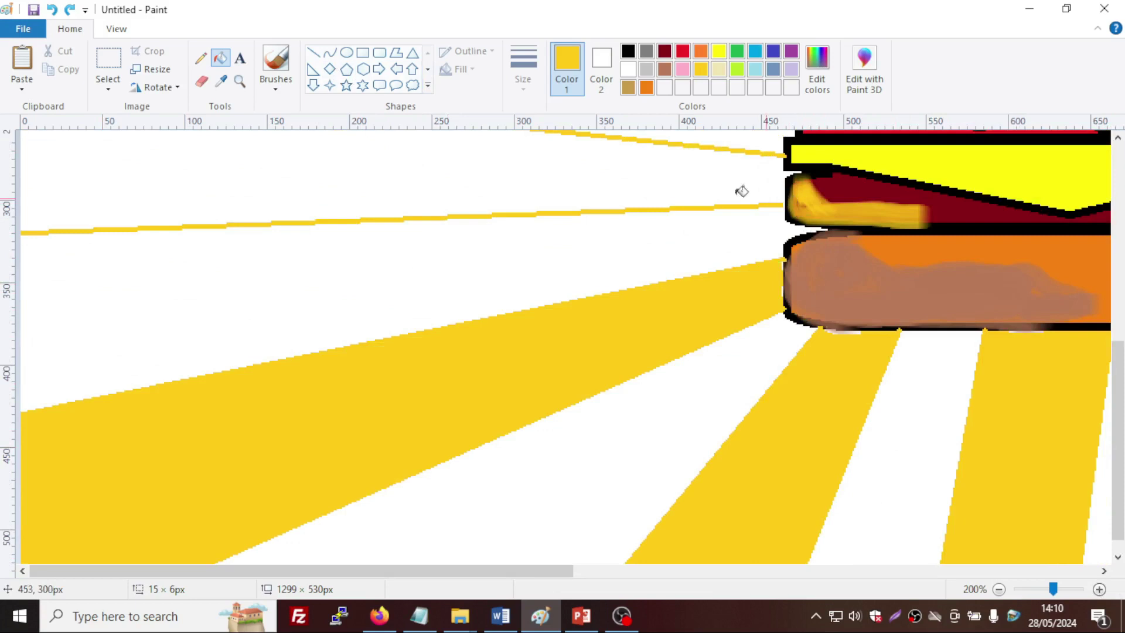
{"action": "left_click", "coordinate": [313, 53]}
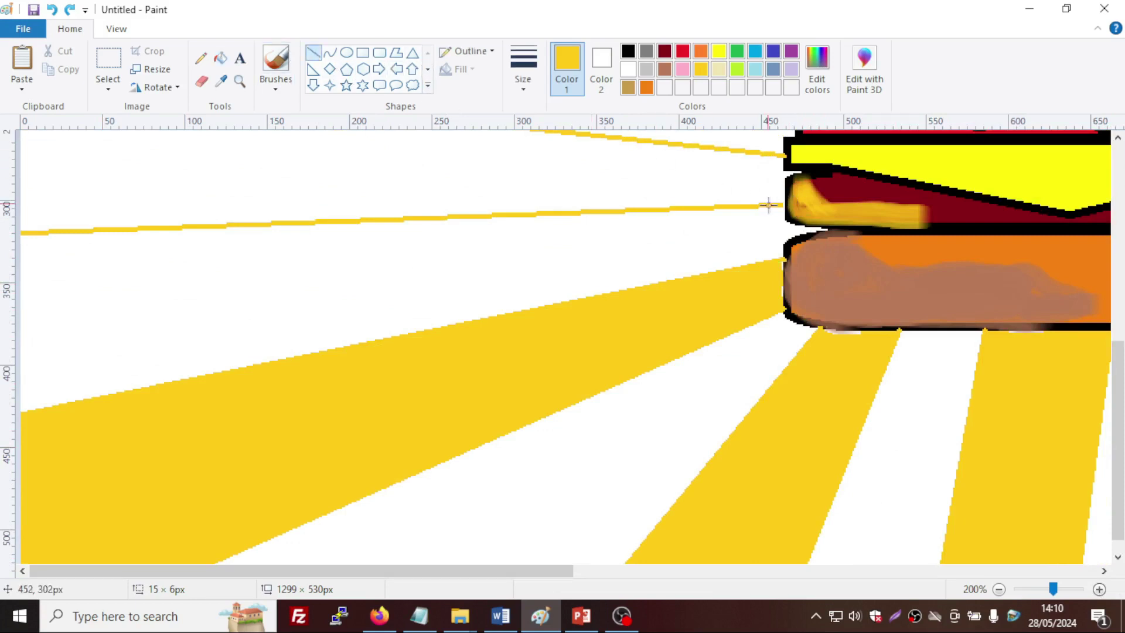
{"action": "left_click", "coordinate": [1099, 589]}
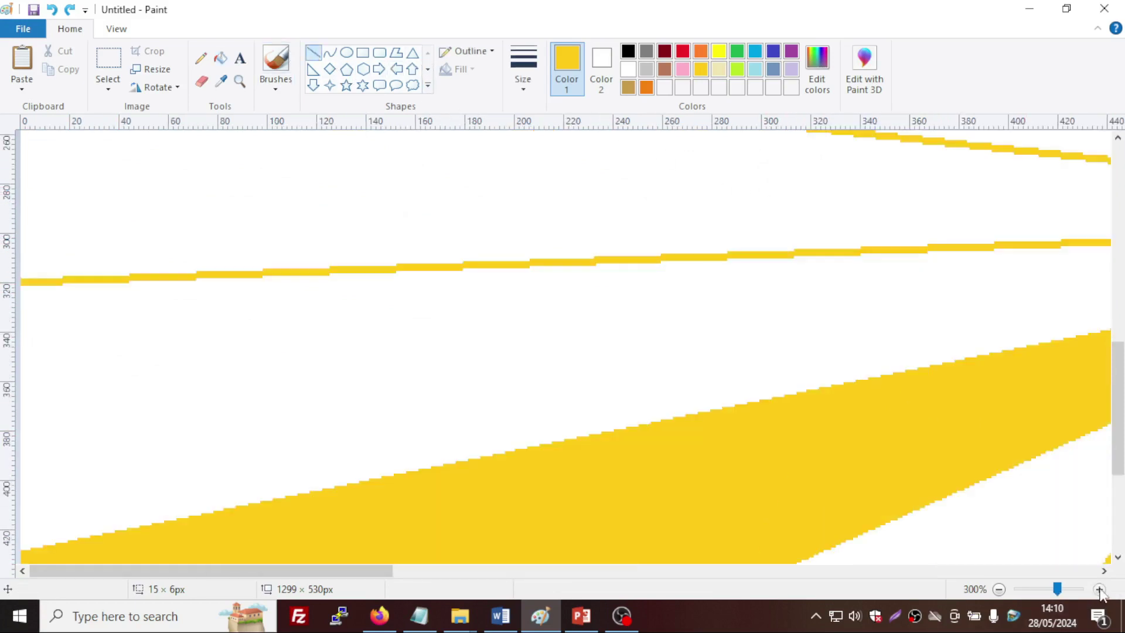
{"action": "mouse_move", "coordinate": [384, 571]}
{"action": "left_mouse_down"}
{"action": "mouse_move", "coordinate": [542, 571]}
{"action": "mouse_move", "coordinate": [588, 557]}
{"action": "left_mouse_up"}
{"action": "scroll", "coordinate": [648, 389], "scroll_direction": "up", "scroll_amount": 3}
{"action": "scroll", "coordinate": [646, 389], "scroll_direction": "down", "scroll_amount": 1}
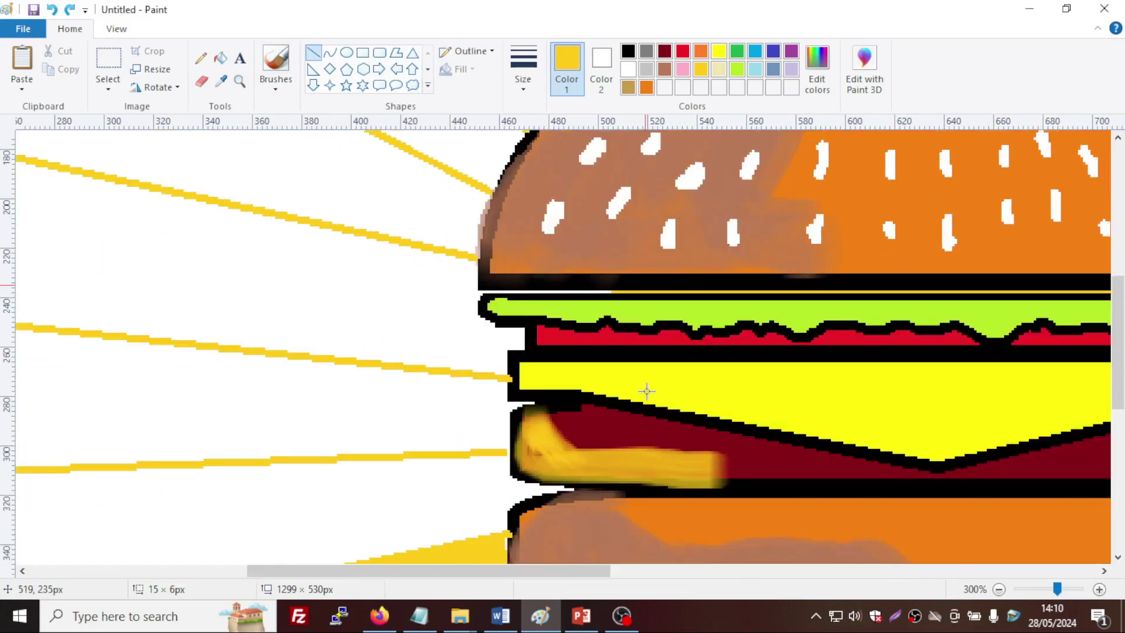
{"action": "left_click_drag", "start_coordinate": [497, 451], "coordinate": [497, 450]}
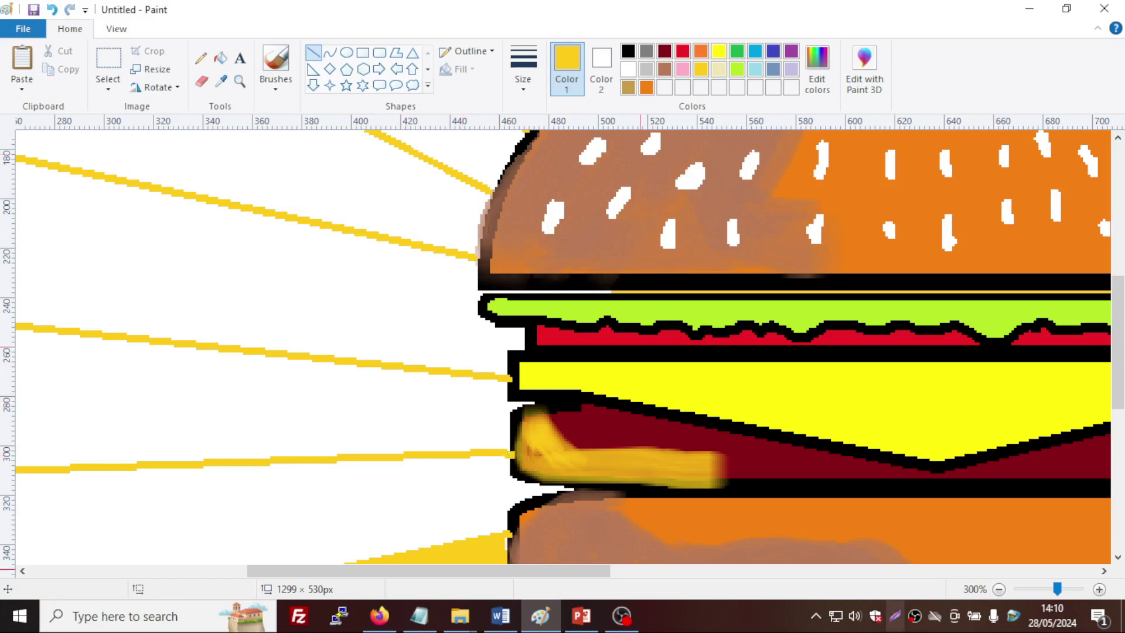
{"action": "left_click", "coordinate": [1000, 590]}
{"action": "left_click", "coordinate": [1000, 589]}
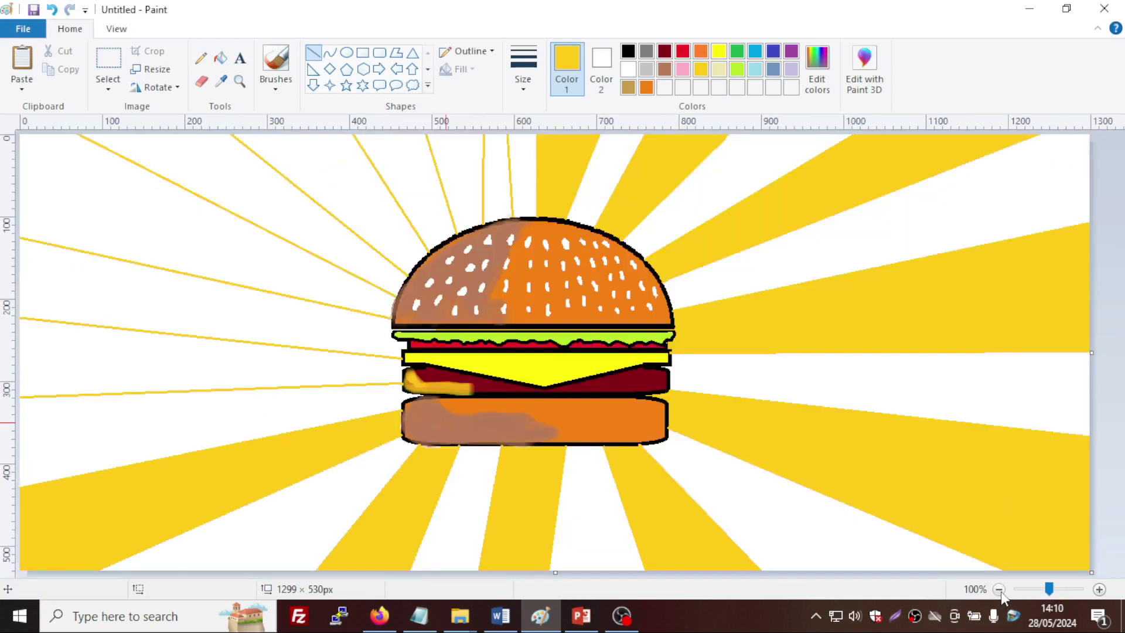
Fill four alternate ray segments with gold, clockwise from beside the patty's left side to the upper left of the top bun
{"action": "left_click", "coordinate": [222, 58]}
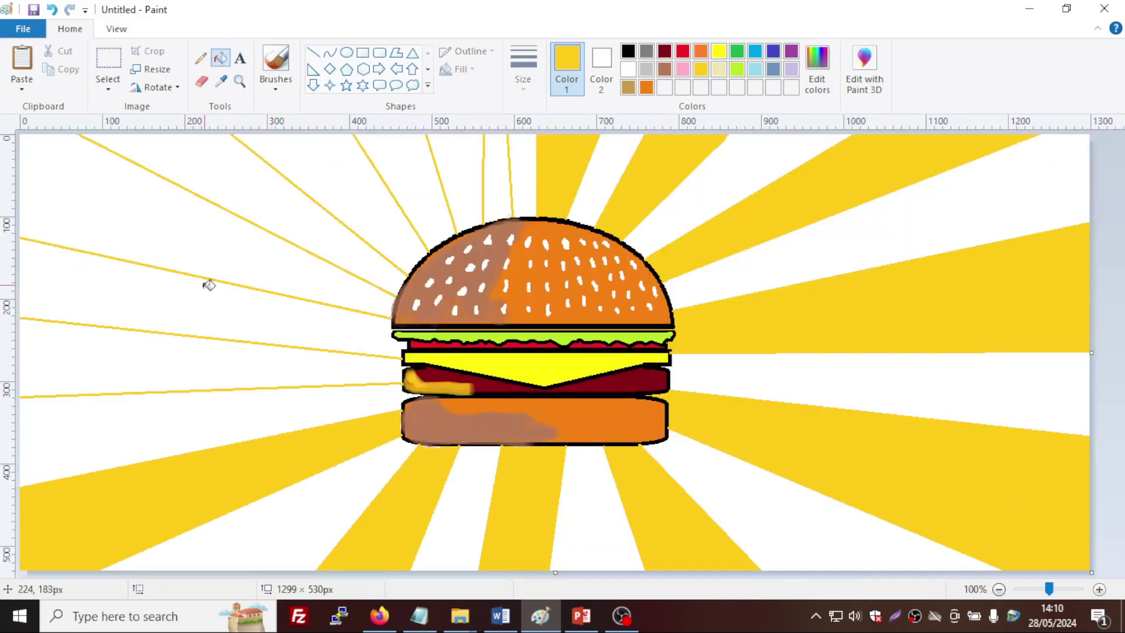
{"action": "left_click", "coordinate": [202, 360]}
{"action": "left_click", "coordinate": [213, 262]}
{"action": "left_click", "coordinate": [331, 182]}
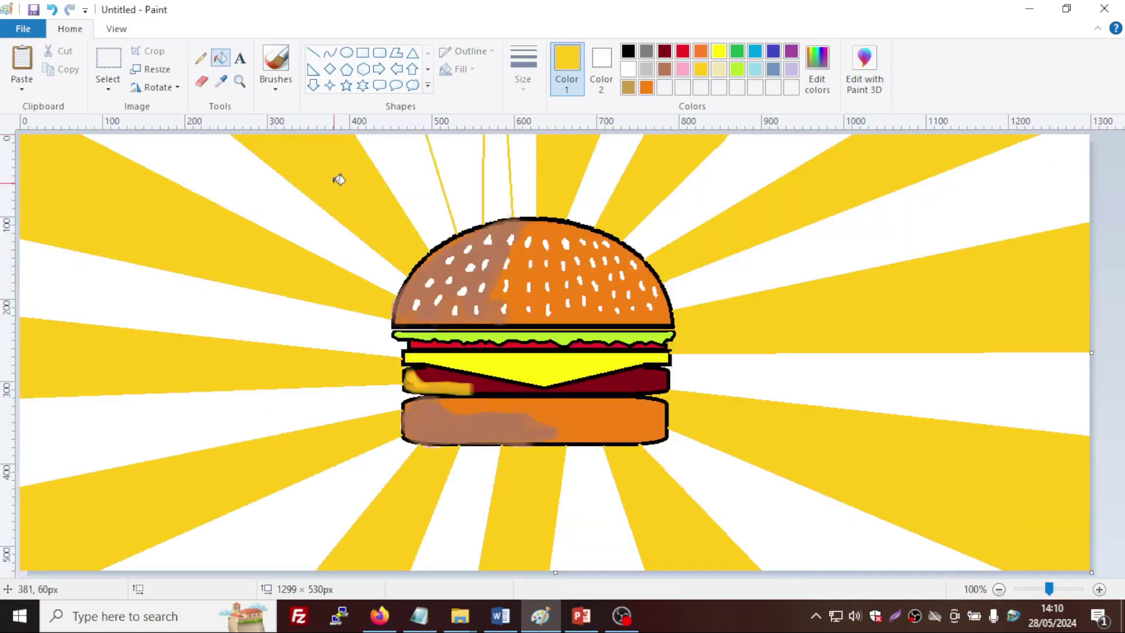
{"action": "left_click", "coordinate": [466, 160]}
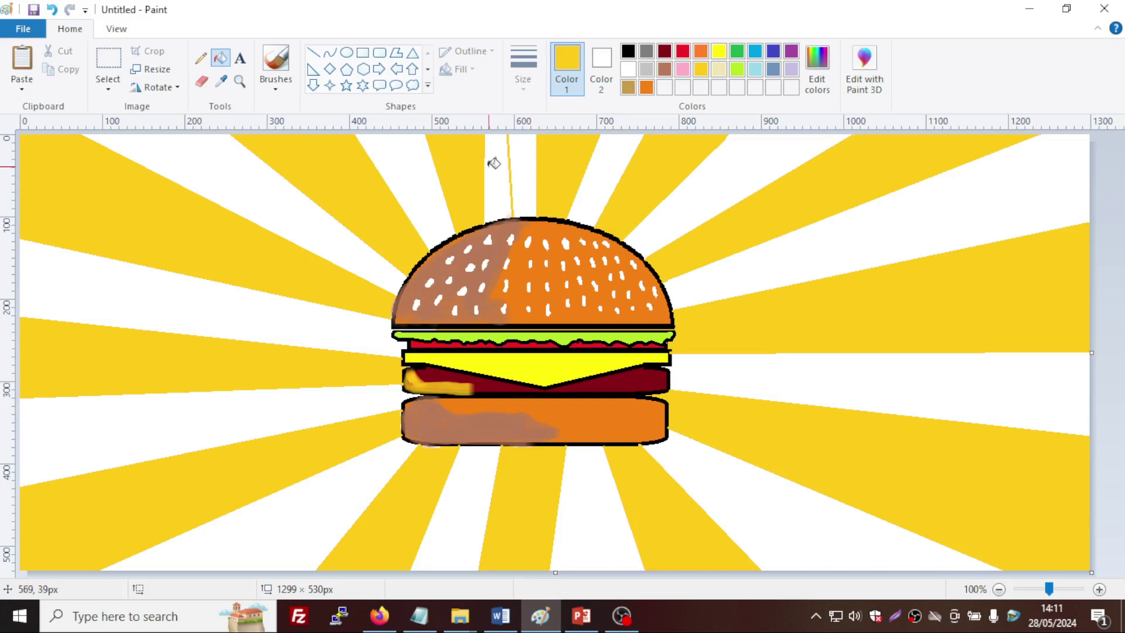
Draw a vertical gold line from the upper canvas edge to the top bun and fill the narrow segment beside it with gold
{"action": "left_click", "coordinate": [313, 53]}
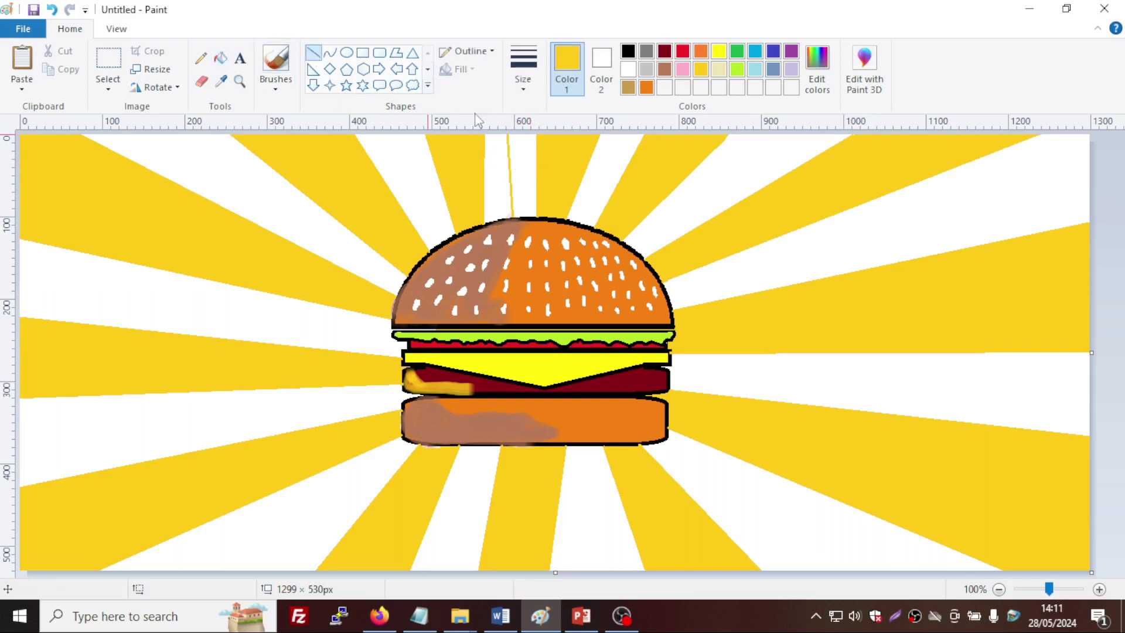
{"action": "left_click_drag", "start_coordinate": [521, 136], "coordinate": [521, 219]}
{"action": "left_click", "coordinate": [530, 182]}
{"action": "left_click", "coordinate": [221, 58]}
{"action": "left_click", "coordinate": [515, 150]}
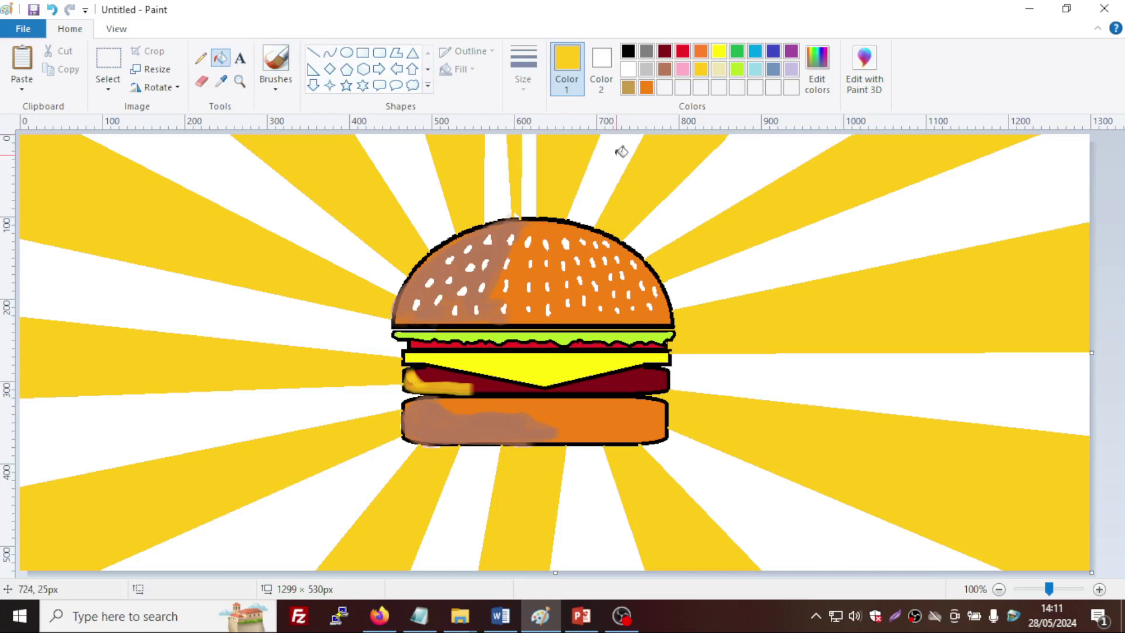
Fill six white ray segments with orange, clockwise from the upper right of the top bun to below the bottom bun
{"action": "left_click", "coordinate": [705, 56]}
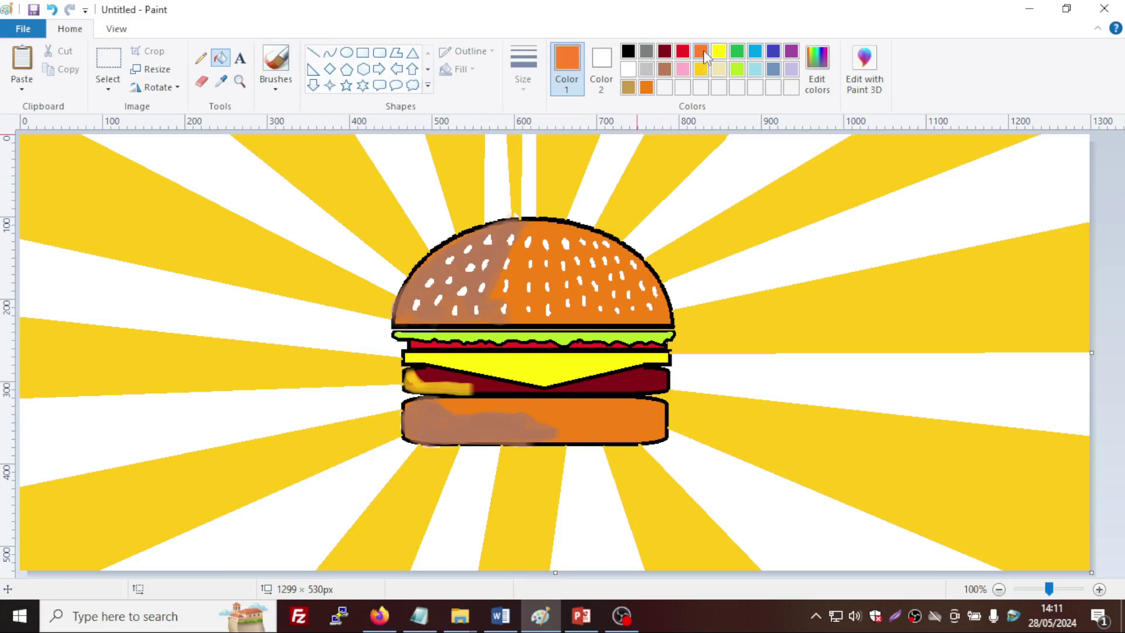
{"action": "left_click", "coordinate": [625, 145]}
{"action": "left_click", "coordinate": [719, 183]}
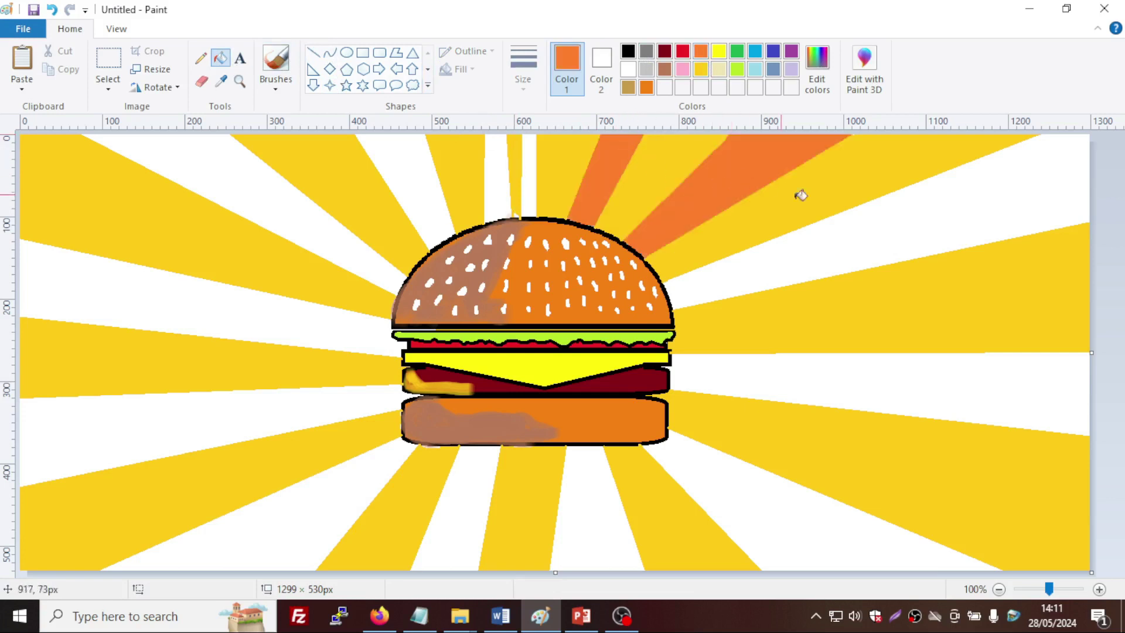
{"action": "left_click", "coordinate": [868, 218]}
{"action": "left_click", "coordinate": [883, 375]}
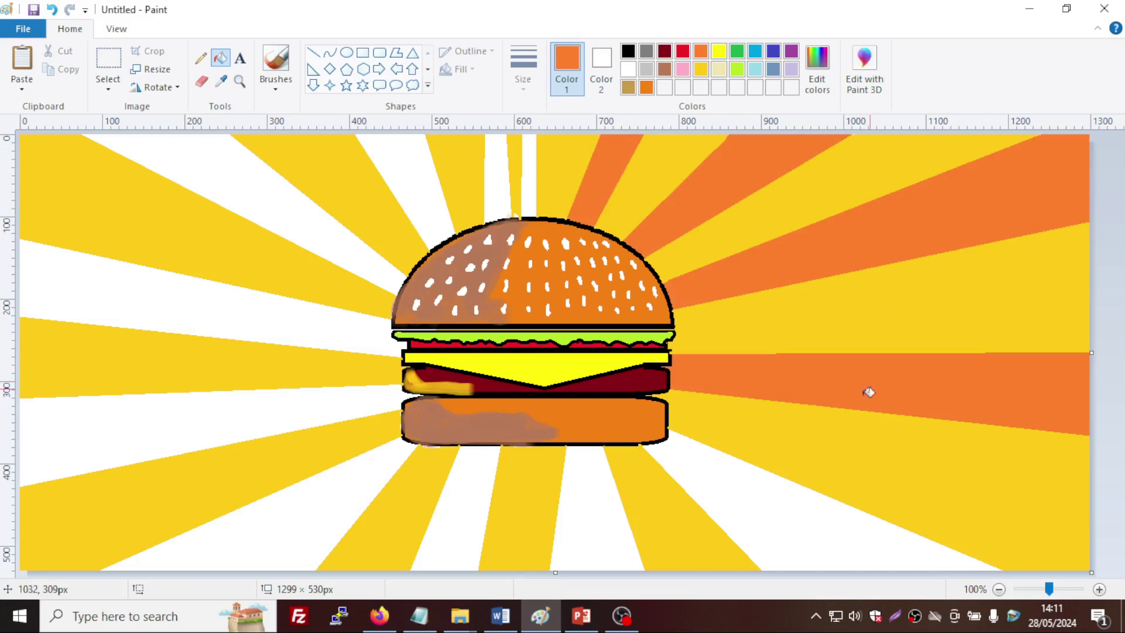
{"action": "left_click", "coordinate": [769, 497]}
{"action": "left_click", "coordinate": [601, 506]}
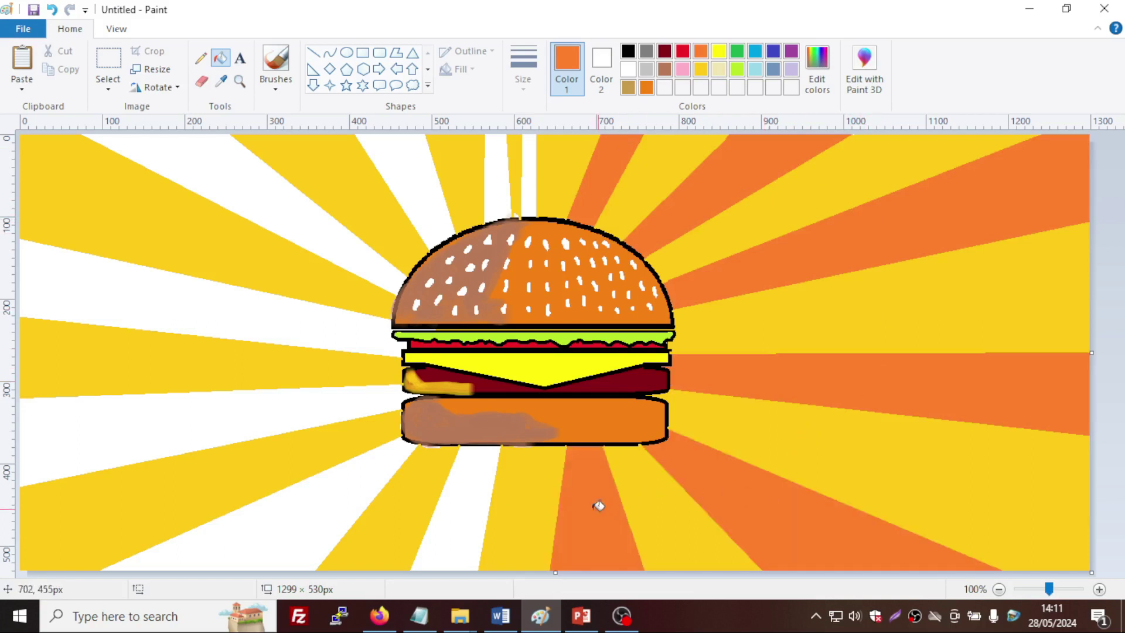
Fill the six white ray segments from below the bottom bun's left half clockwise to the top bun's upper left with orange
{"action": "left_click", "coordinate": [472, 497]}
{"action": "left_click", "coordinate": [359, 496]}
{"action": "left_click", "coordinate": [270, 414]}
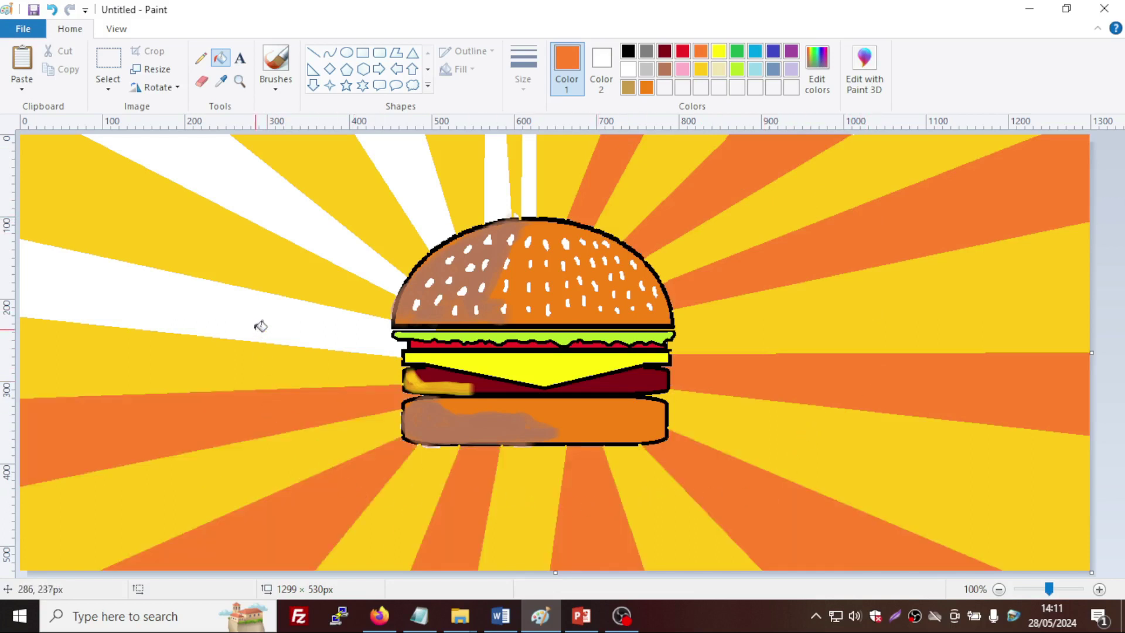
{"action": "left_click", "coordinate": [261, 326]}
{"action": "left_click", "coordinate": [290, 226]}
{"action": "left_click", "coordinate": [419, 165]}
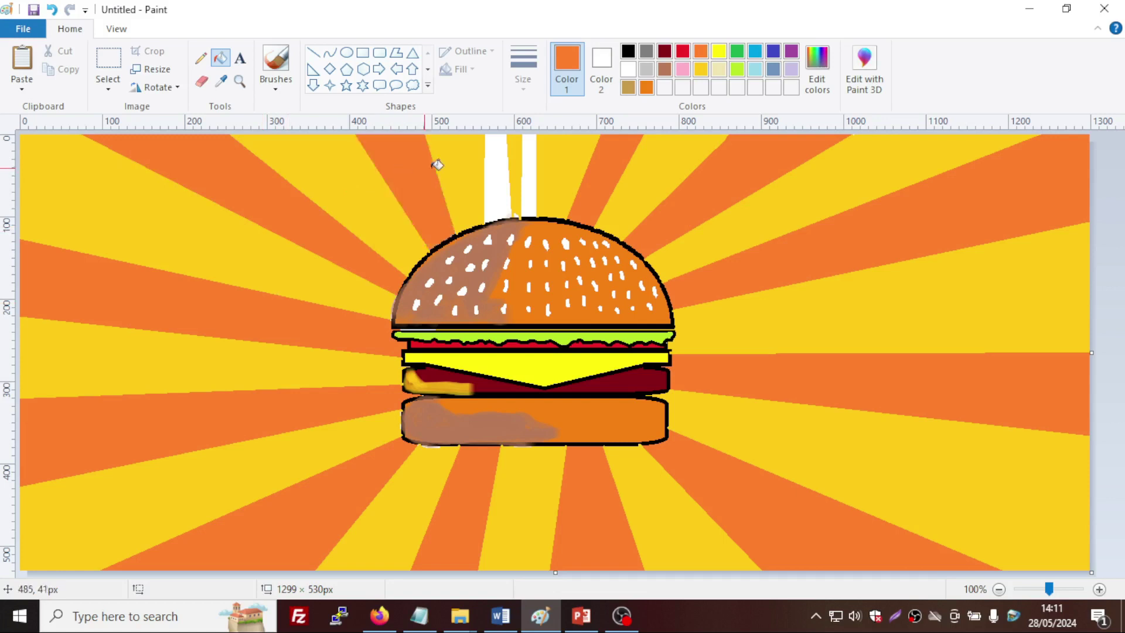
Fill the two white strips above the top bun and the narrow gold strip between them with orange
{"action": "left_click", "coordinate": [499, 187]}
{"action": "left_click", "coordinate": [532, 171]}
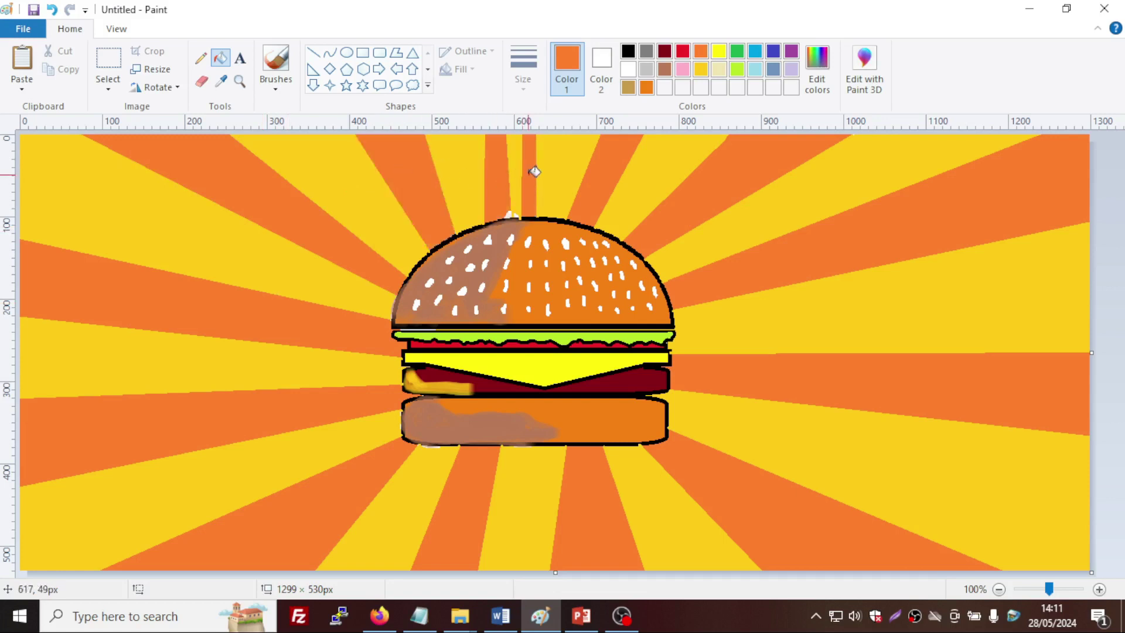
{"action": "left_click", "coordinate": [513, 212]}
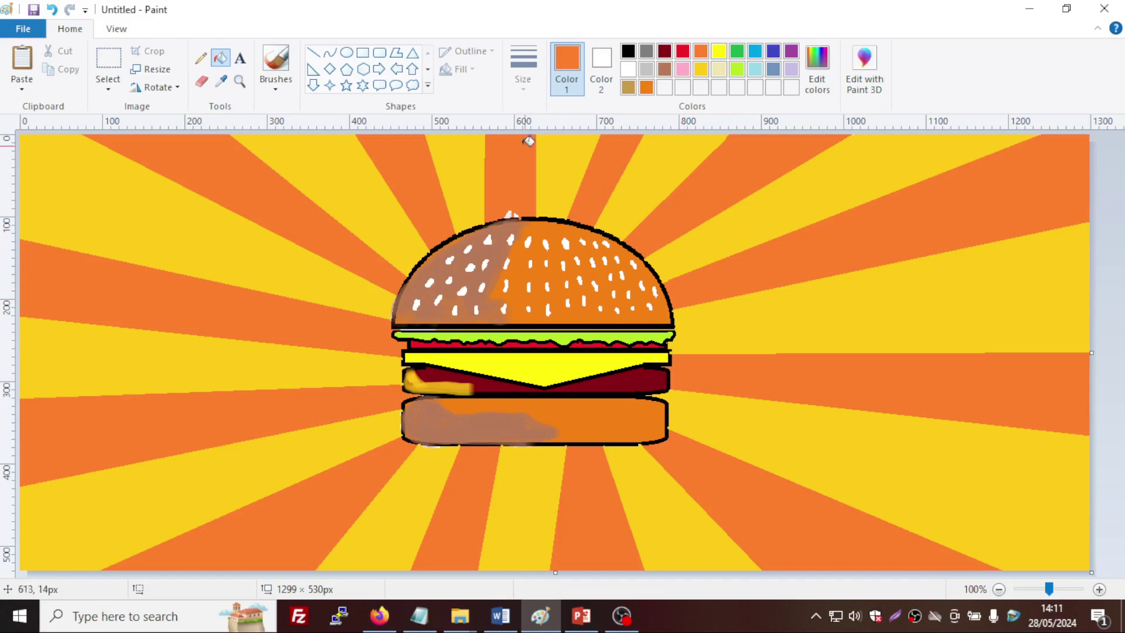
Add the black text "Burger Mr.Is" below the burger, narrowing its text box and centring it under the bottom bun
{"action": "left_click", "coordinate": [240, 59]}
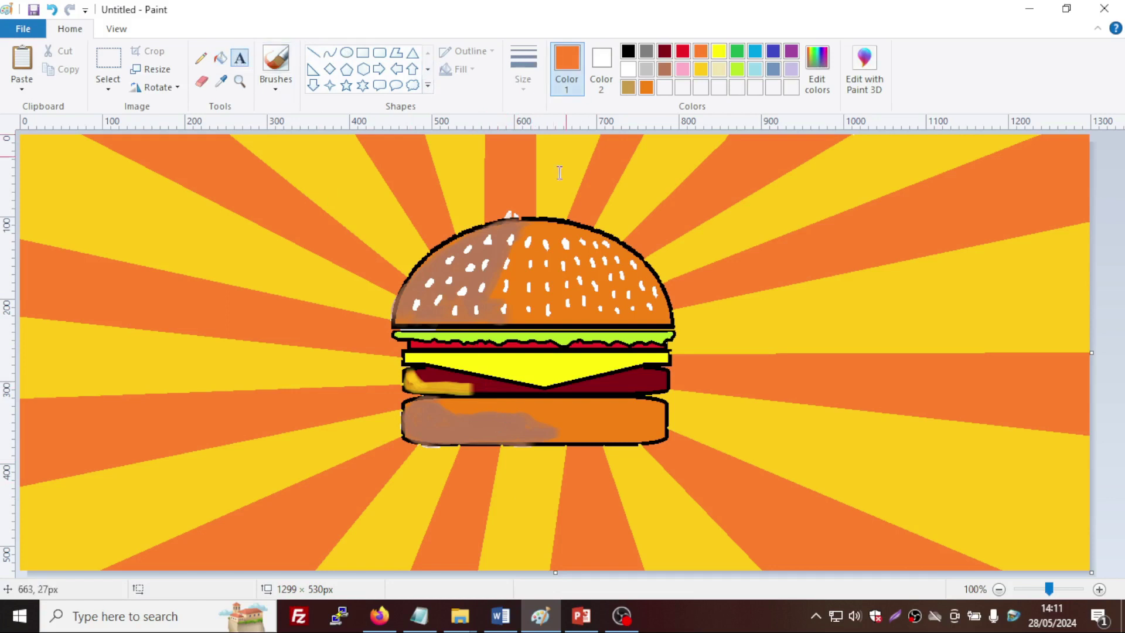
{"action": "left_click", "coordinate": [627, 52]}
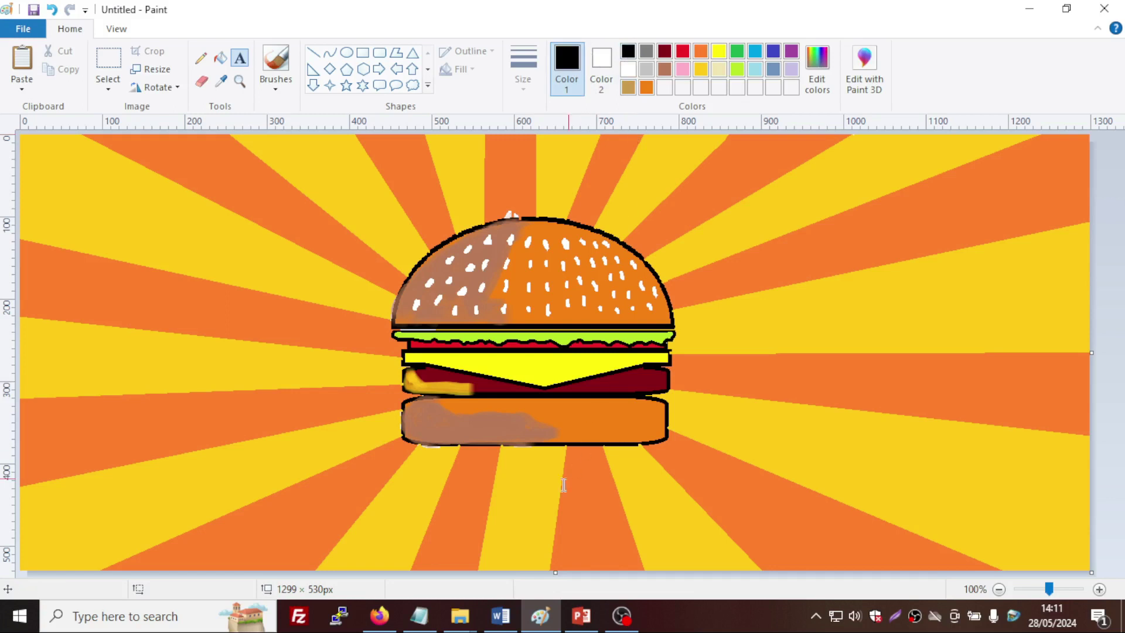
{"action": "left_click", "coordinate": [532, 507]}
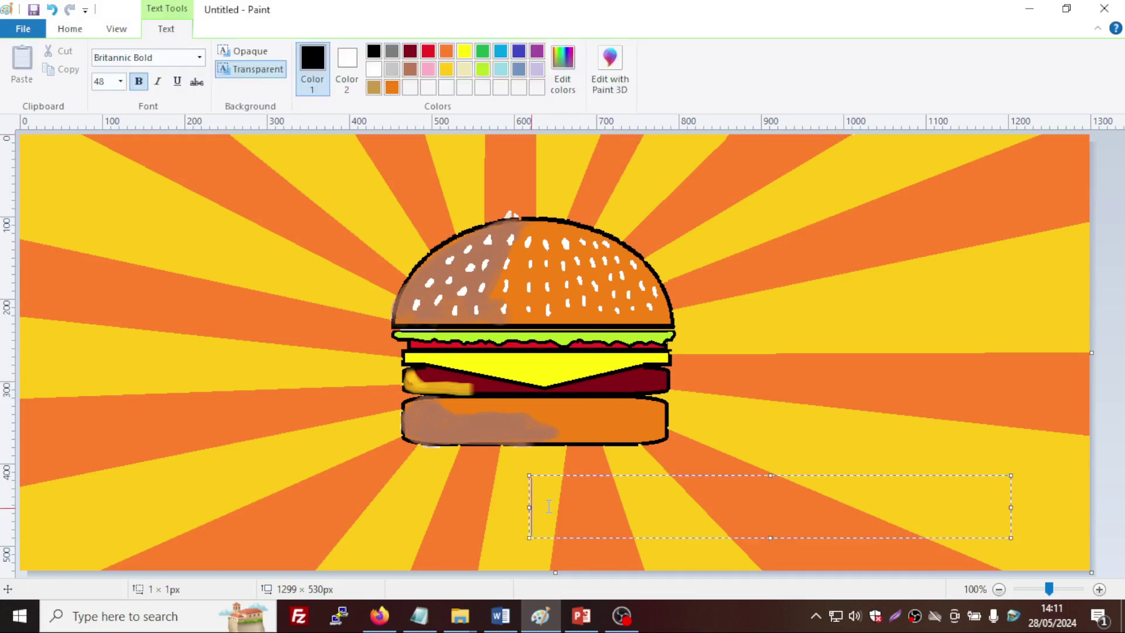
{"action": "type", "text": "Ber"}
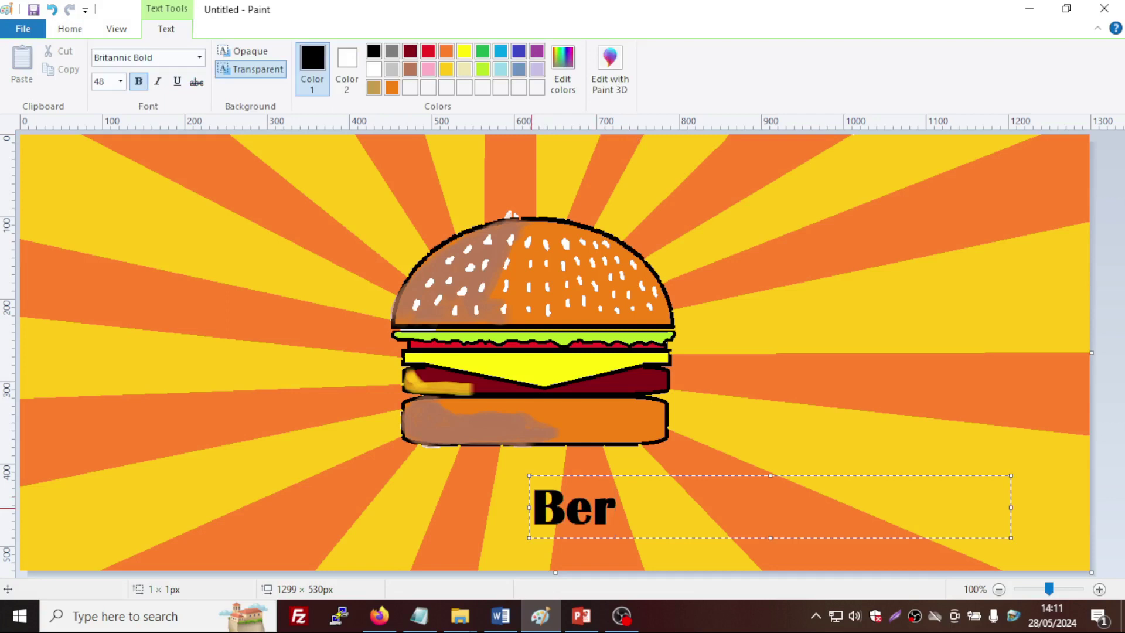
{"action": "key", "text": "BackSpace"}
{"action": "key", "text": "BackSpace"}
{"action": "type", "text": "urger"}
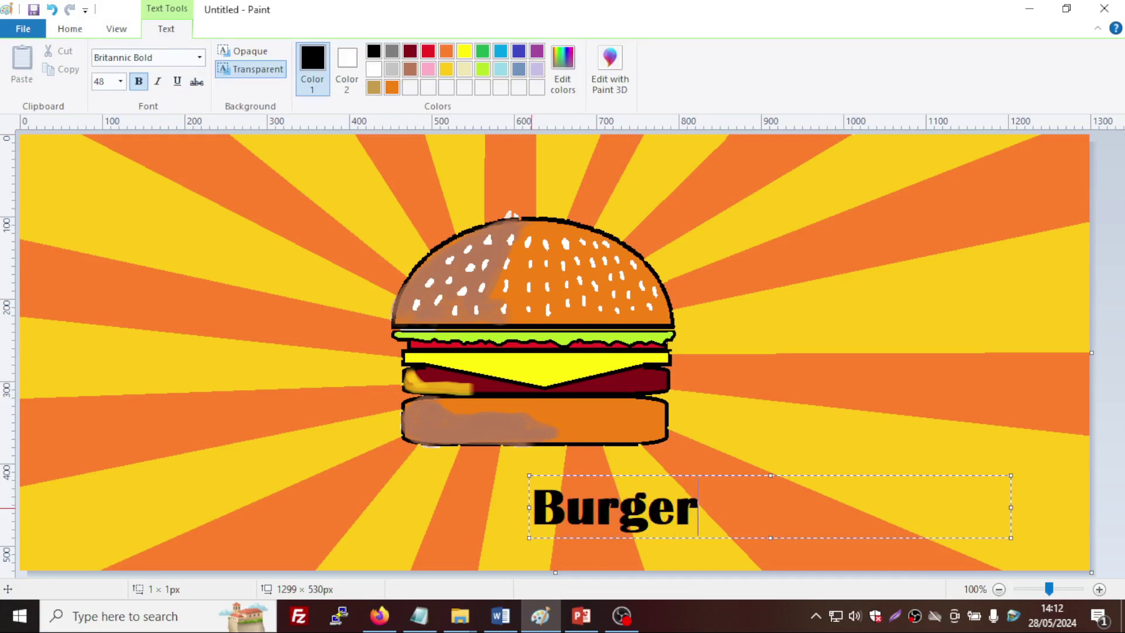
{"action": "type", "text": " Mr."}
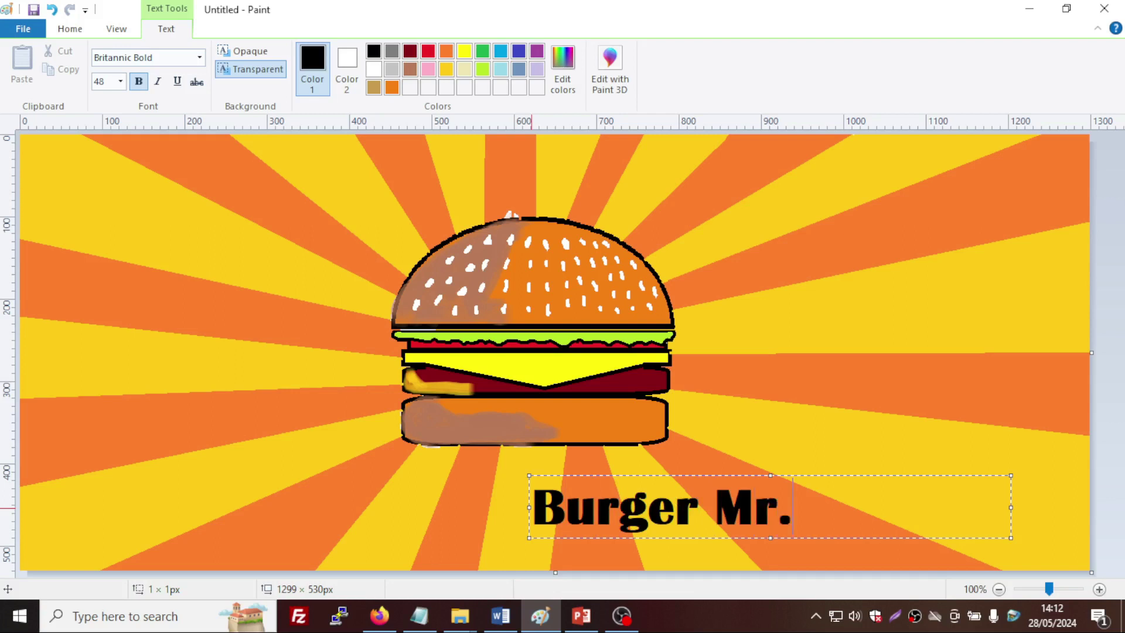
{"action": "type", "text": "Is"}
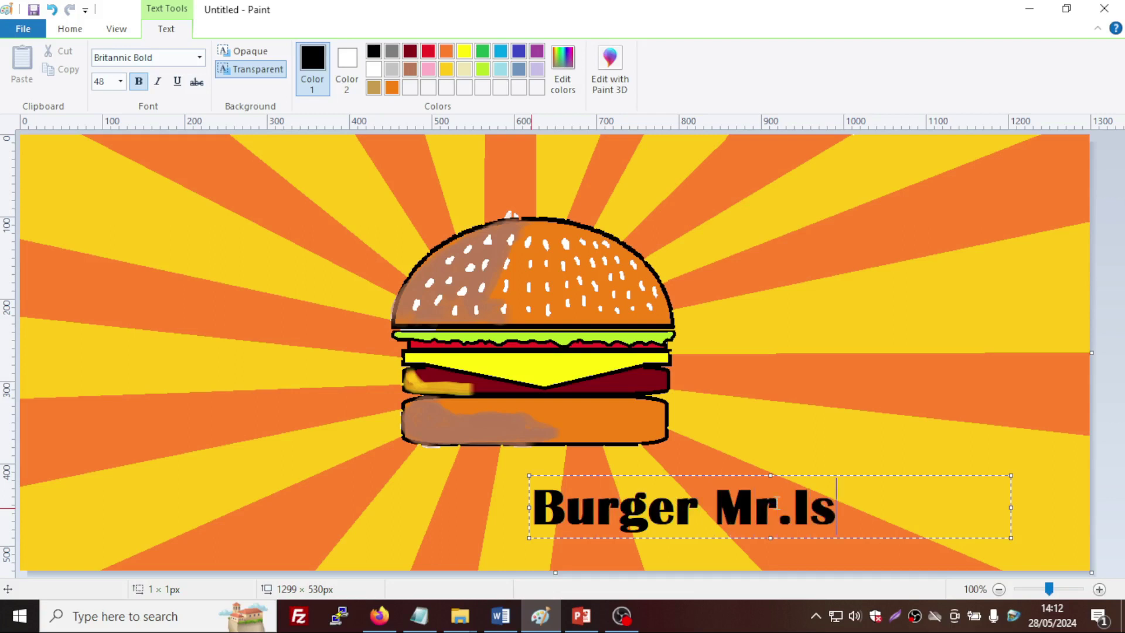
{"action": "left_click_drag", "start_coordinate": [1009, 509], "coordinate": [856, 509]}
{"action": "left_click_drag", "start_coordinate": [756, 477], "coordinate": [606, 459]}
Set the font size of the whole "Burger Mr.Is" text to 72
{"action": "key", "text": "ctrl+a"}
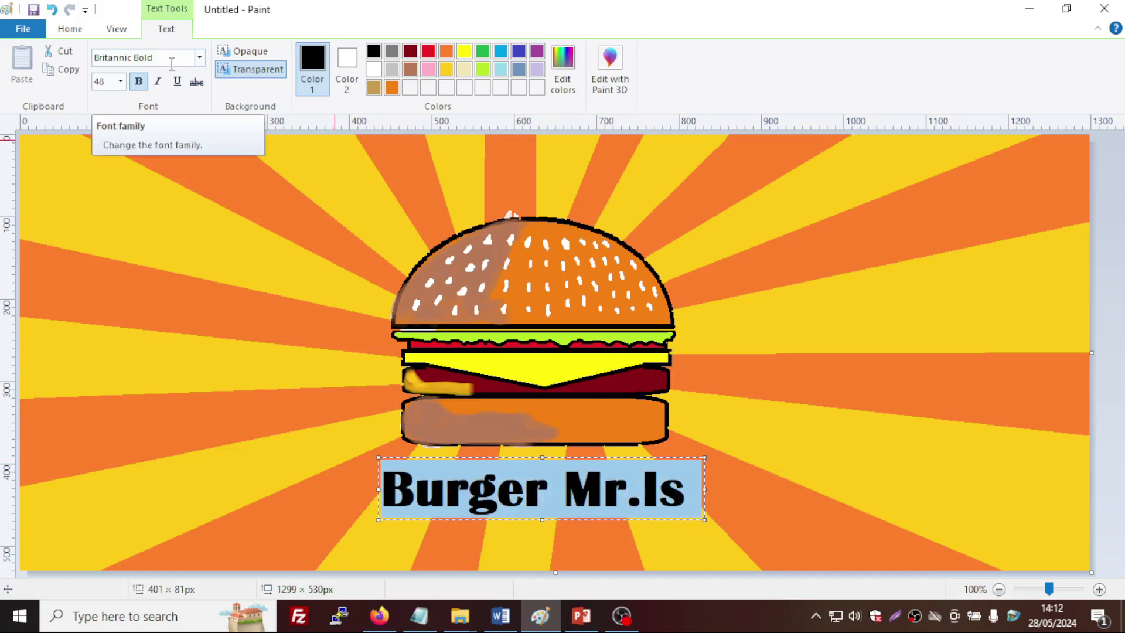
{"action": "left_click", "coordinate": [113, 80]}
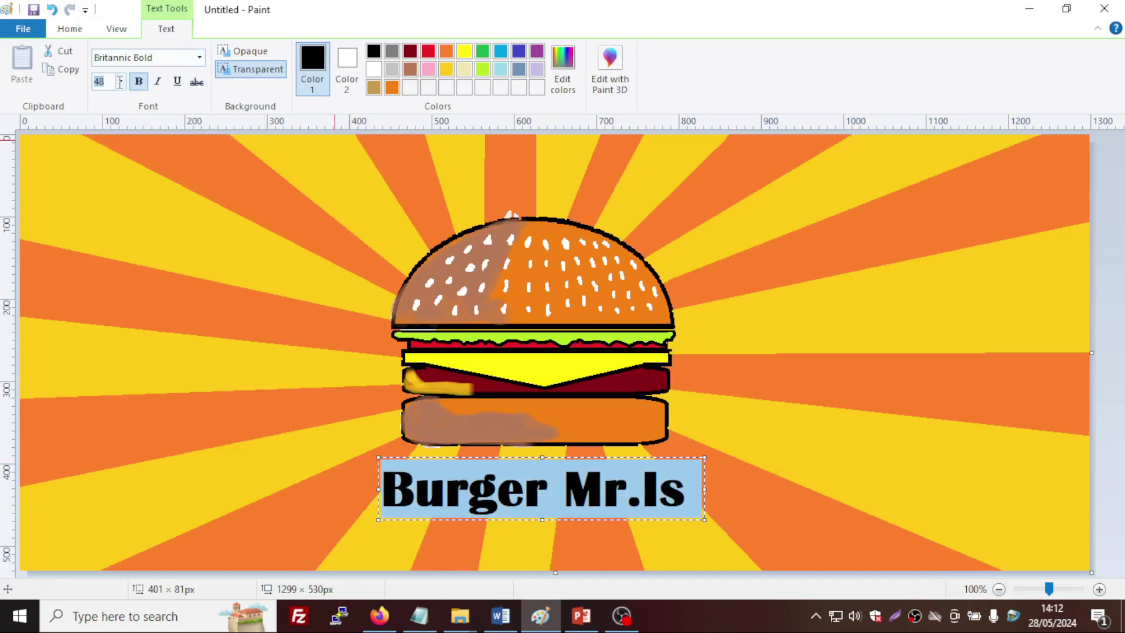
{"action": "left_click", "coordinate": [120, 81]}
{"action": "left_click", "coordinate": [101, 253]}
{"action": "left_click", "coordinate": [121, 81]}
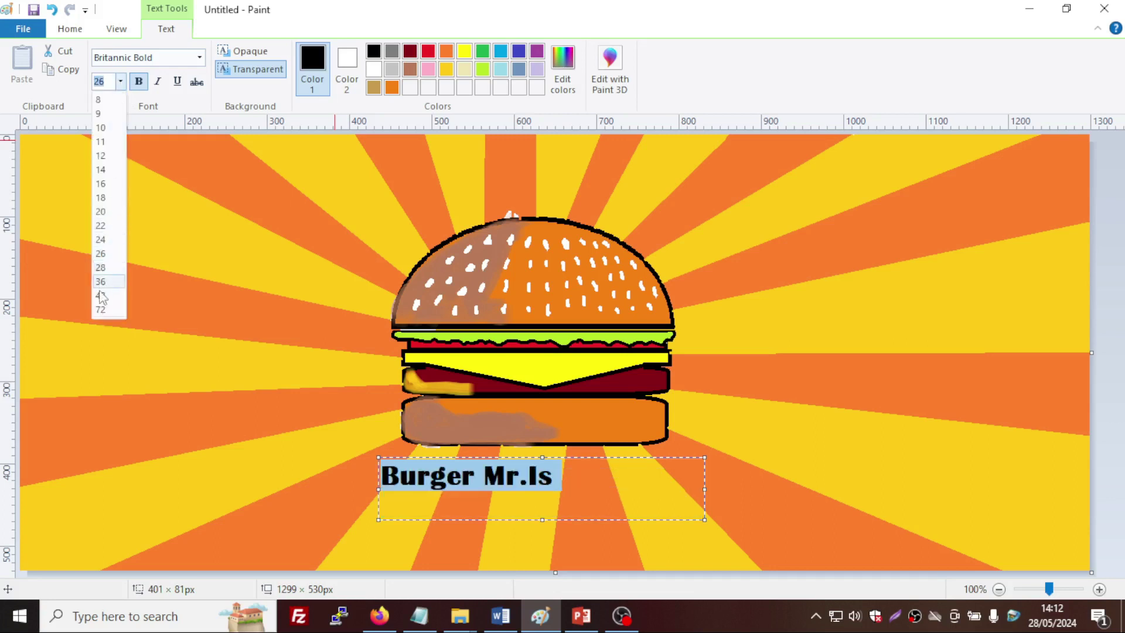
{"action": "left_click", "coordinate": [100, 309]}
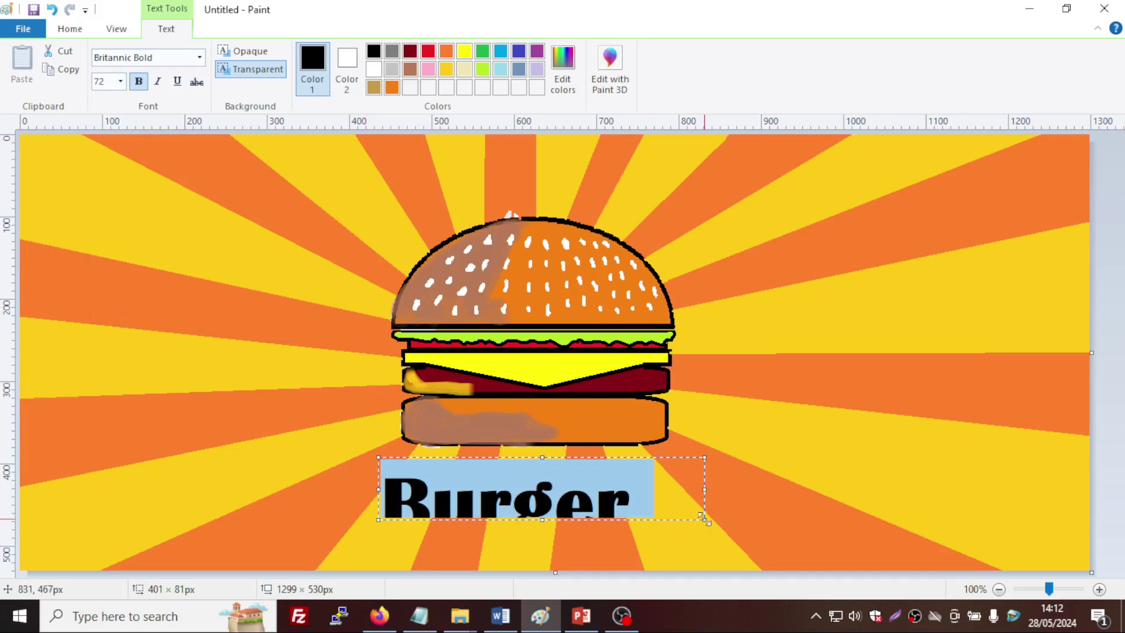
Resize the text box to about 594 × 124 px to fit "Burger Mr.Is", centre it below the burger and finish the text
{"action": "left_click_drag", "start_coordinate": [706, 492], "coordinate": [806, 489]}
{"action": "left_click_drag", "start_coordinate": [379, 489], "coordinate": [279, 494]}
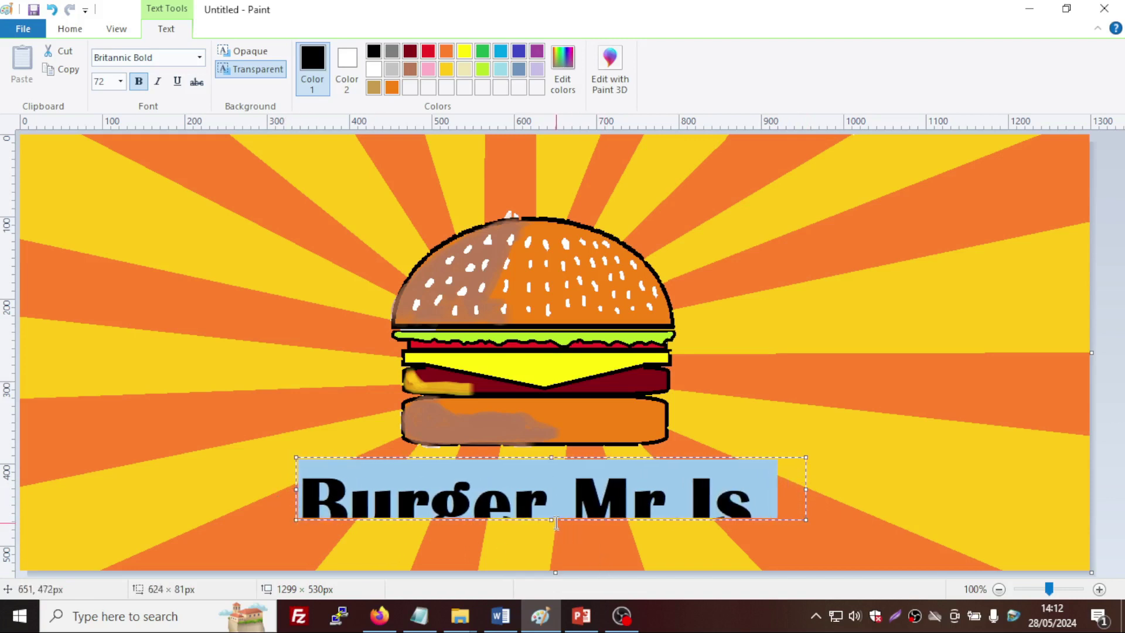
{"action": "left_click_drag", "start_coordinate": [556, 523], "coordinate": [551, 555]}
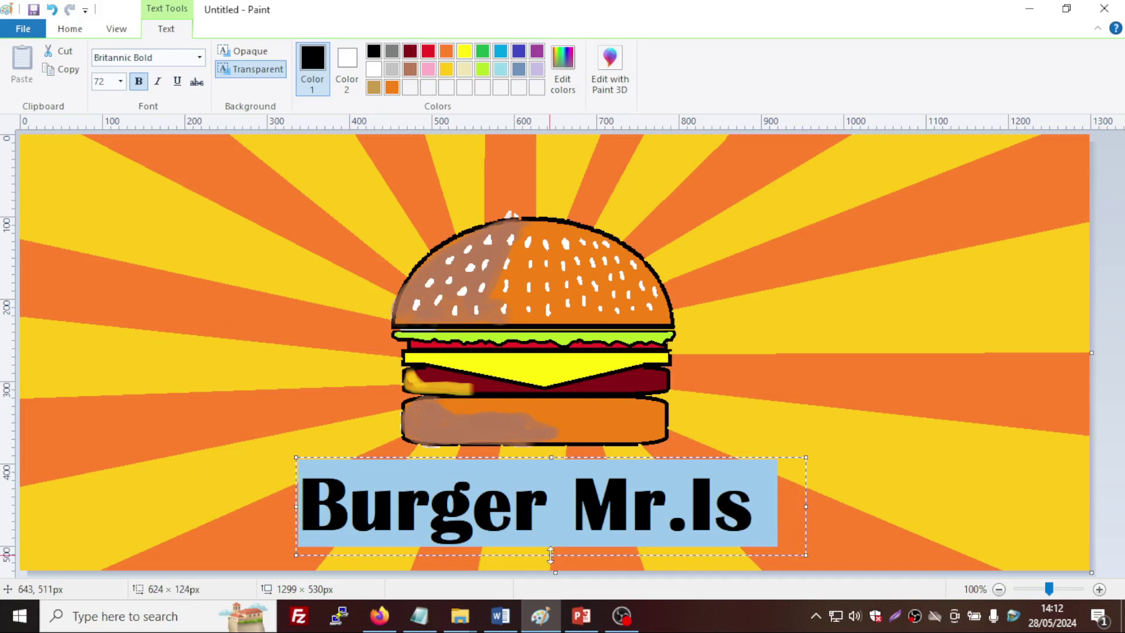
{"action": "left_click_drag", "start_coordinate": [807, 507], "coordinate": [779, 509]}
{"action": "left_click_drag", "start_coordinate": [443, 458], "coordinate": [456, 449]}
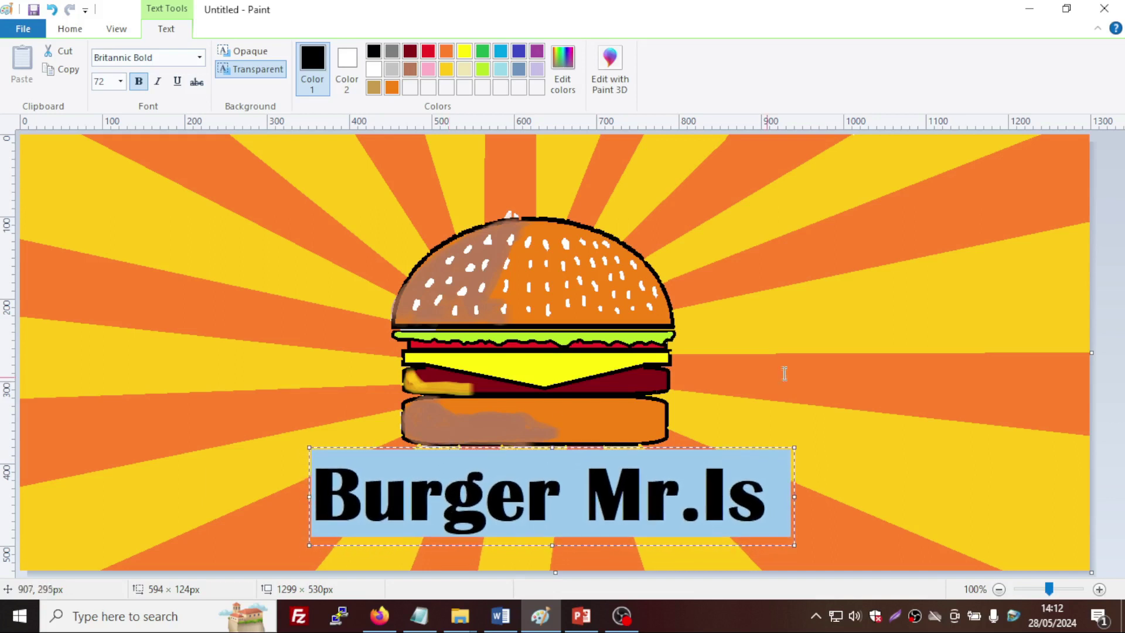
{"action": "left_click", "coordinate": [855, 349]}
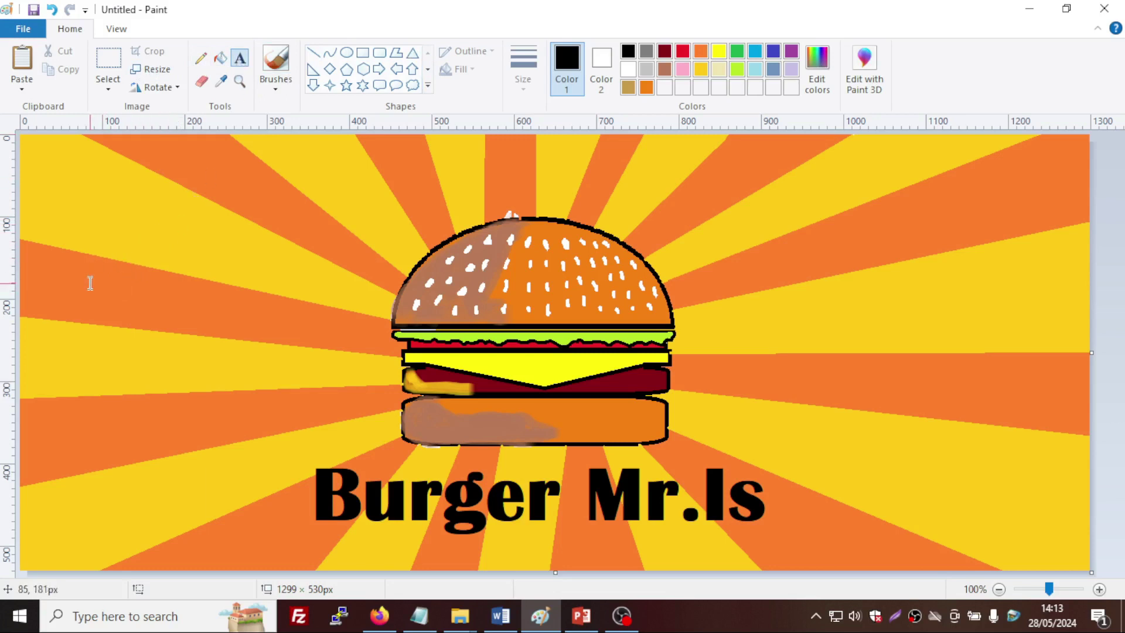
Add the black two-line text "Dijamin" / "Ueenak!" to the left of the burger, shift it slightly towards the canvas's left edge and finish it
{"action": "left_click", "coordinate": [88, 259]}
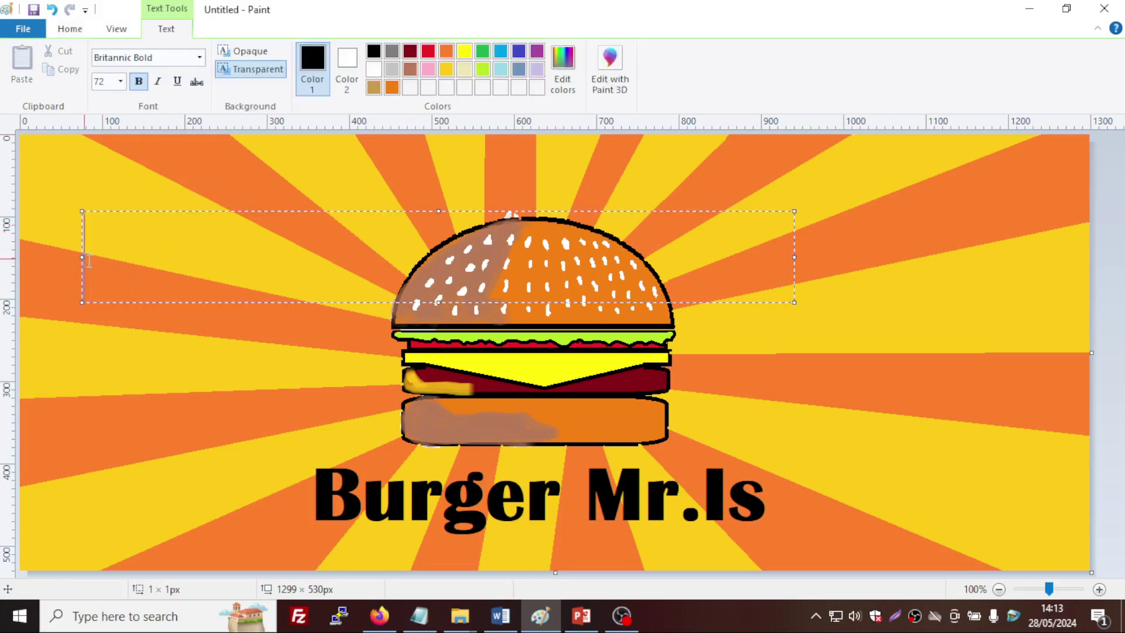
{"action": "type", "text": "Dija"}
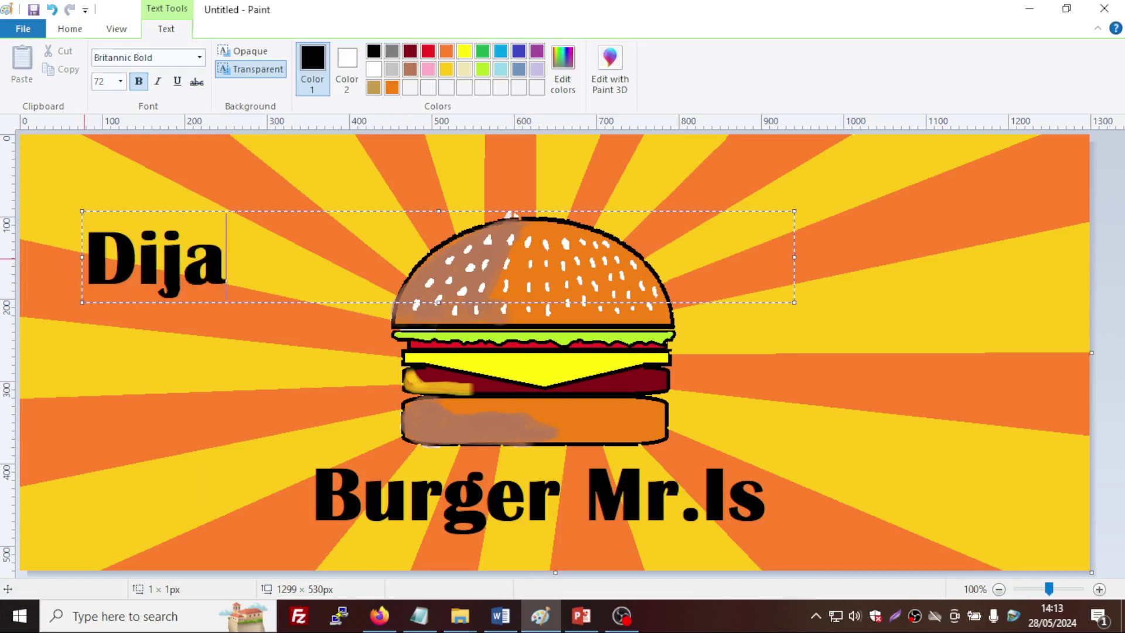
{"action": "type", "text": "min"}
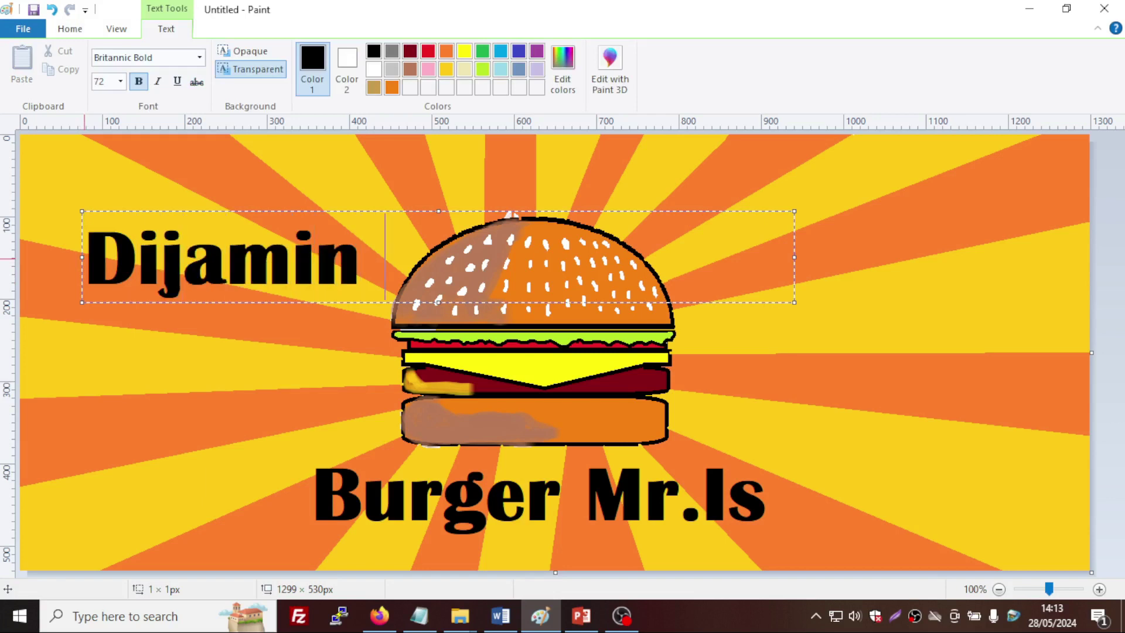
{"action": "key", "text": "BackSpace"}
{"action": "key", "text": "Return"}
{"action": "type", "text": "U"}
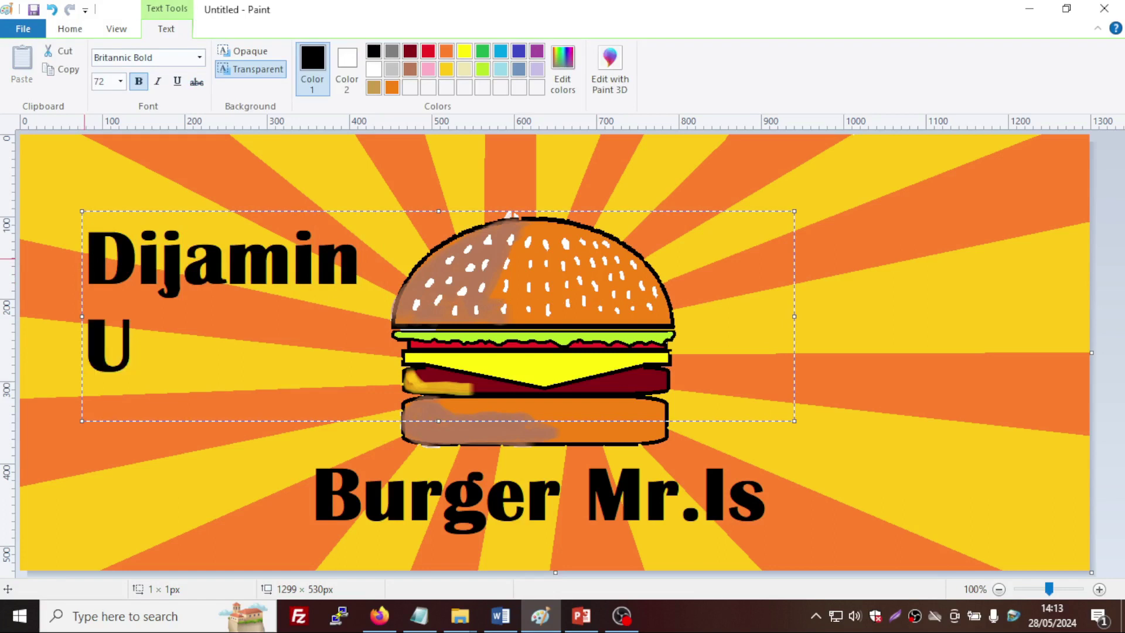
{"action": "type", "text": "eenak"}
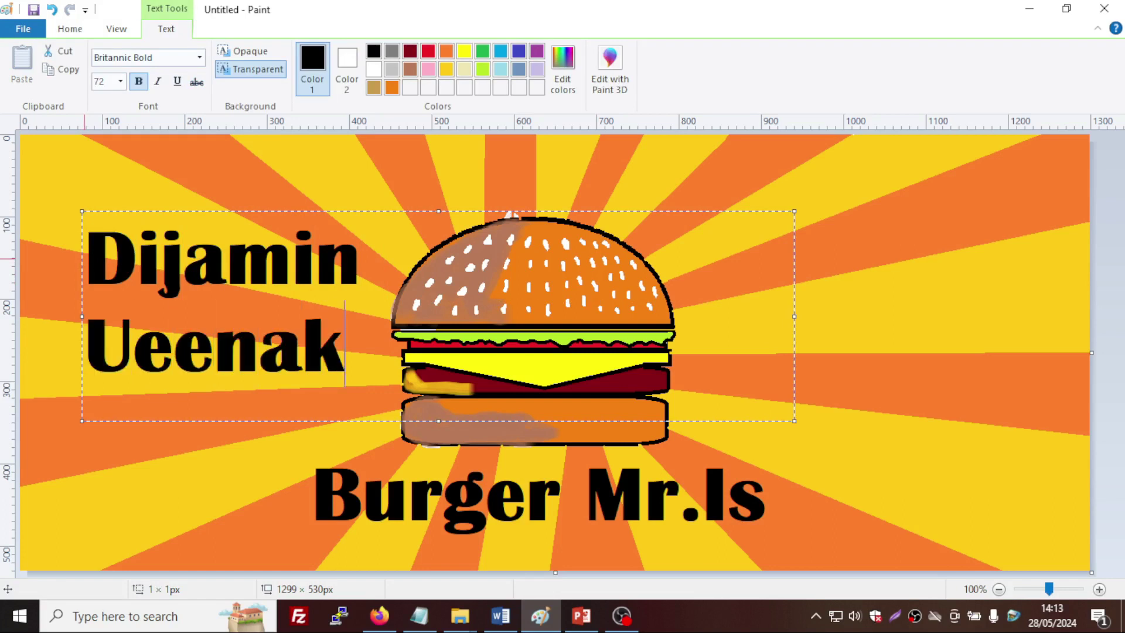
{"action": "type", "text": "!"}
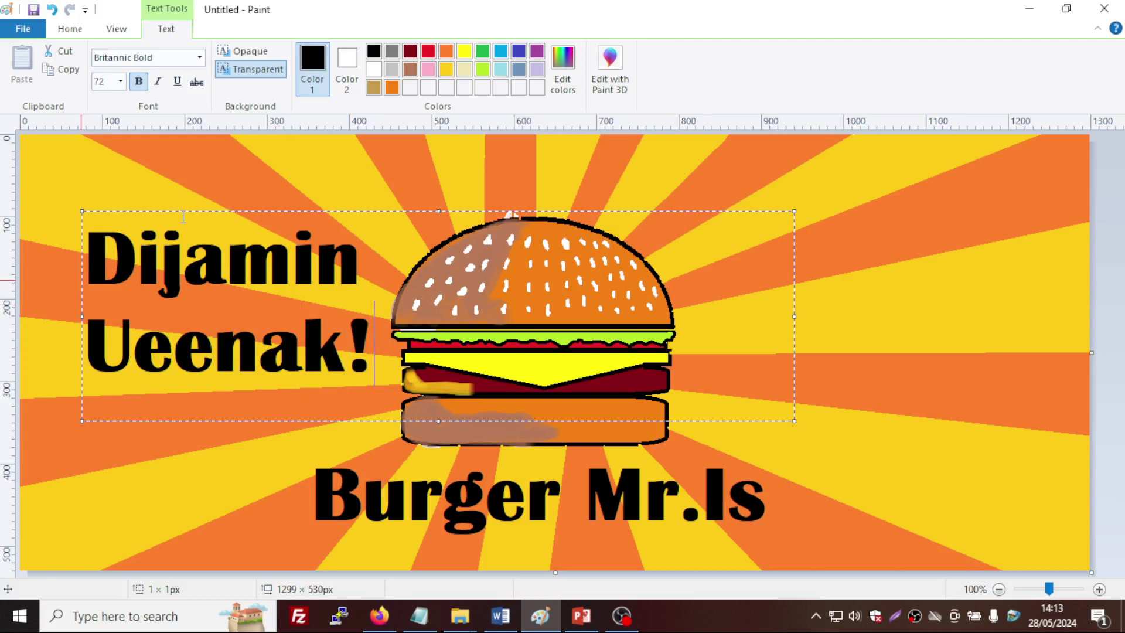
{"action": "left_click_drag", "start_coordinate": [182, 211], "coordinate": [148, 222]}
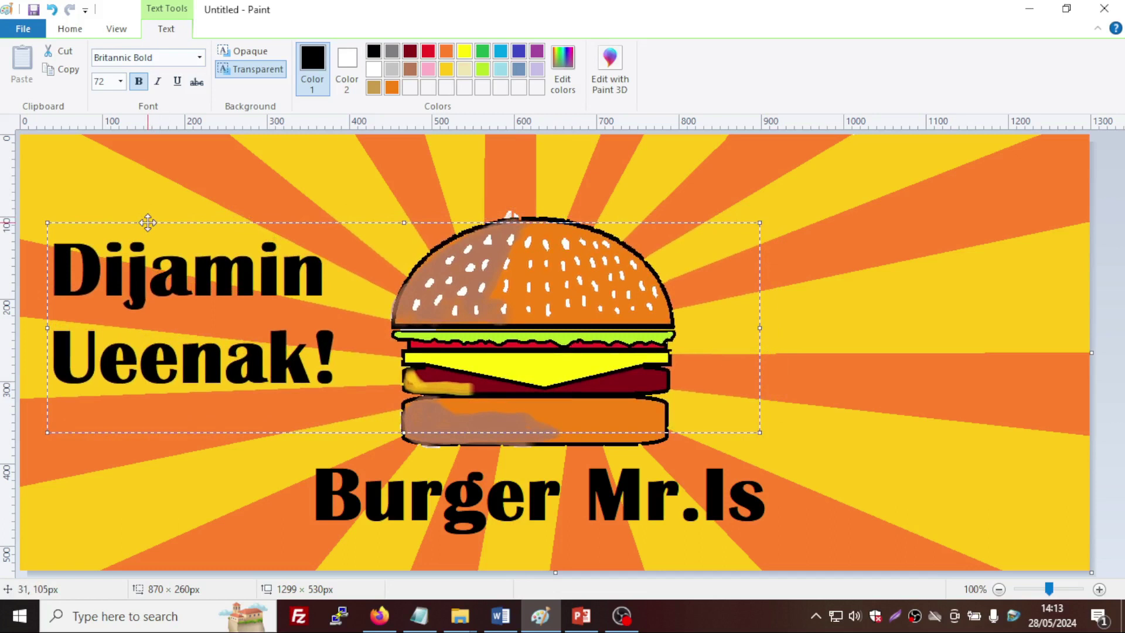
{"action": "left_click", "coordinate": [281, 181]}
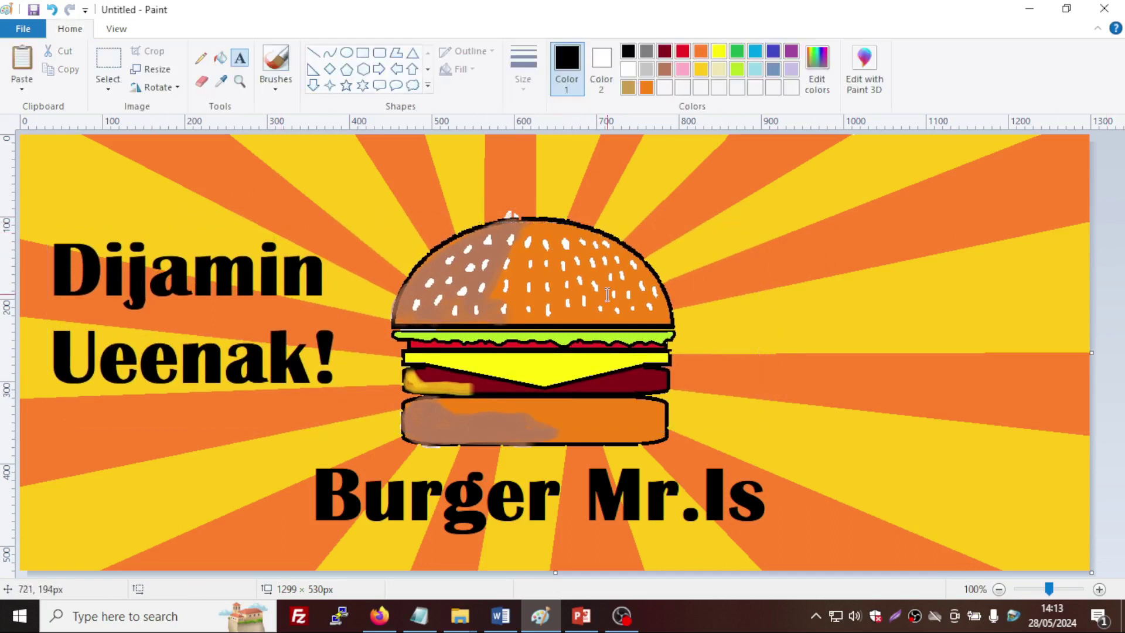
Add the black text "Beli 2" with "Gratis 1" below it to the right of the burger
{"action": "left_click", "coordinate": [975, 319]}
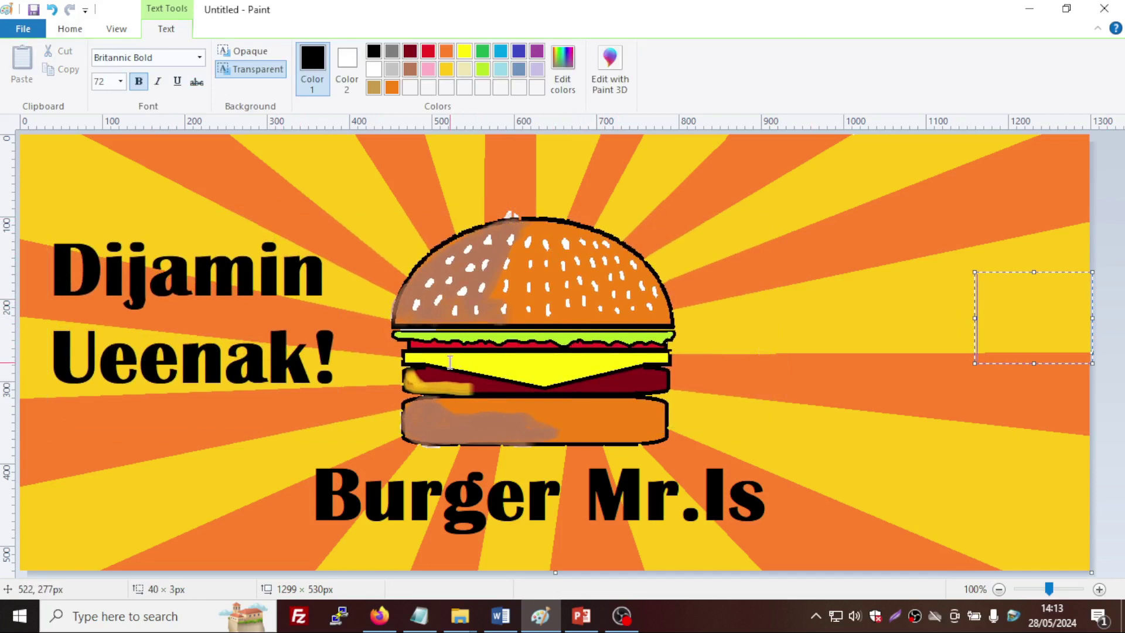
{"action": "left_click", "coordinate": [940, 269]}
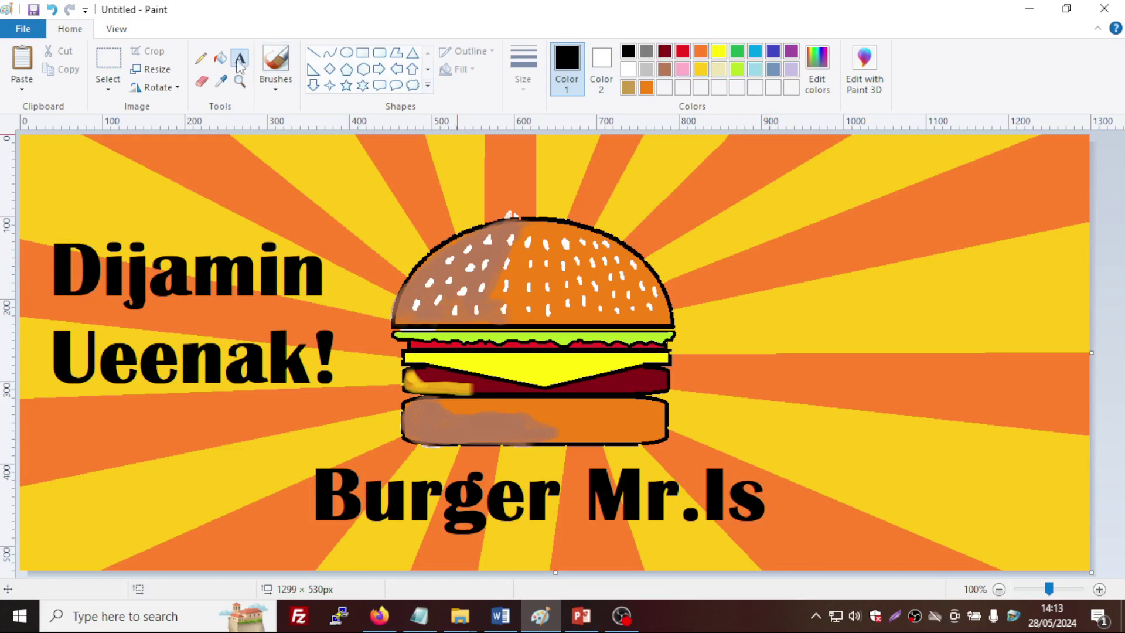
{"action": "left_click", "coordinate": [807, 252]}
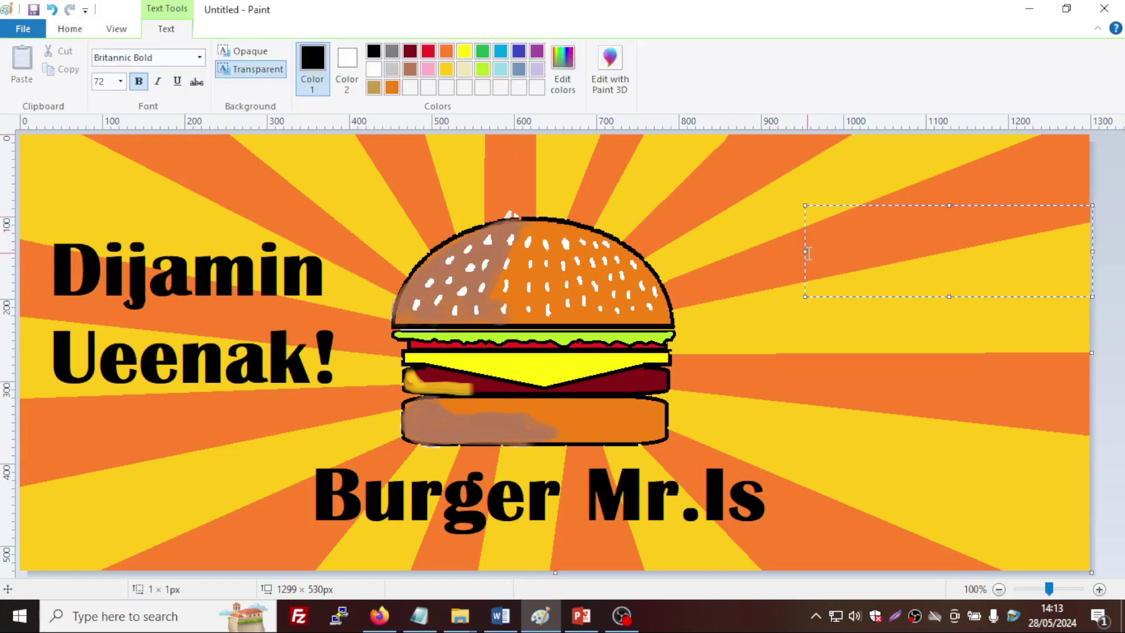
{"action": "type", "text": "Beli"}
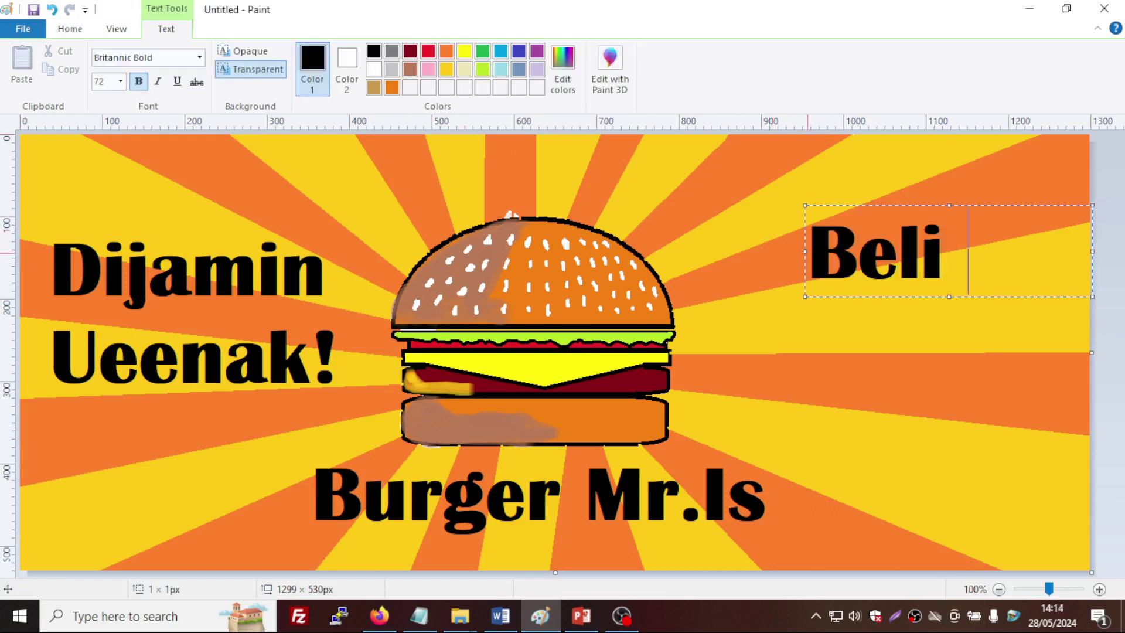
{"action": "type", "text": " 2"}
{"action": "key", "text": "Return"}
{"action": "type", "text": "Gratis"}
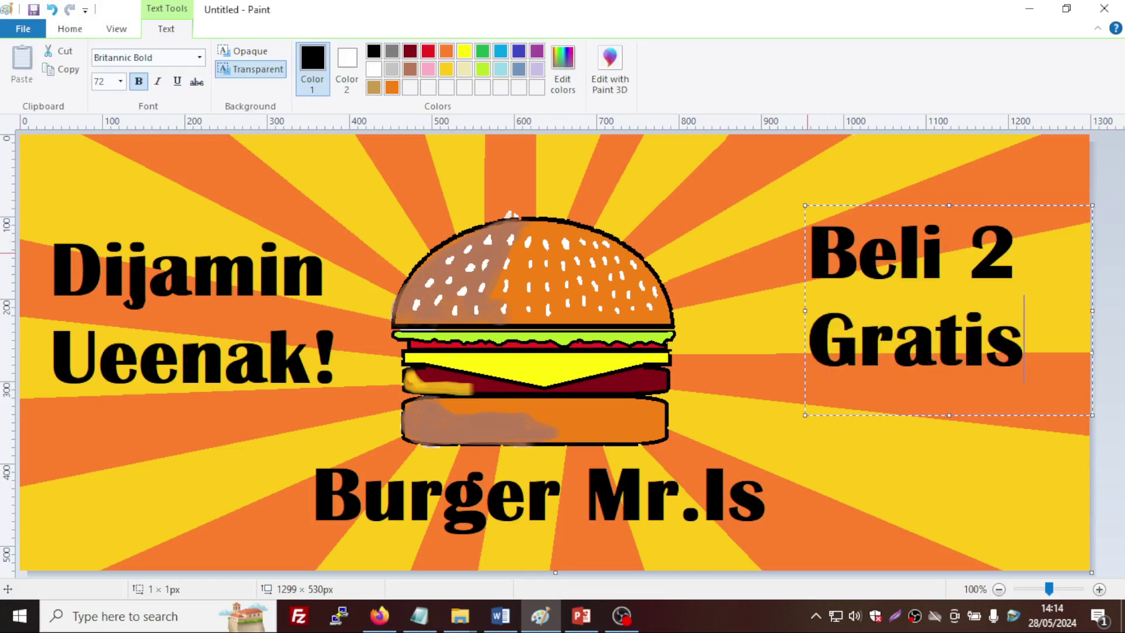
{"action": "key", "text": "Return"}
{"action": "type", "text": "1"}
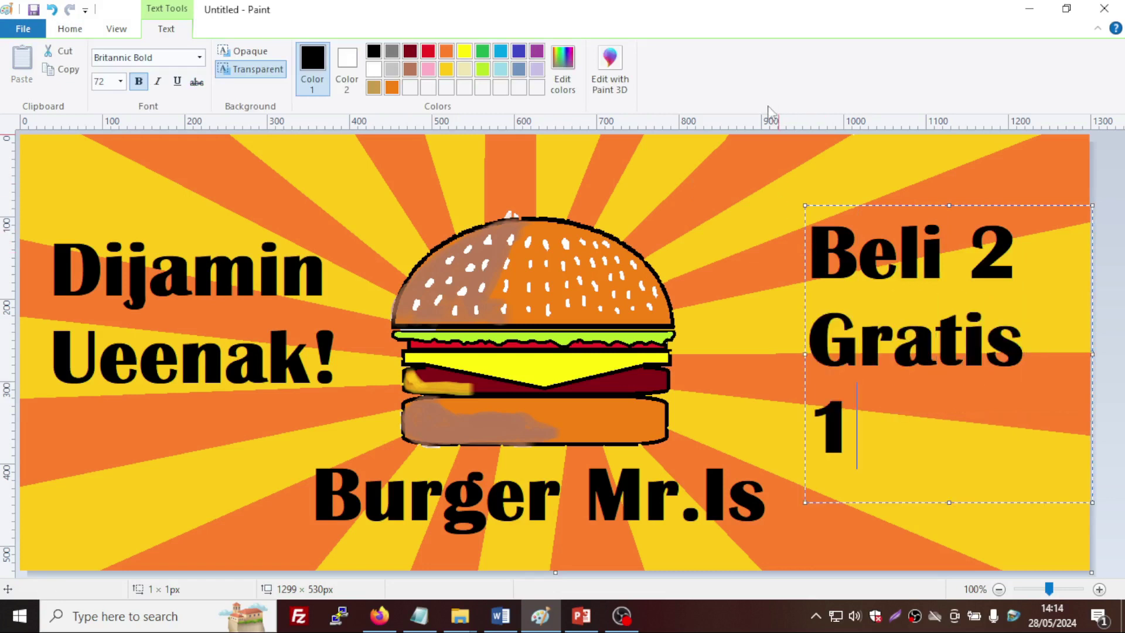
Widen the text box to about 394 px to fit "Gratis 1" on one line, move it closer to the burger and finish the text
{"action": "left_click_drag", "start_coordinate": [801, 205], "coordinate": [771, 202]}
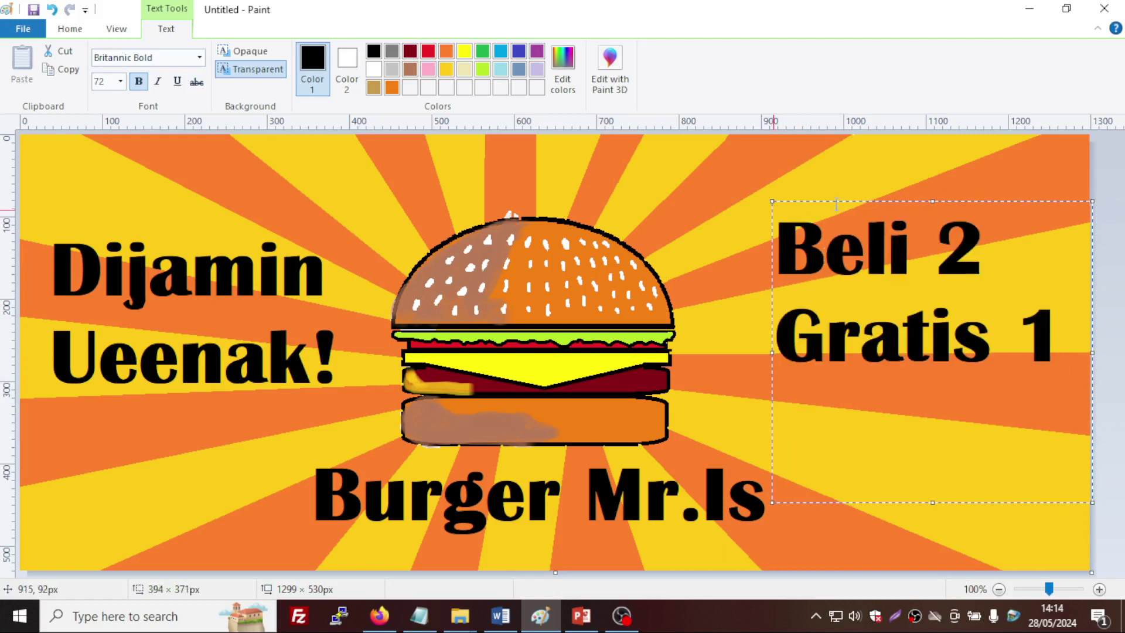
{"action": "left_click_drag", "start_coordinate": [835, 202], "coordinate": [798, 234]}
{"action": "left_click", "coordinate": [809, 177]}
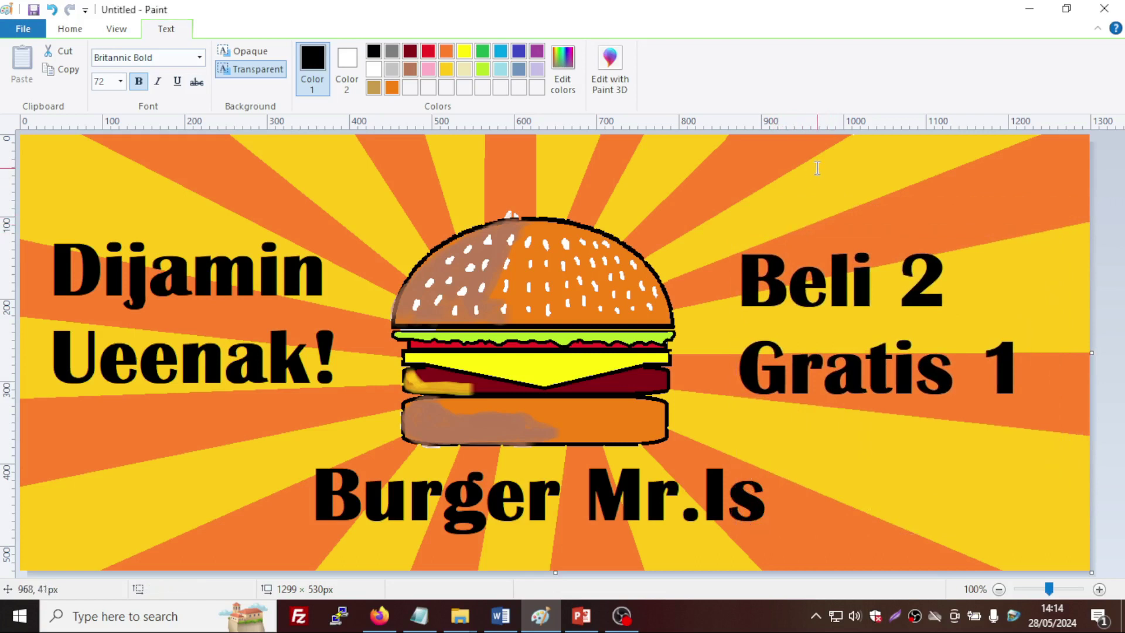